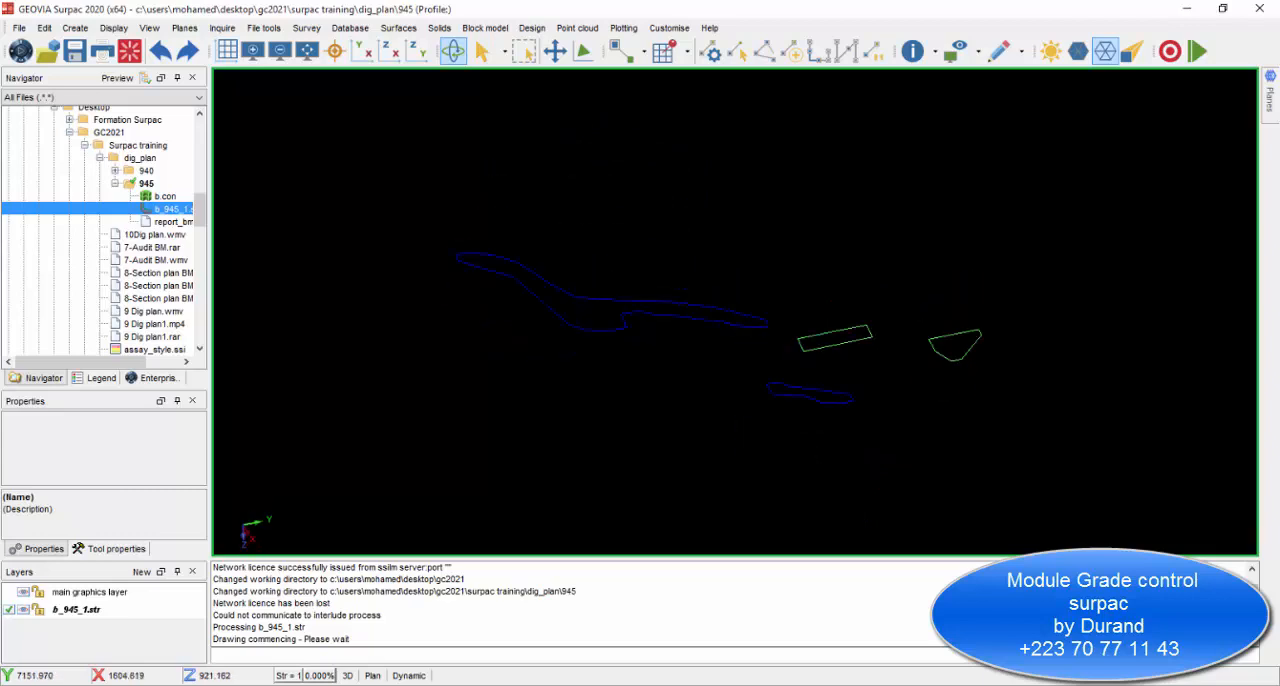
Examine the 945 dig block outlines from several angles, check the block grade report in Excel, and return to Surpac.
left_click_drag(876, 462, 957, 341)
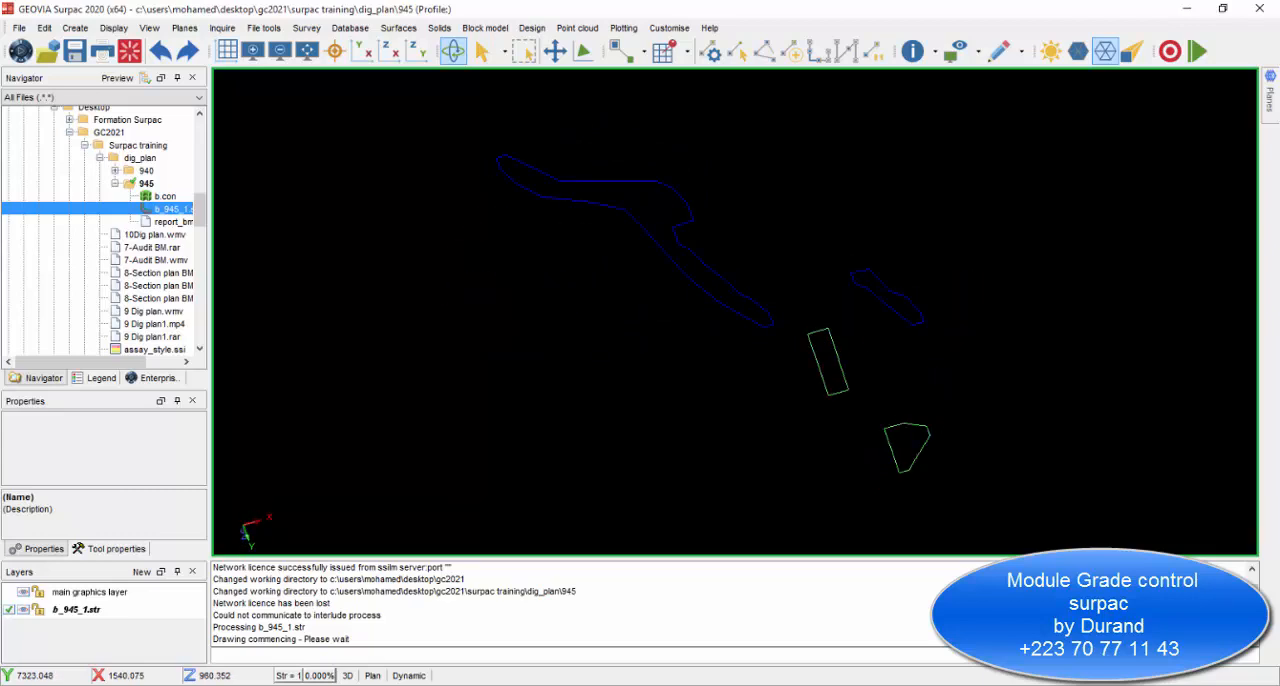
left_click_drag(870, 330, 880, 440)
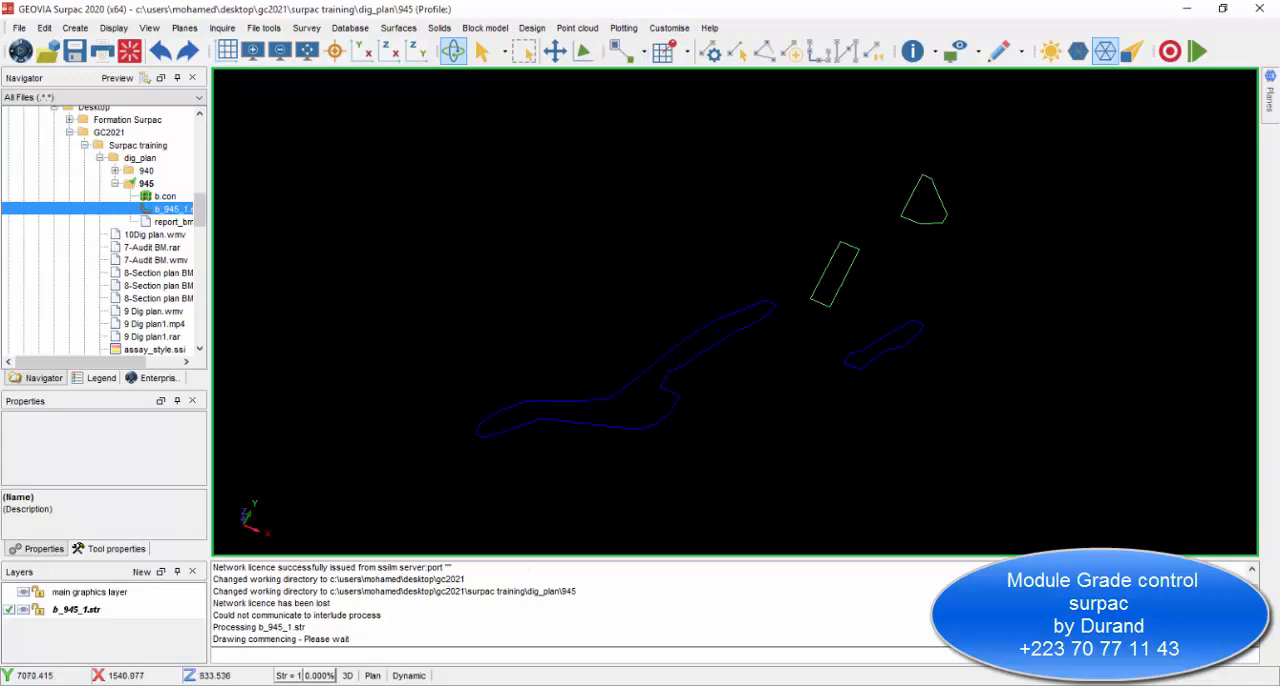
left_click(651, 625)
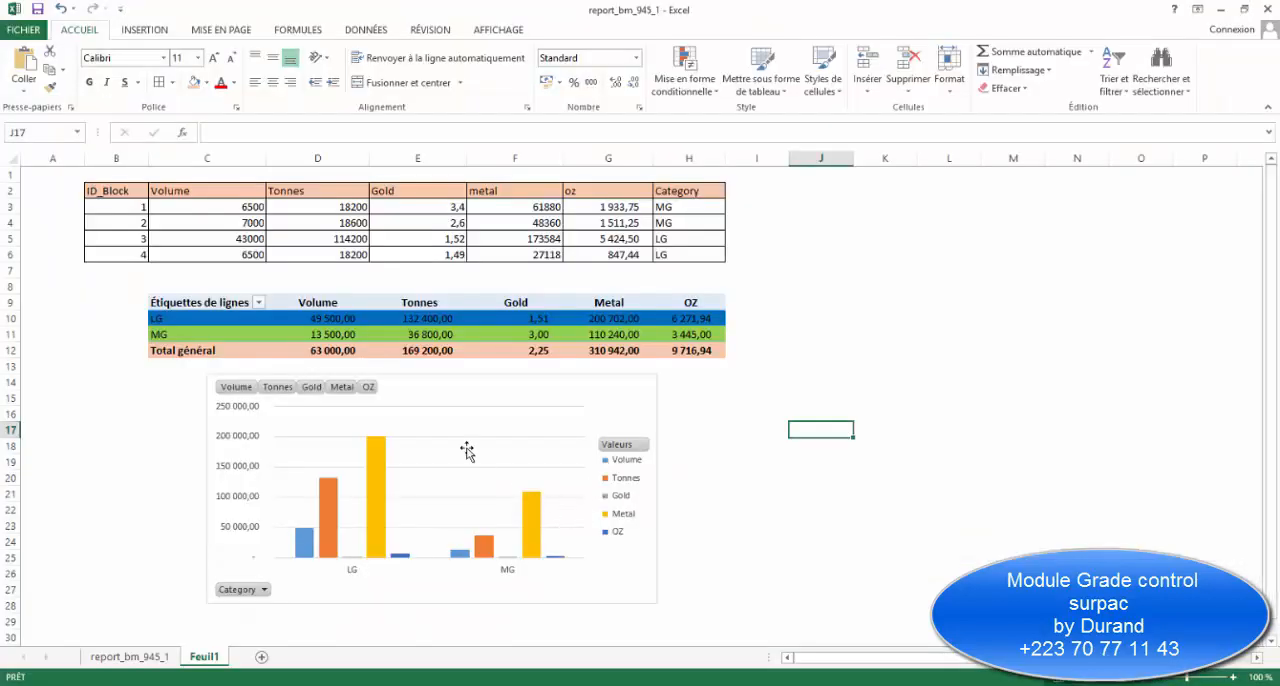
left_click_drag(447, 333, 477, 387)
left_click(780, 481)
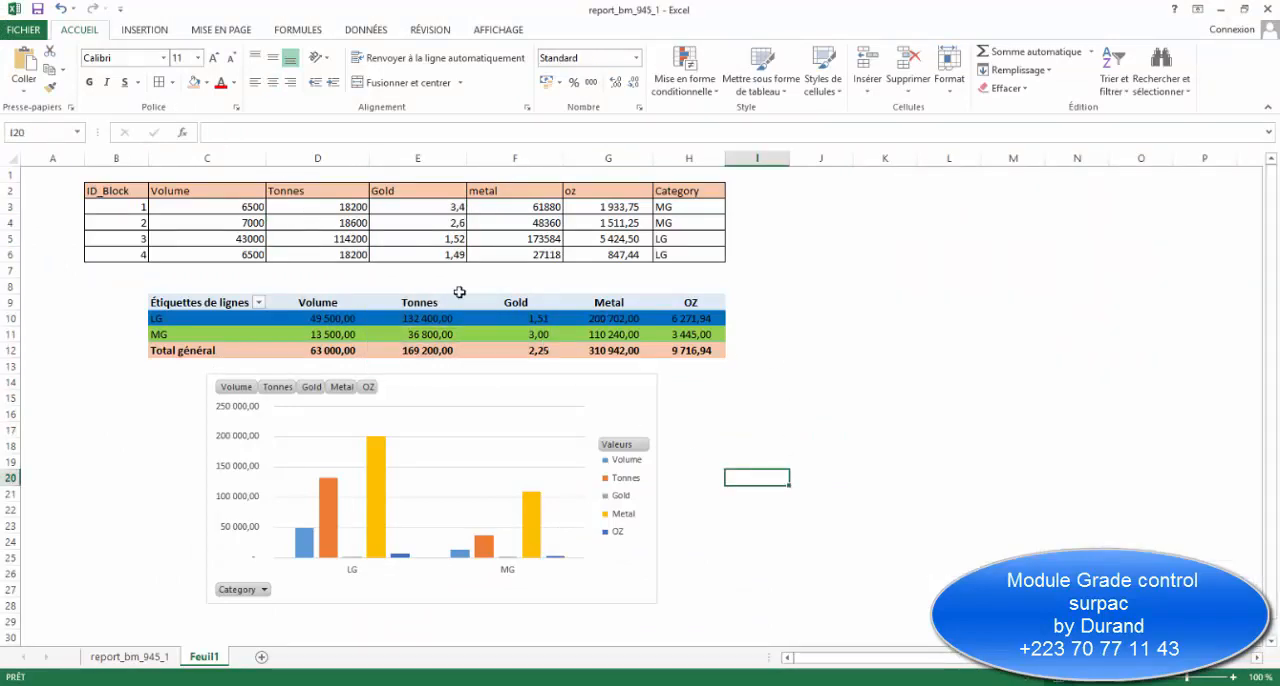
mouse_move(725, 684)
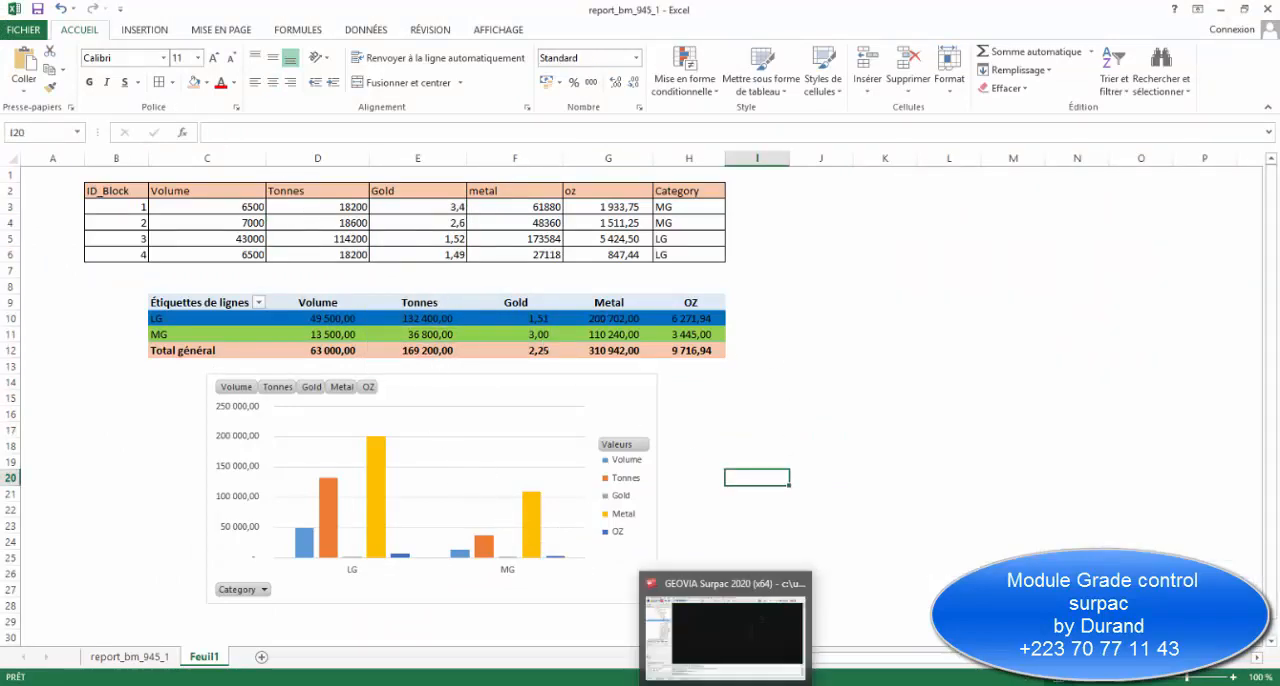
left_click(725, 630)
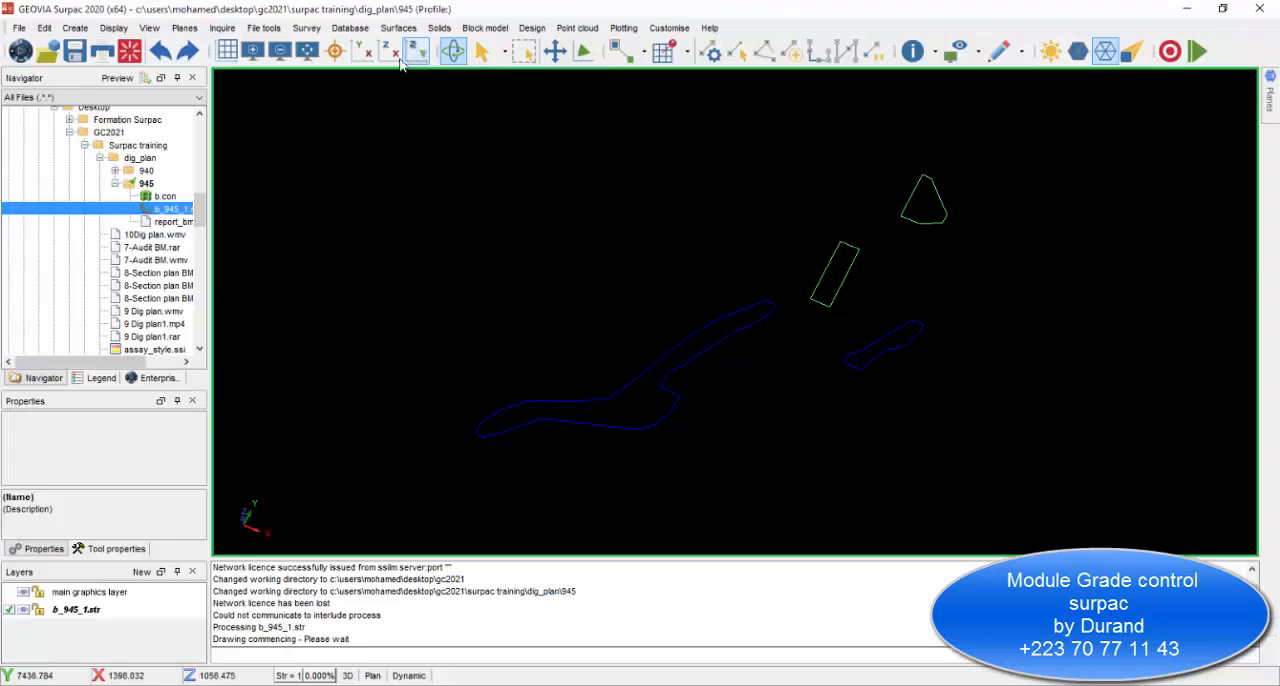
View the 945 dig blocks in plan, from an oblique angle, and in section.
left_click(361, 51)
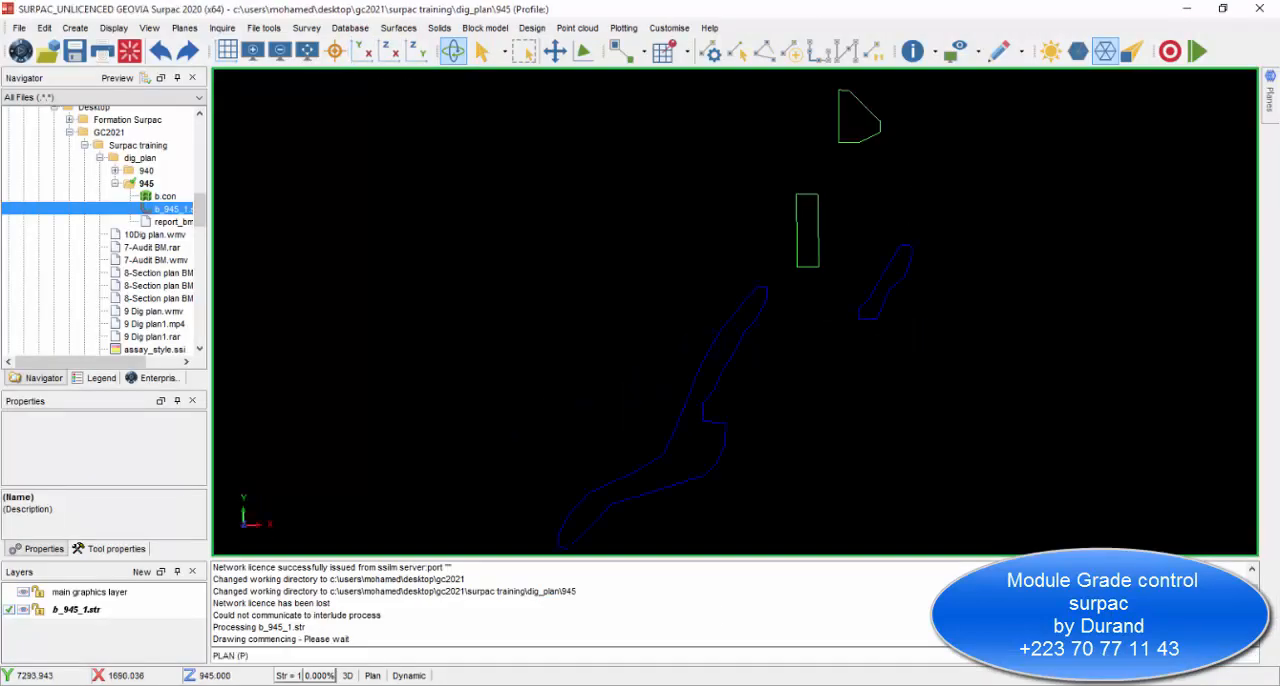
left_click_drag(728, 270, 764, 445)
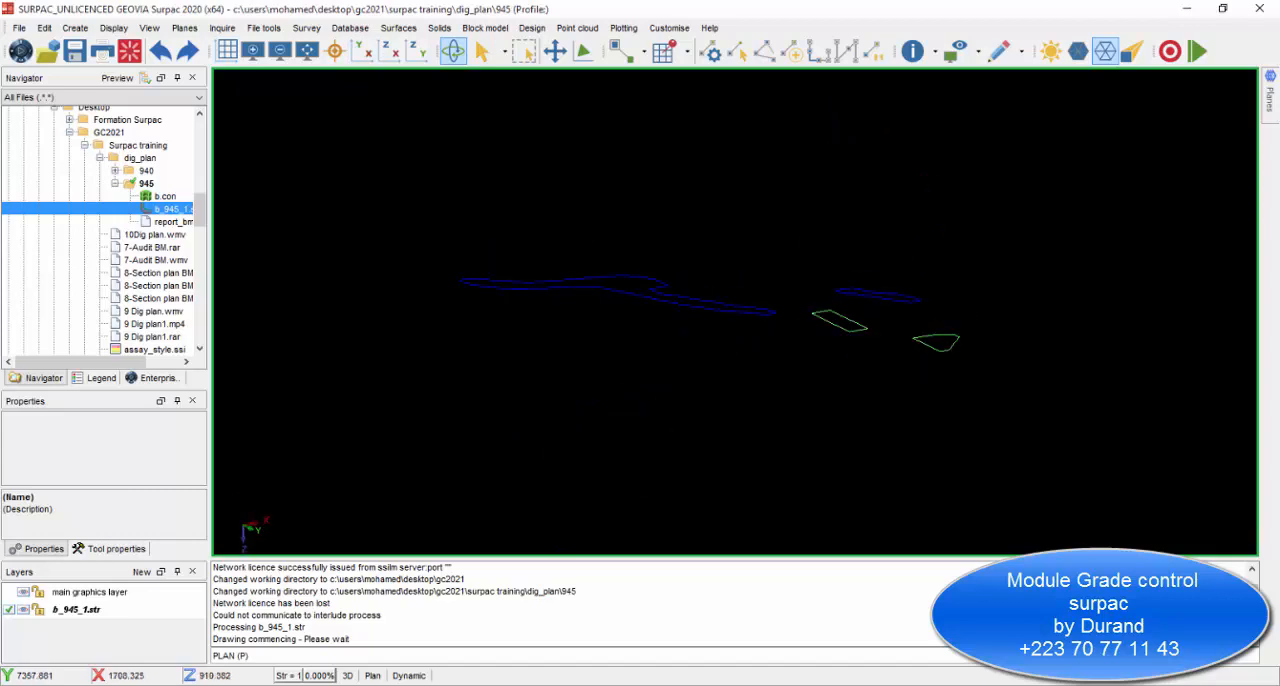
left_click(390, 51)
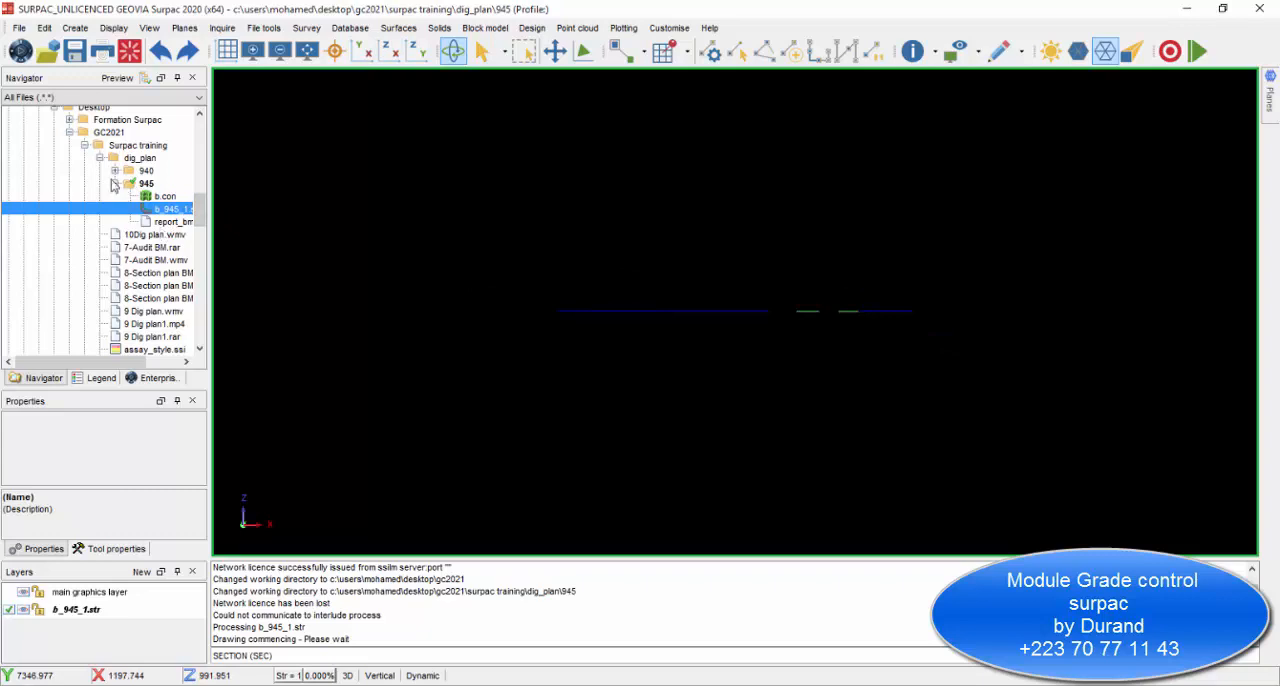
Load the string file b_940_1.str from the 940 folder alongside the 945 dig blocks.
left_click(115, 184)
left_click(115, 184)
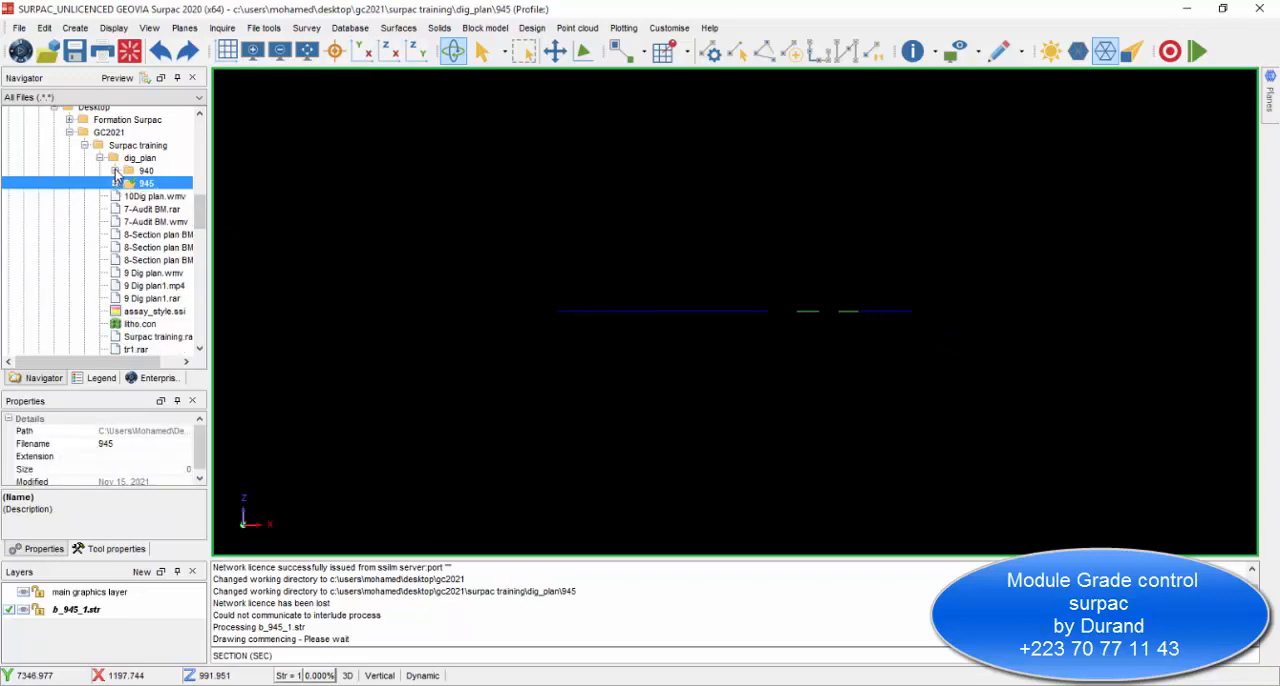
left_click(115, 173)
left_click_drag(163, 187, 306, 220)
left_click_drag(468, 335, 398, 40)
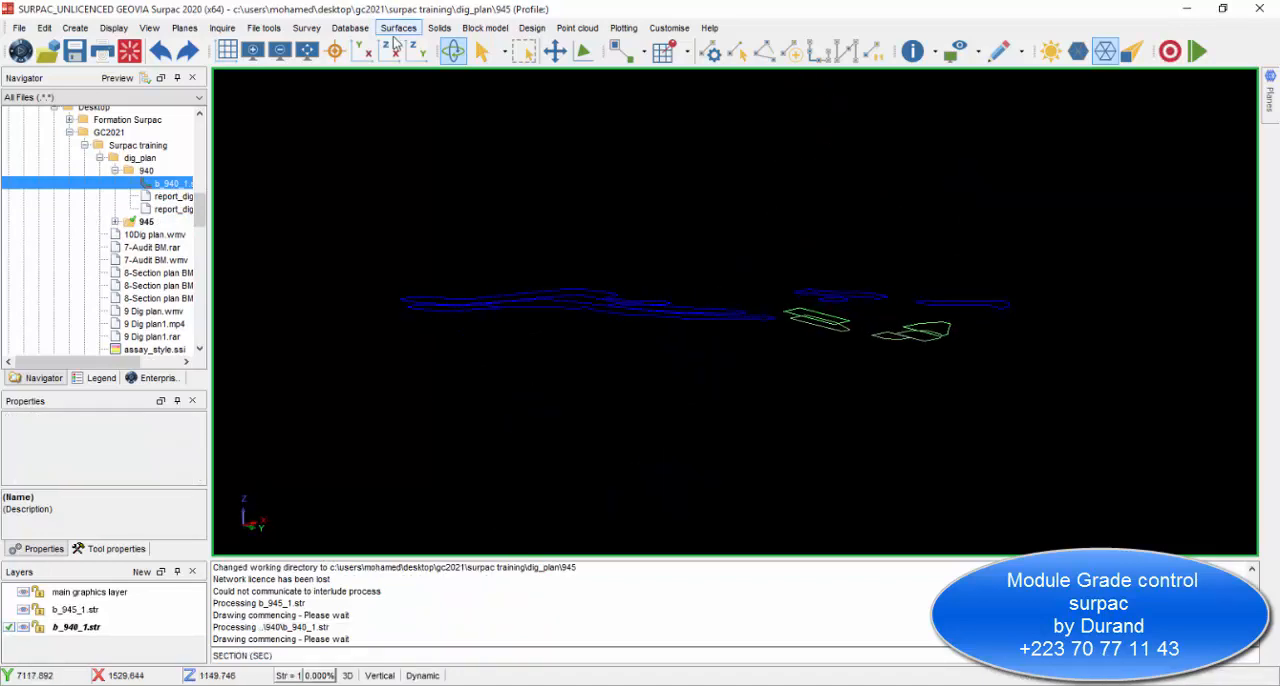
Compare the 940 and 945 dig blocks in section and from an oblique angle.
left_click(390, 51)
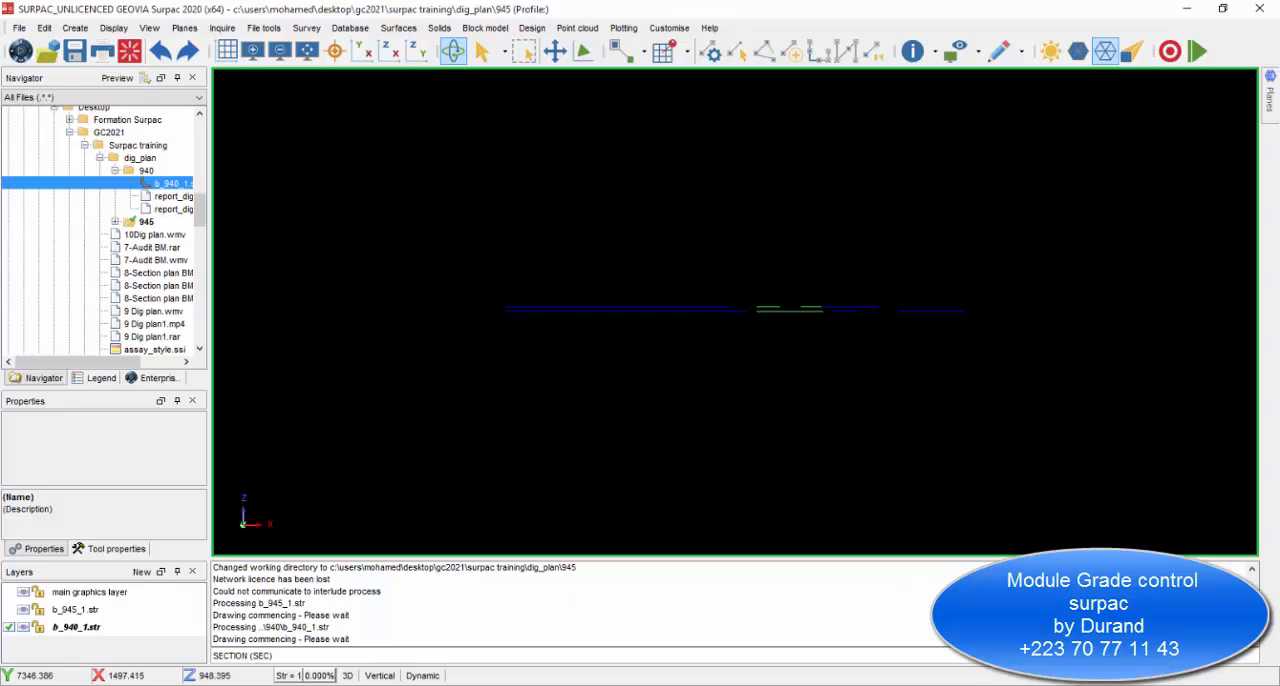
left_click_drag(725, 350, 765, 460)
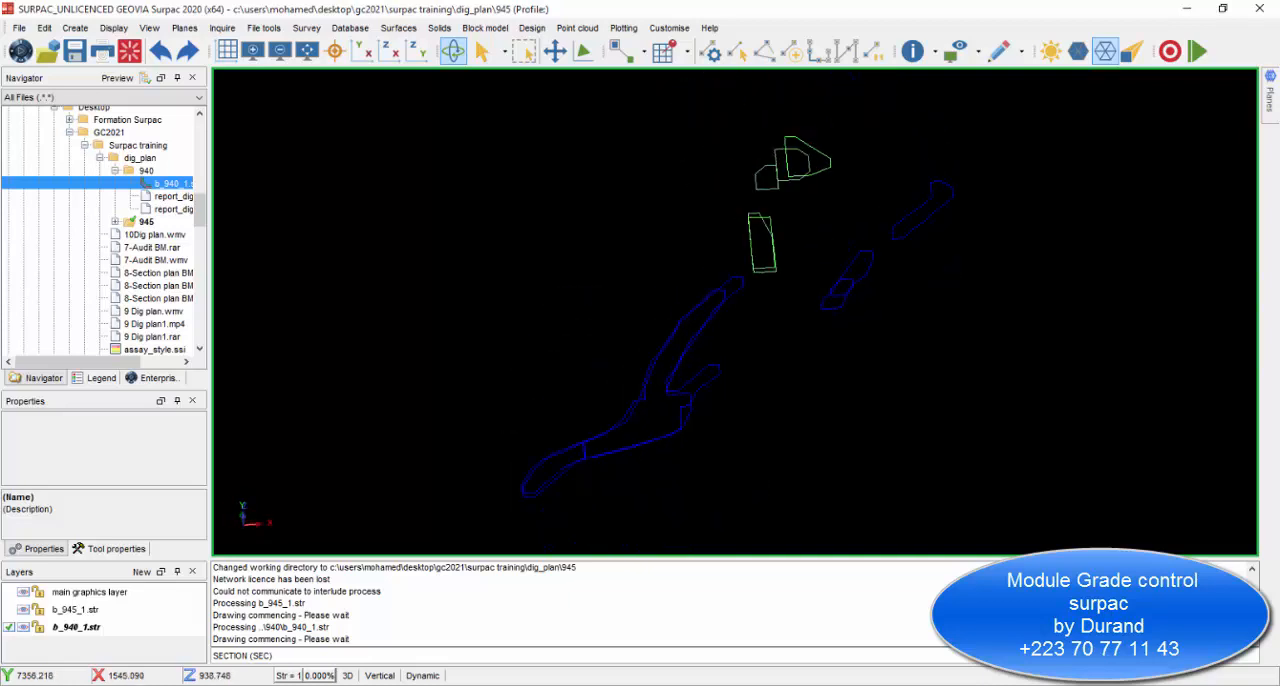
left_click(395, 58)
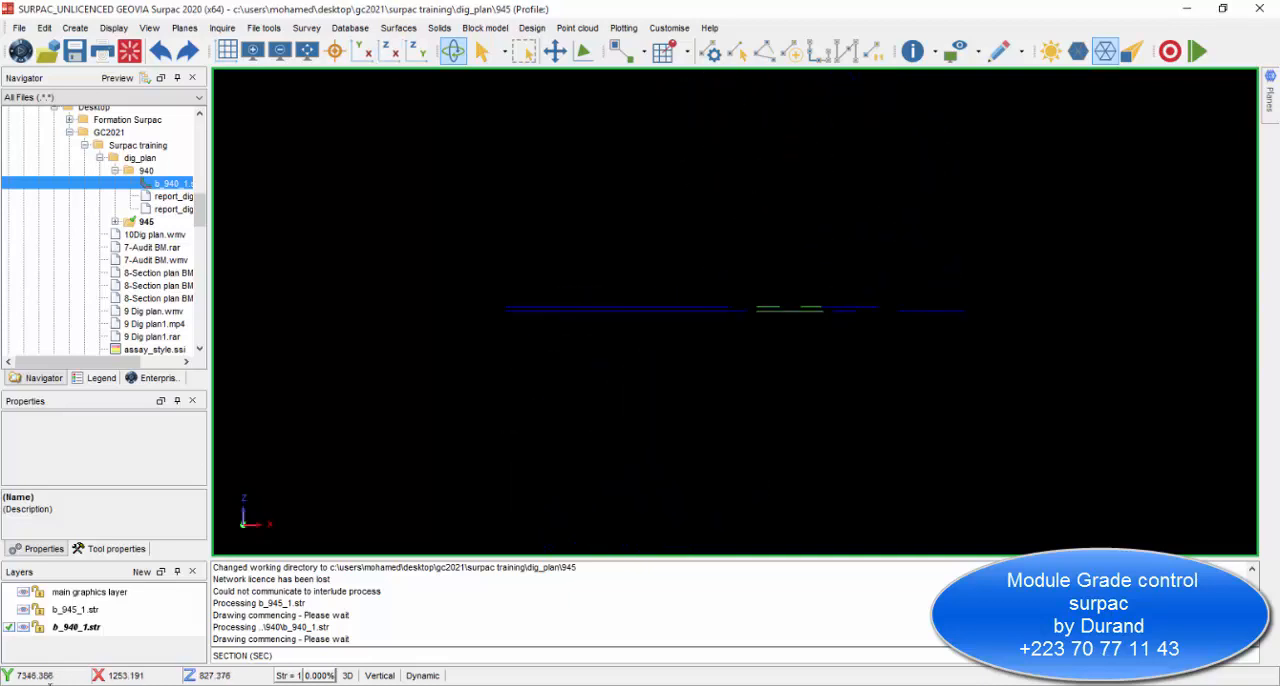
Hide the b_940_1.str layer, make b_945_1.str the active layer, and show it in plan view.
left_click(20, 630)
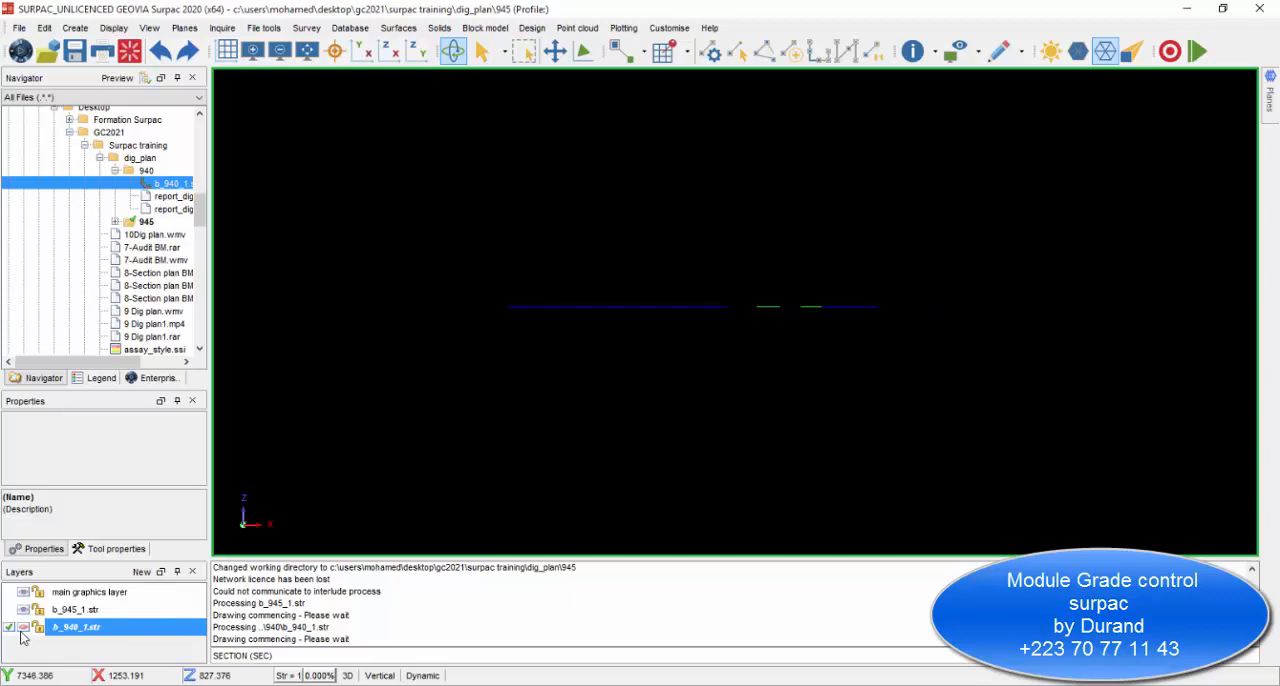
left_click_drag(620, 302, 610, 445)
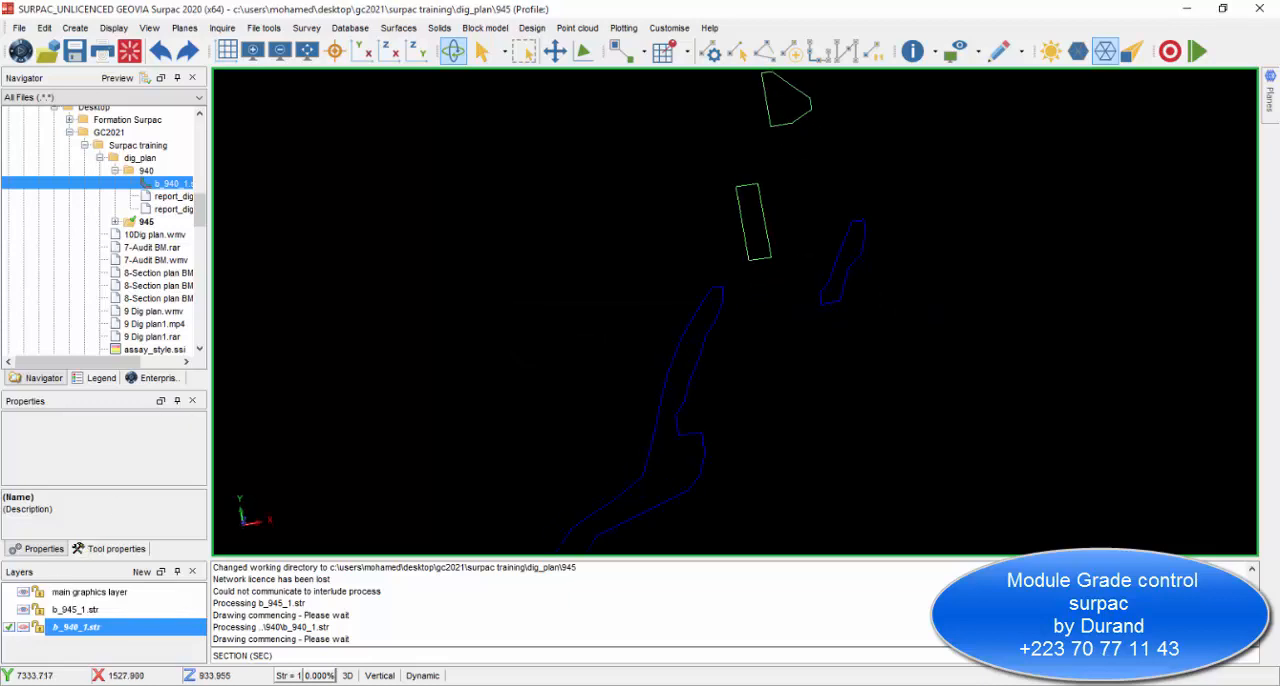
left_click(12, 609)
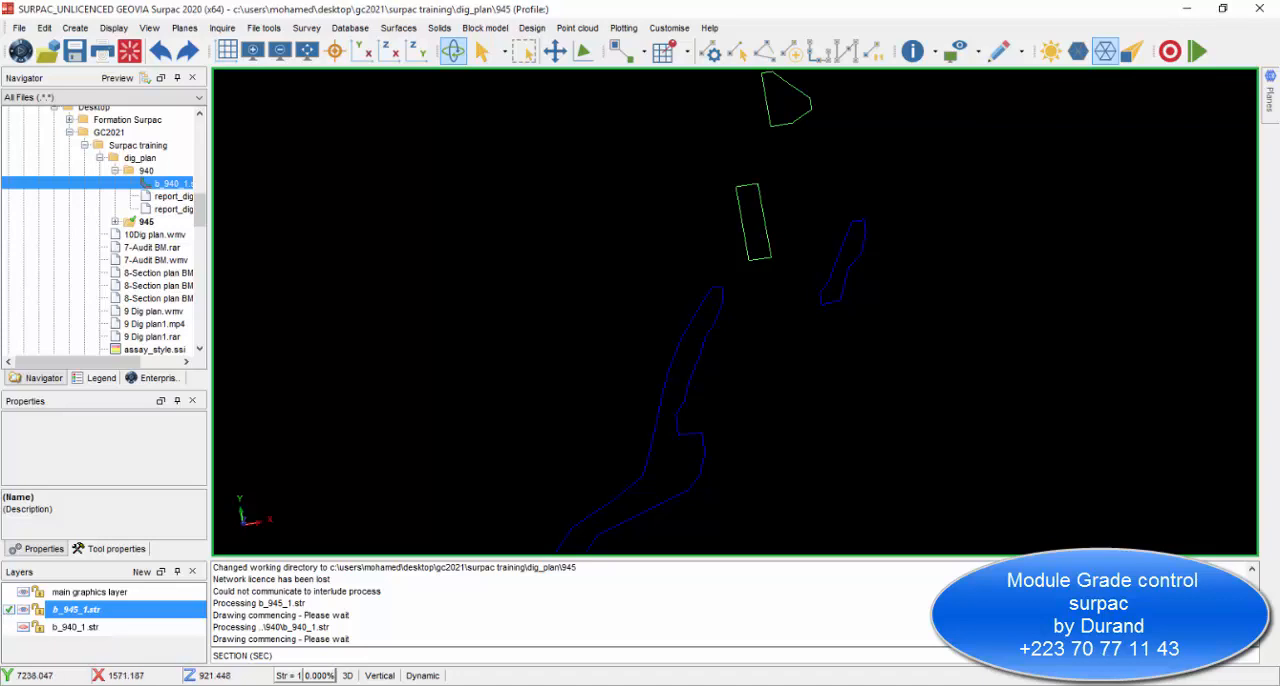
scroll(712, 290, "down", 4)
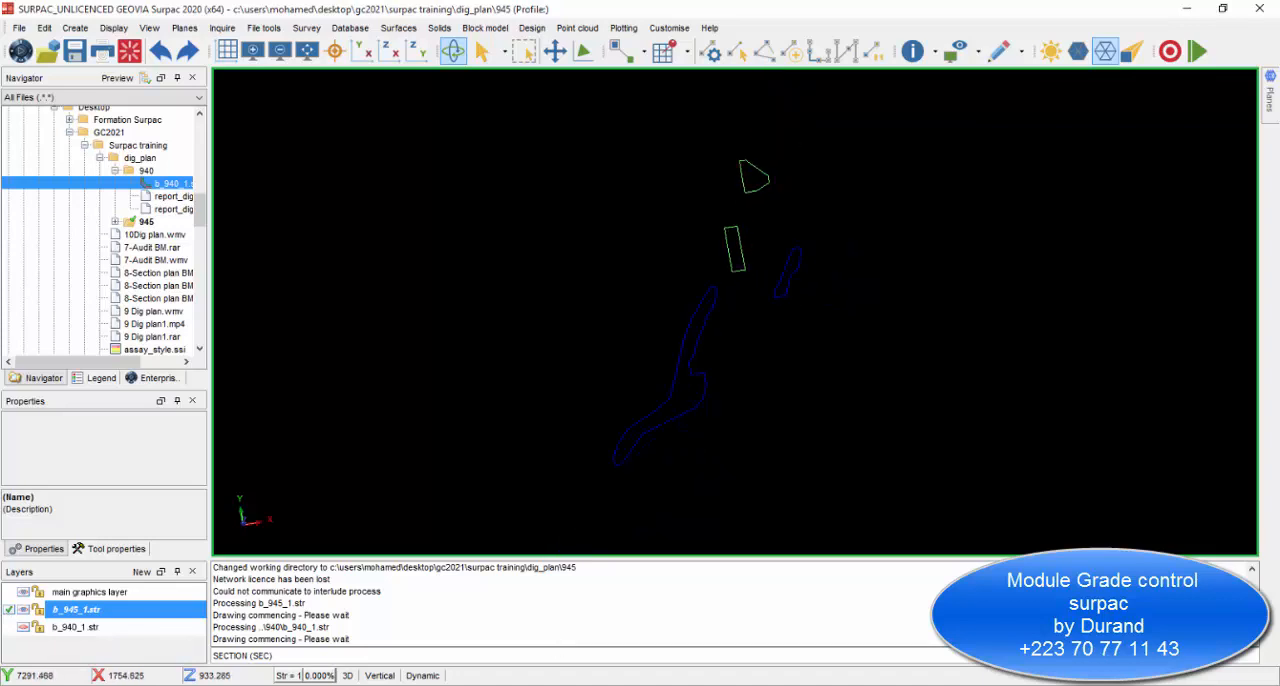
scroll(762, 352, "up", 2)
scroll(728, 333, "down", 1)
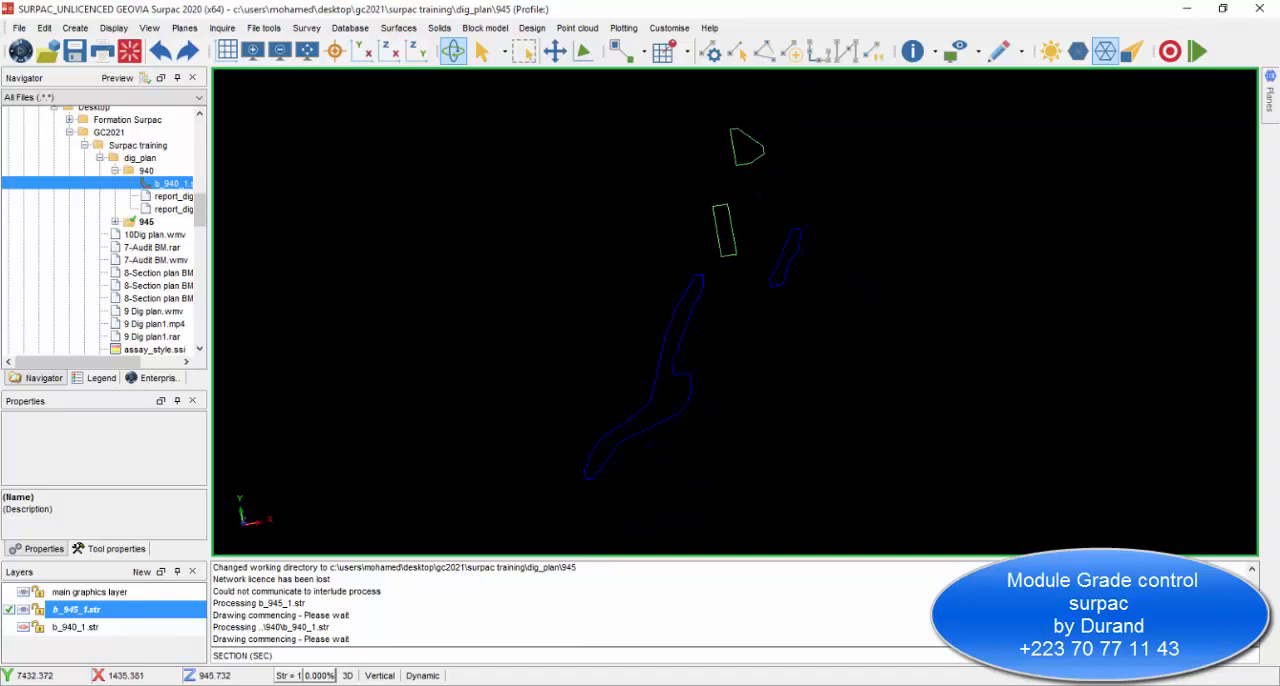
left_click(363, 52)
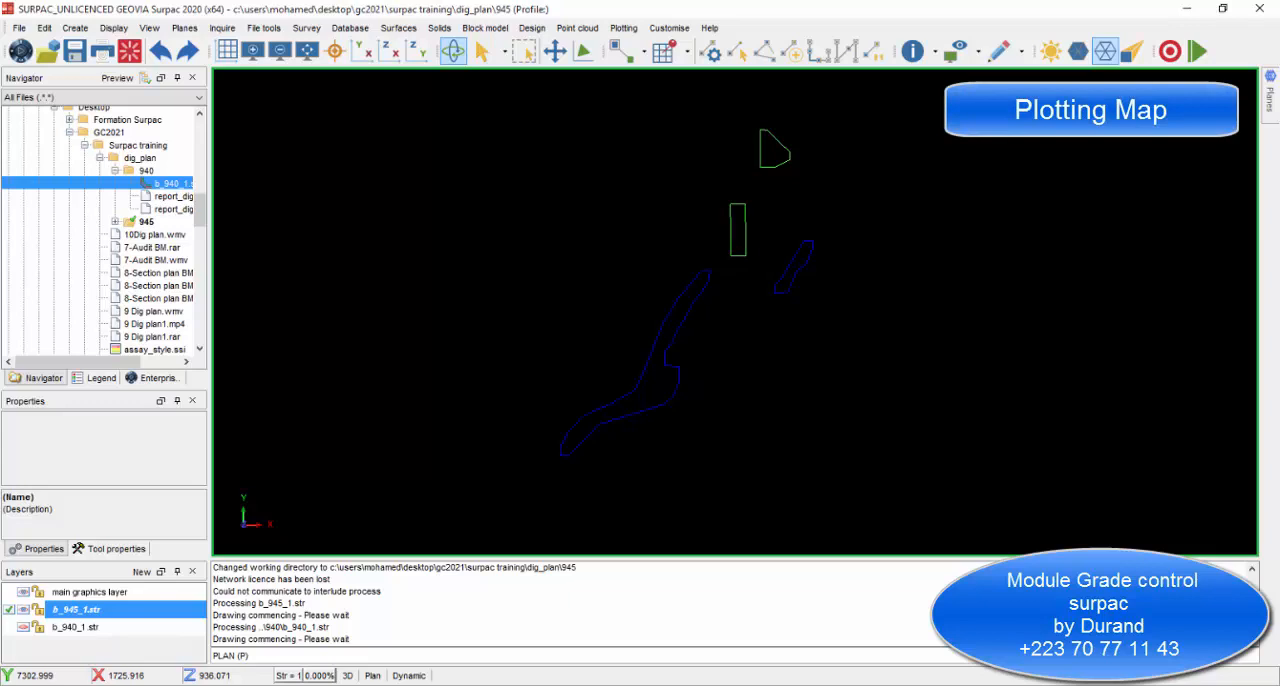
Start Autoplot for the 945 dig blocks and choose A3 as the sheet size.
left_click(624, 28)
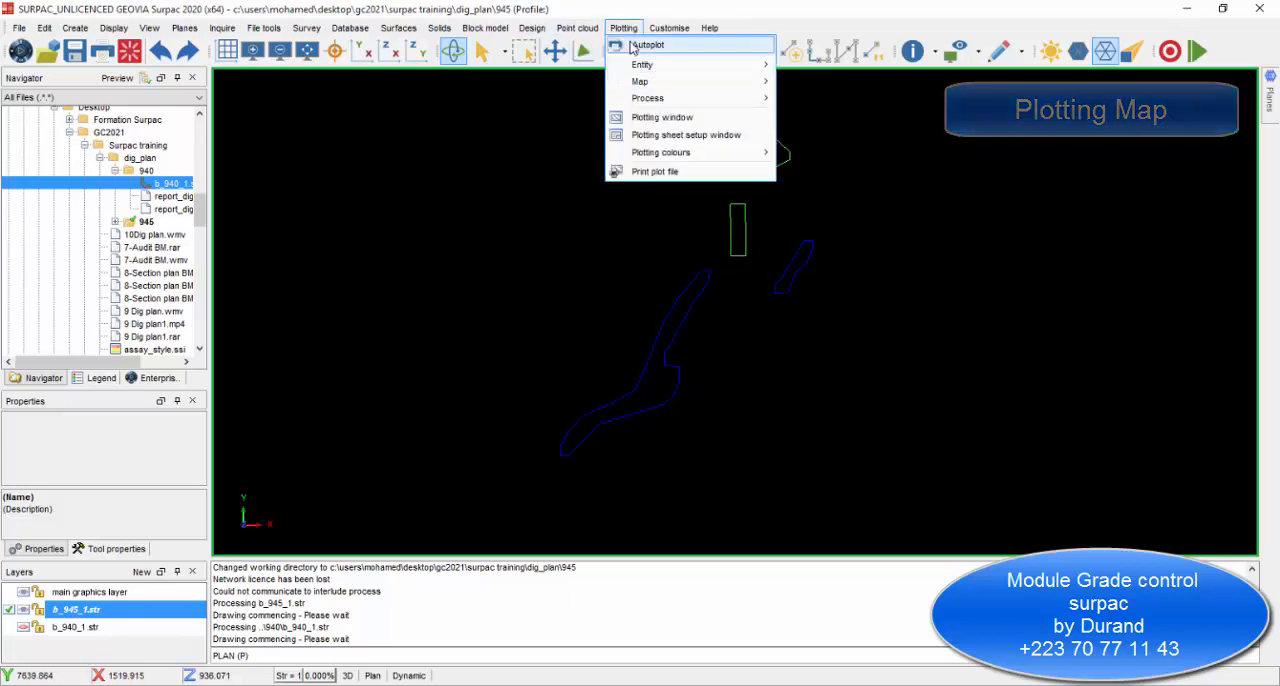
left_click(640, 45)
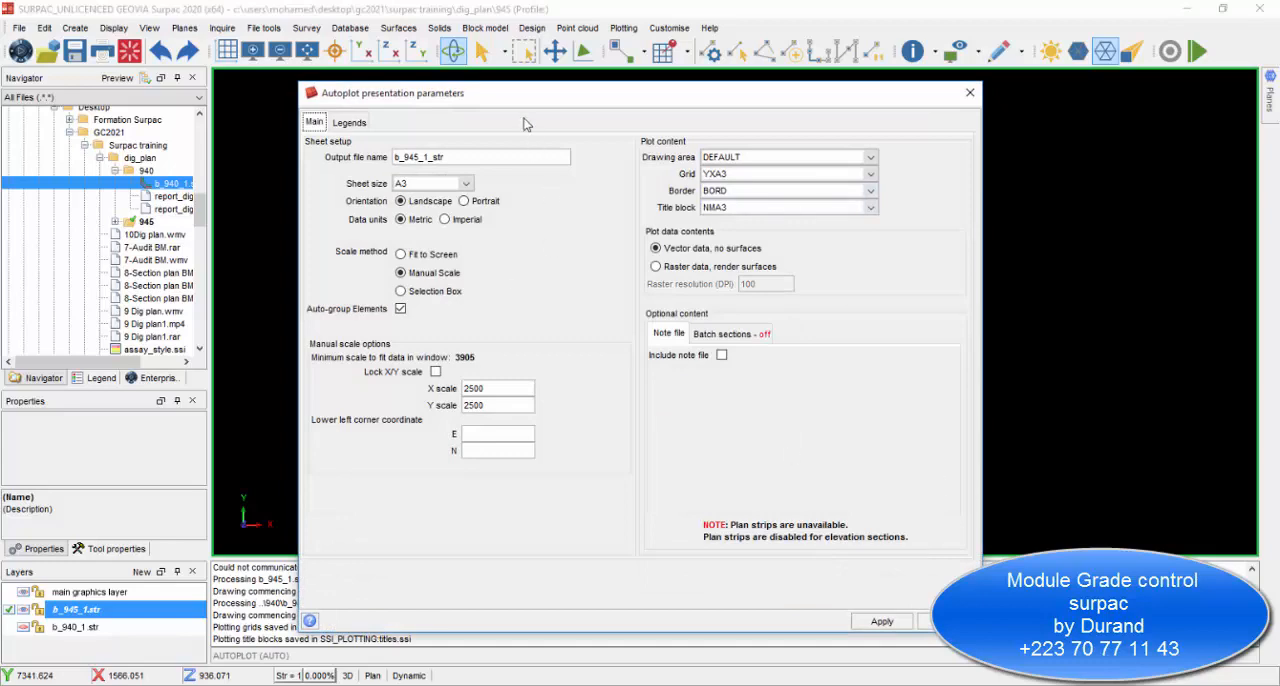
left_click_drag(520, 94, 227, 62)
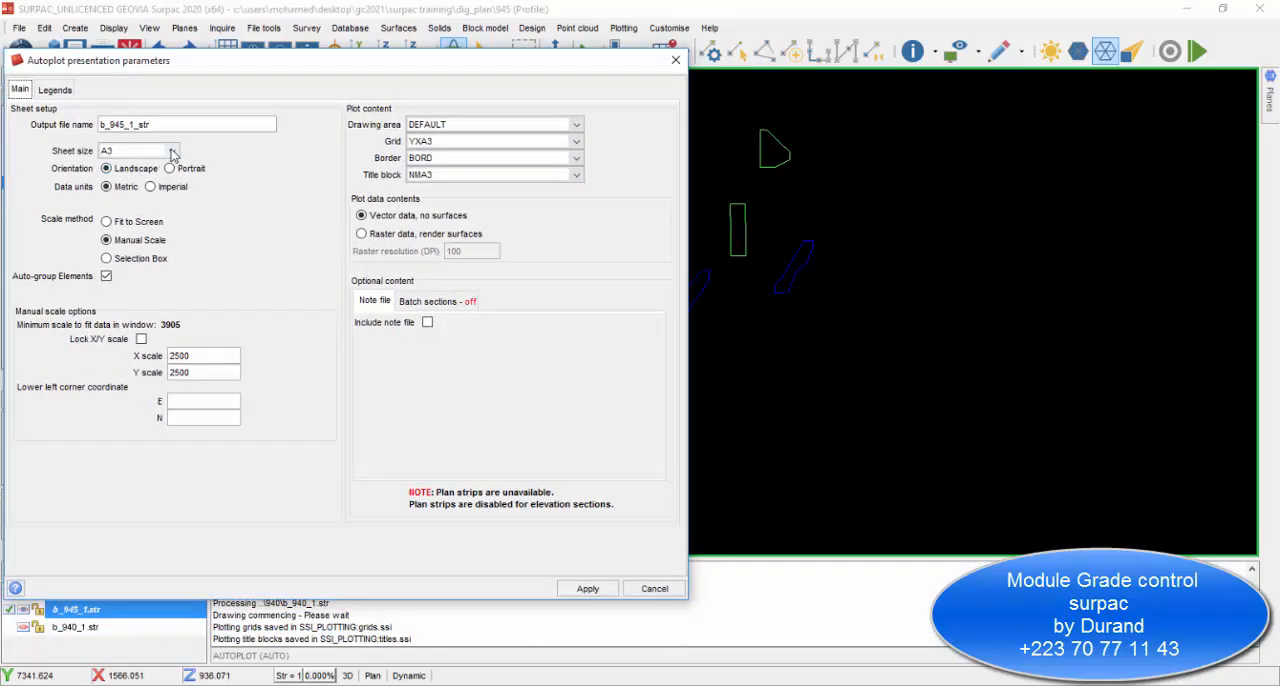
left_click(172, 150)
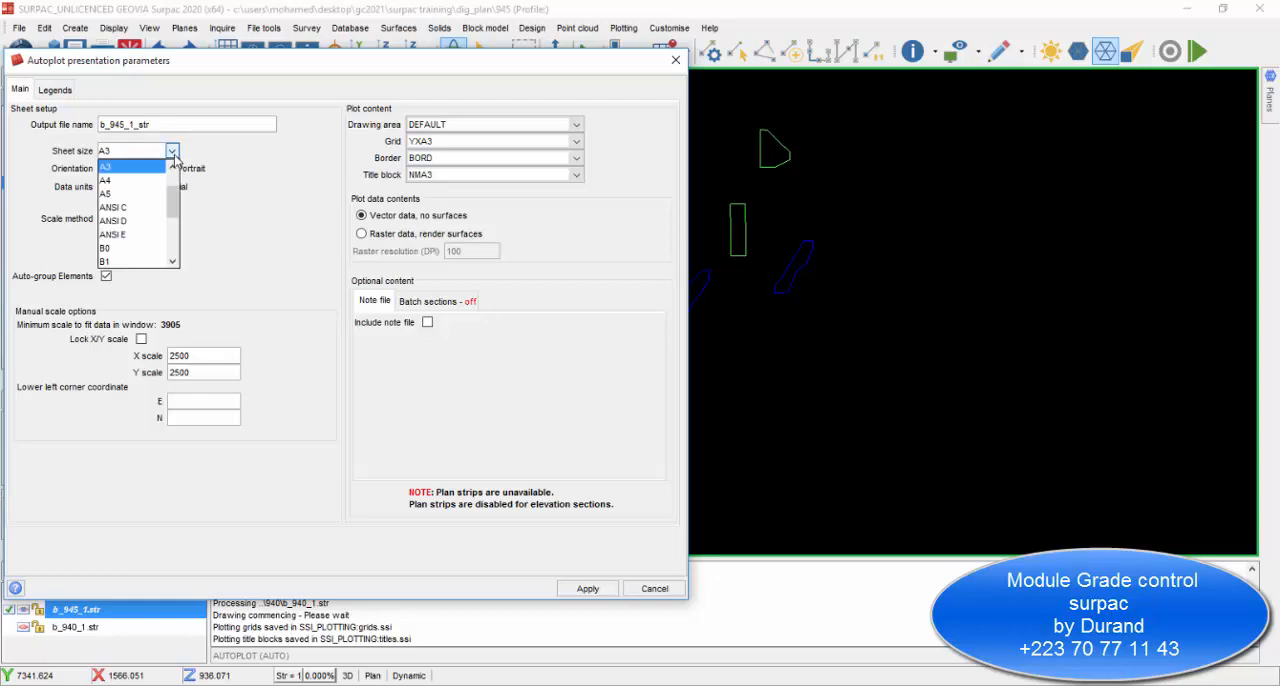
left_click_drag(223, 68, 318, 79)
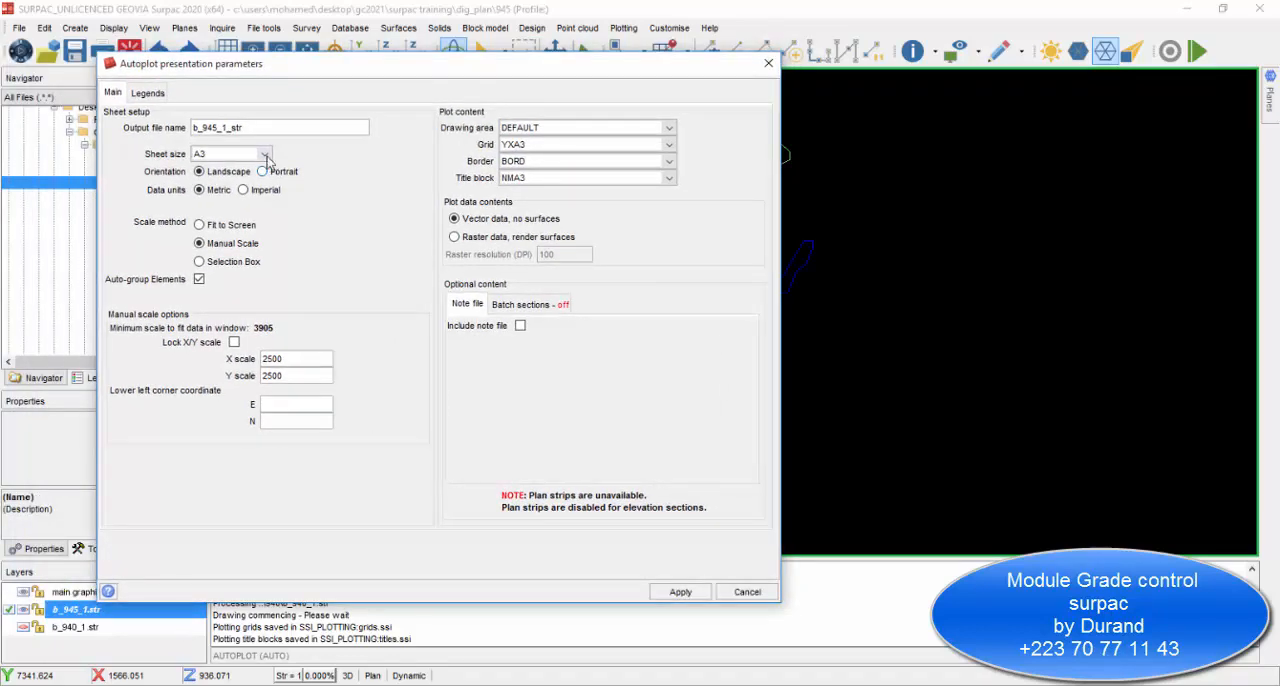
left_click(265, 154)
scroll(230, 200, "up", 3)
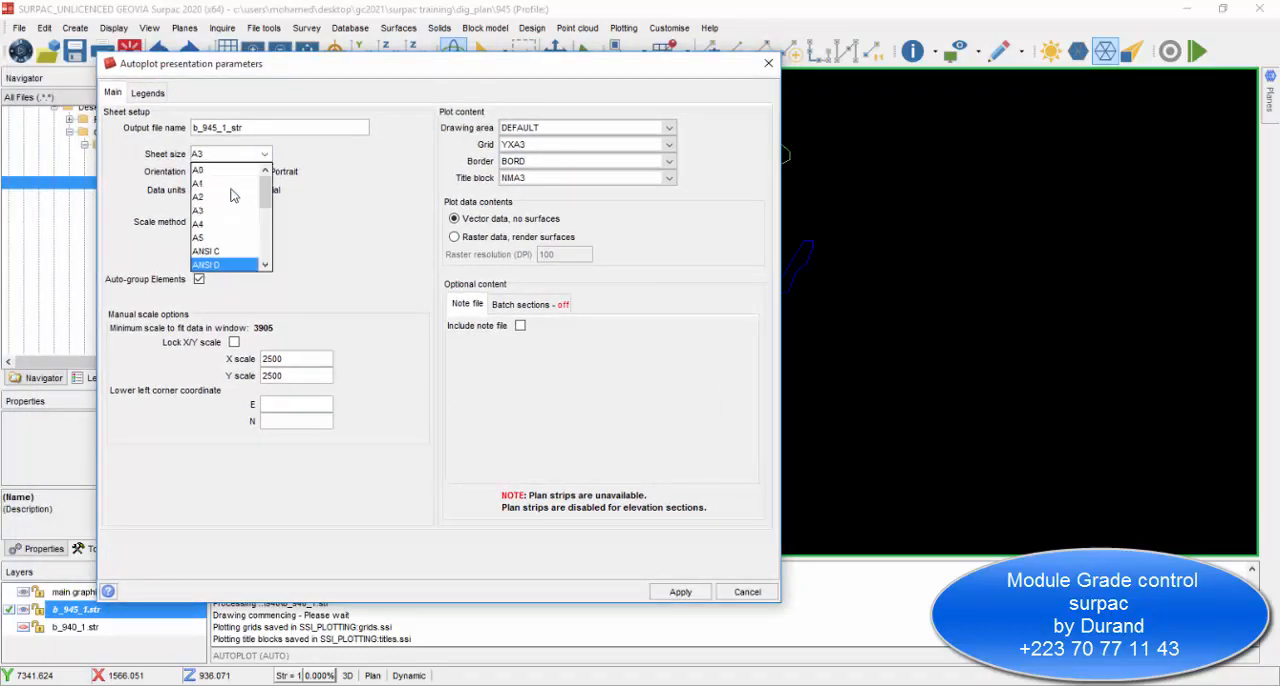
left_click(220, 211)
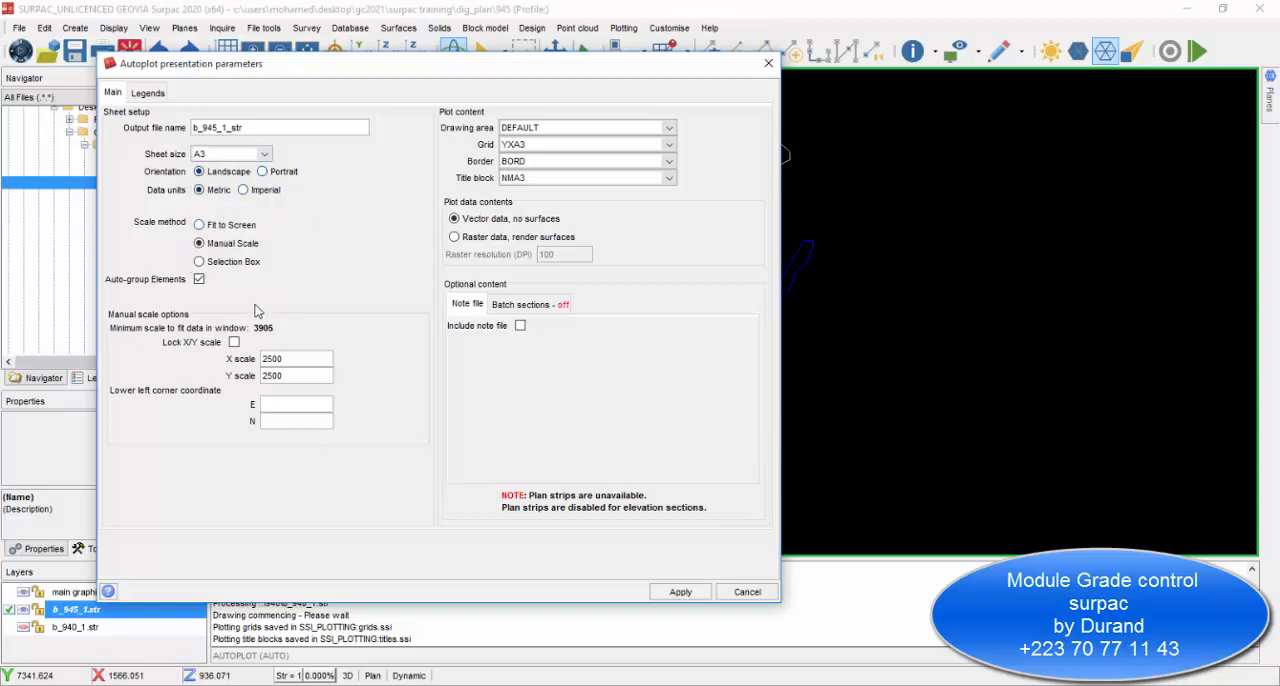
Lock the X/Y scale for the manual plot scale and apply the Autoplot presentation parameters.
left_click(234, 342)
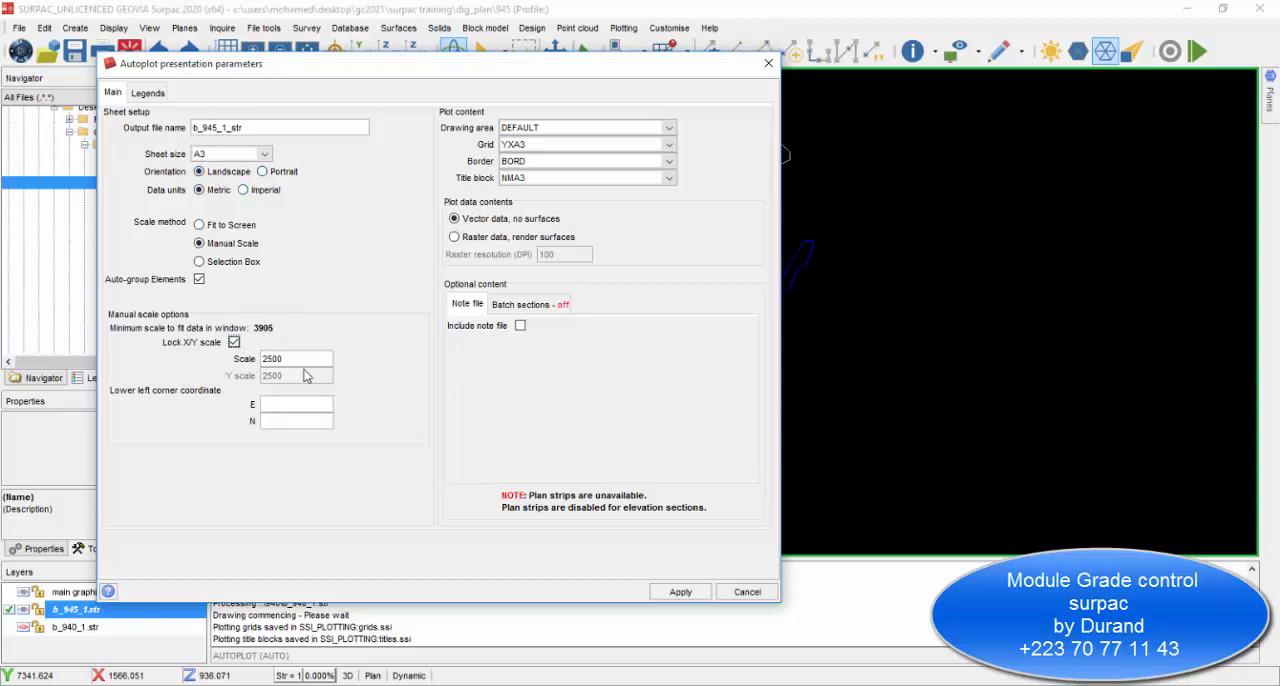
double_click(288, 358)
left_click(675, 592)
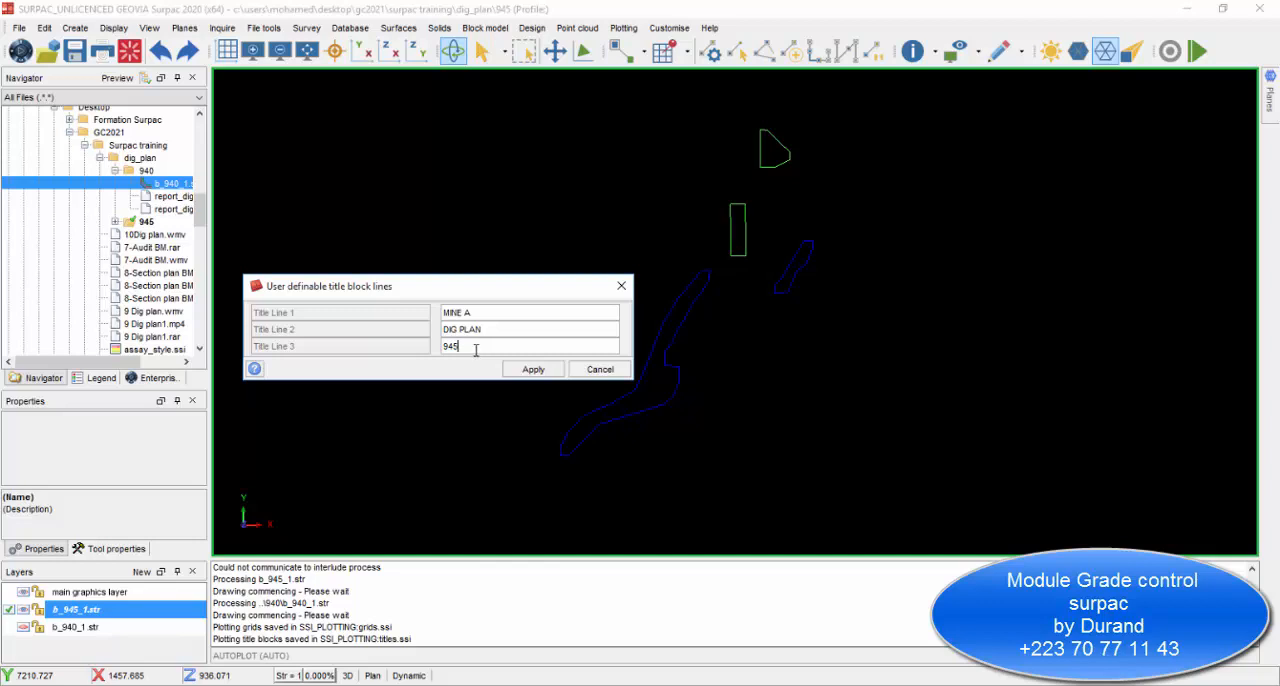
Enter the title block lines MINE A, DIG PLAN and 945, and accept the plot area around the blocks.
left_click(508, 371)
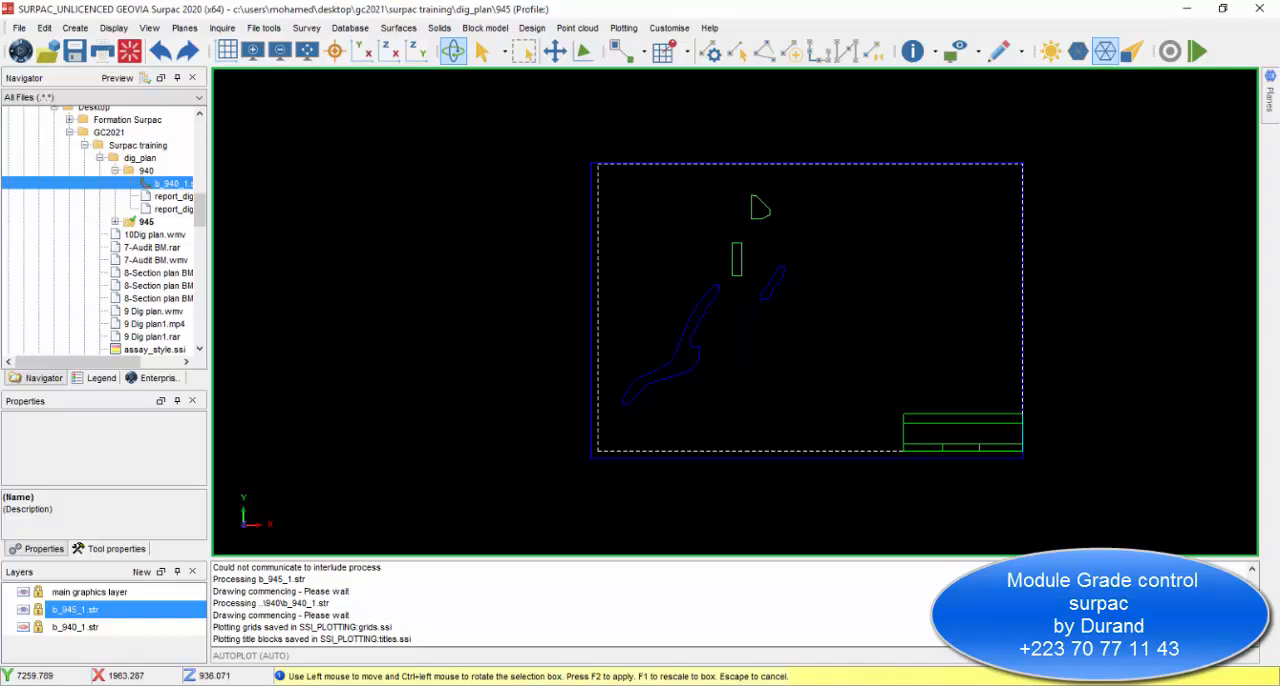
key("F2")
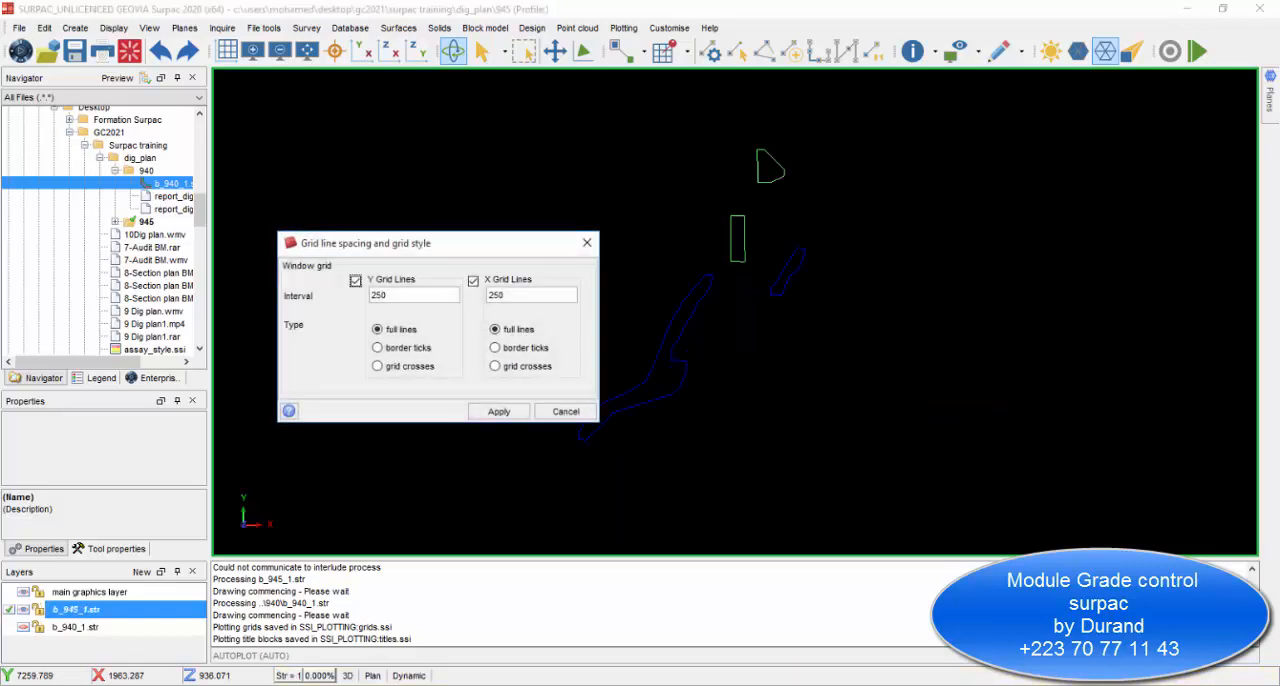
Set both the Y and X grid lines to border ticks and generate the plot.
left_click(377, 348)
left_click(495, 348)
left_click(496, 411)
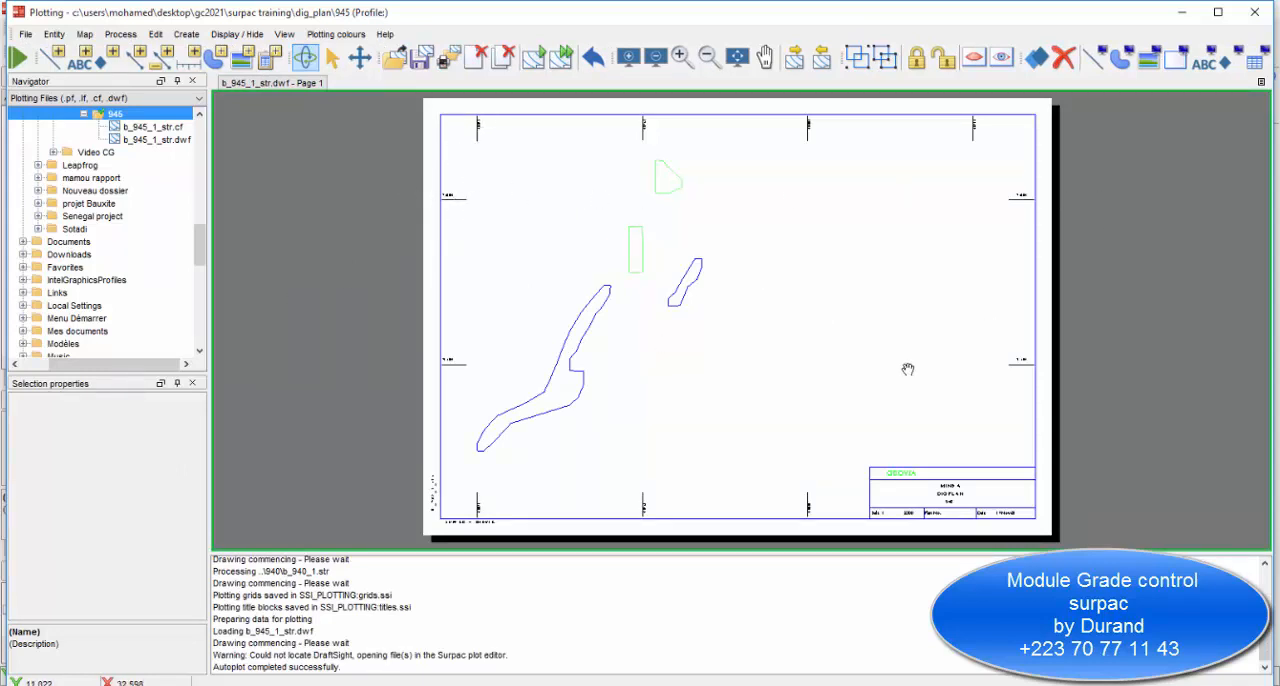
Examine the b_945_1_str plot sheet, including the dig blocks, border ticks and title block.
scroll(905, 413, "down", 2)
scroll(905, 413, "up", 4)
scroll(627, 273, "down", 2)
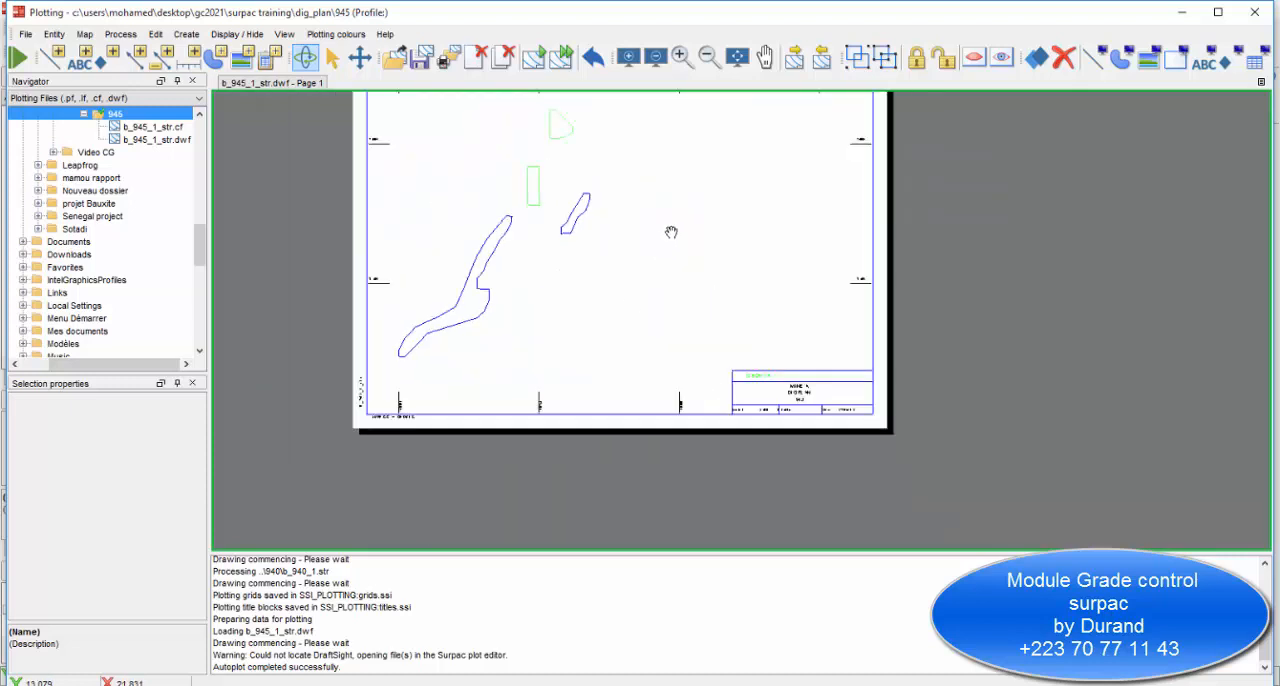
scroll(696, 219, "up", 2)
scroll(690, 209, "down", 2)
scroll(700, 211, "up", 2)
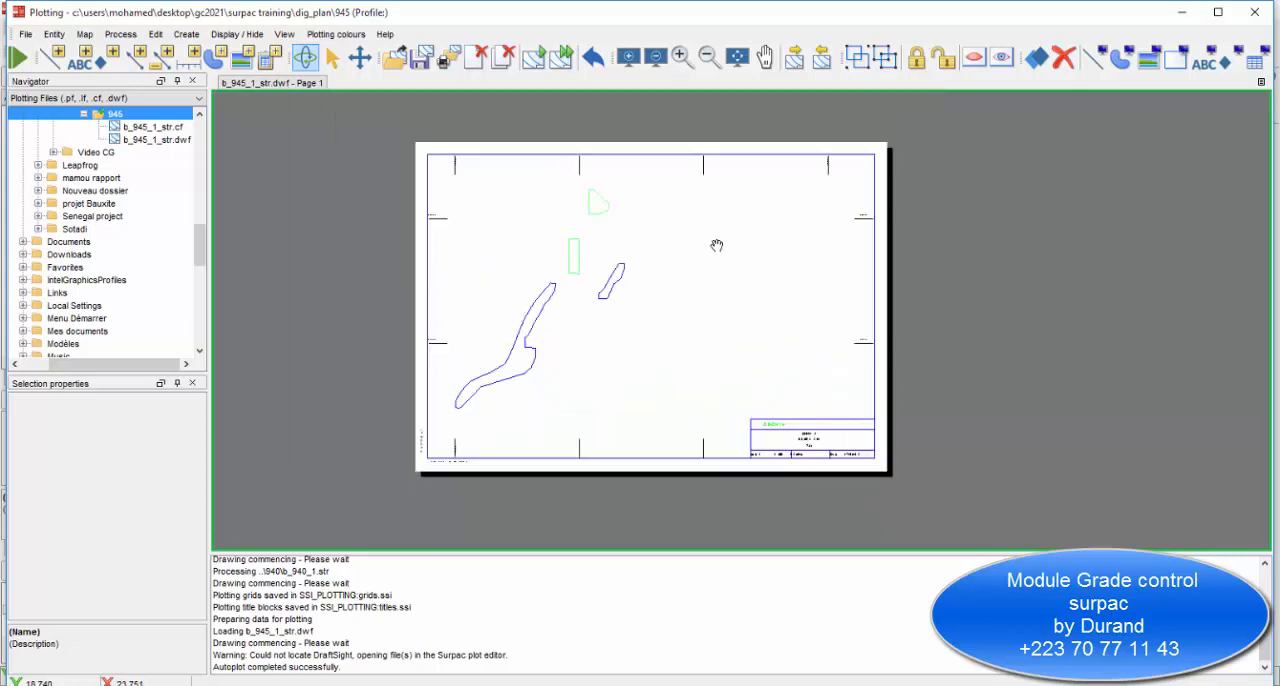
scroll(710, 250, "down", 1)
scroll(683, 266, "up", 1)
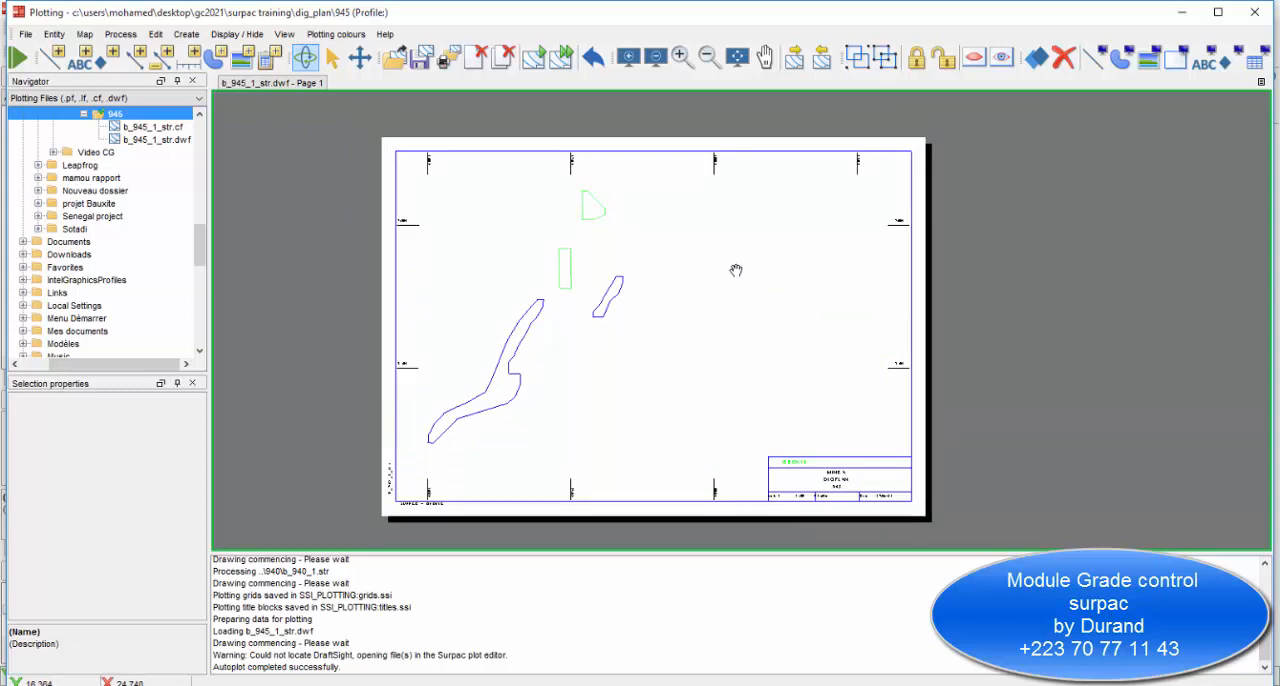
Check the generated b_945_1_str plot sheet and close the plotting window.
scroll(720, 270, "up", 1)
scroll(729, 266, "down", 1)
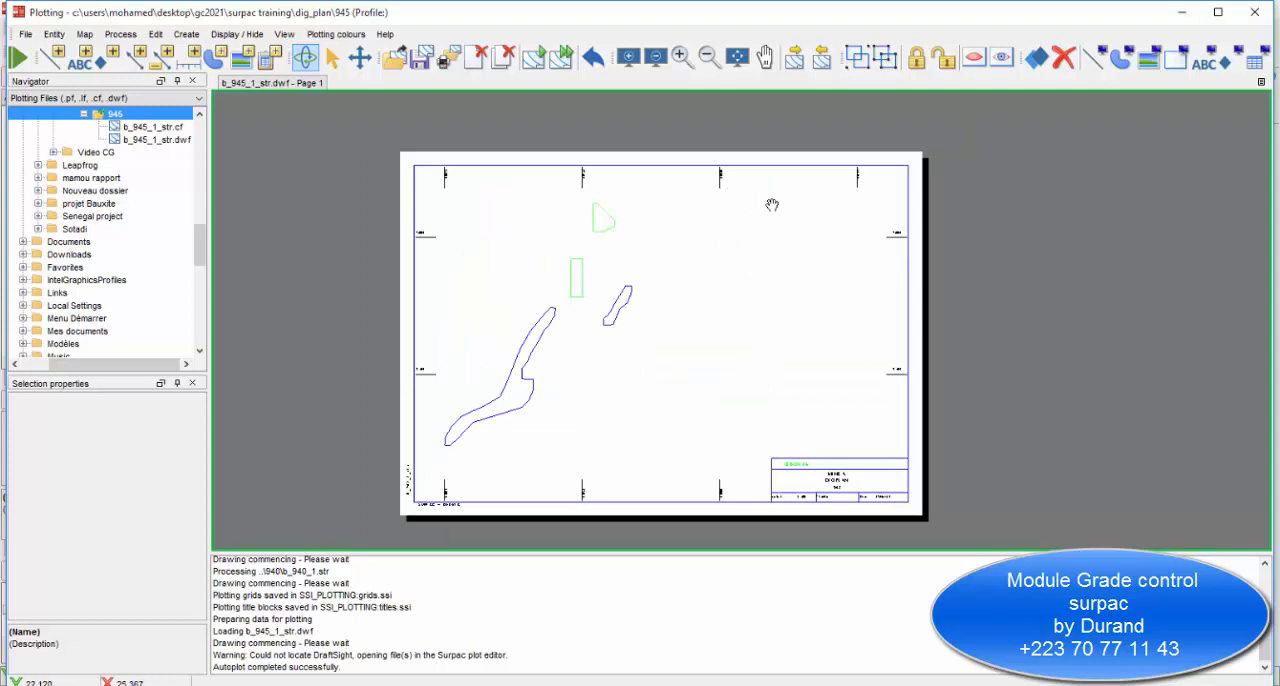
scroll(603, 215, "up", 3)
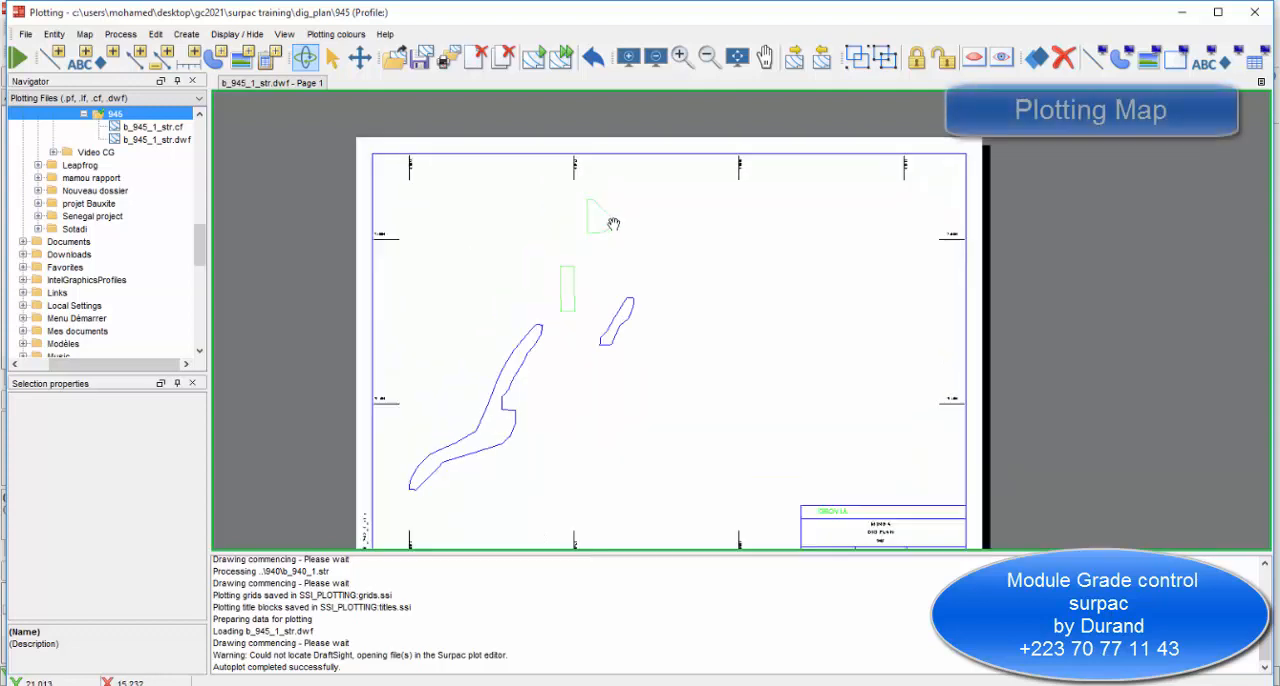
scroll(500, 390, "down", 1)
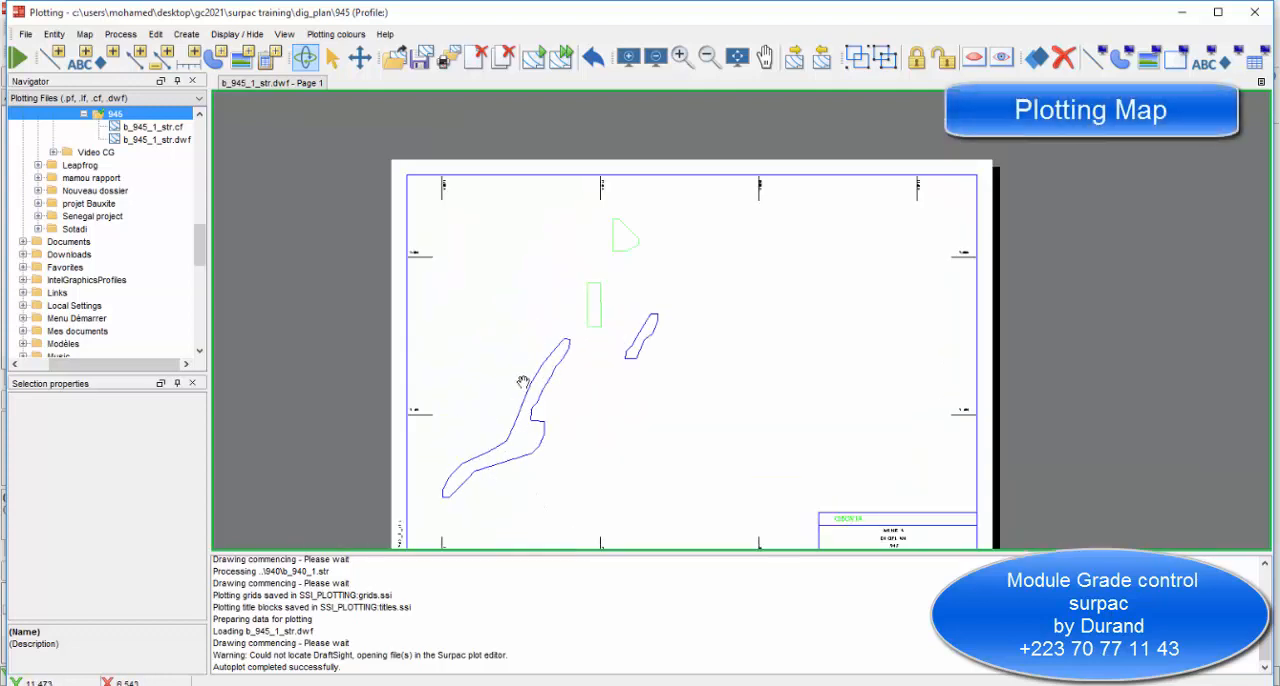
left_click(1254, 12)
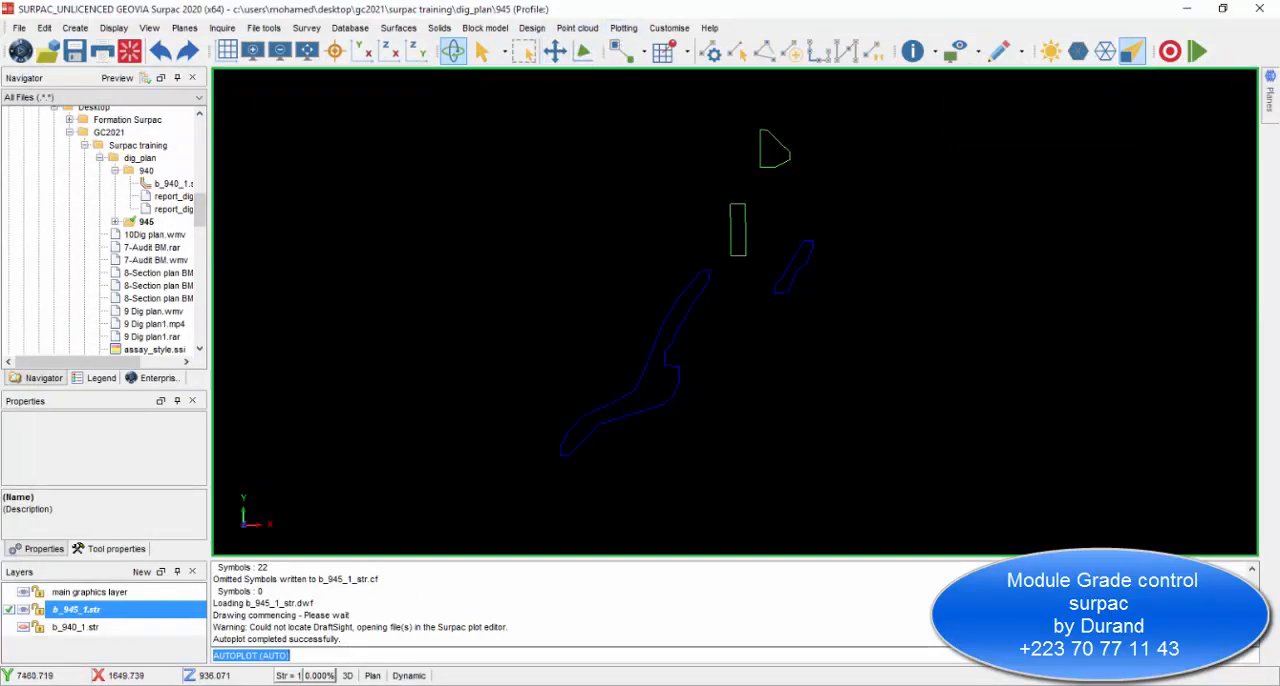
Draw the d1 point descriptions of layer b_945_1.str as a single label for each block.
type("PD")
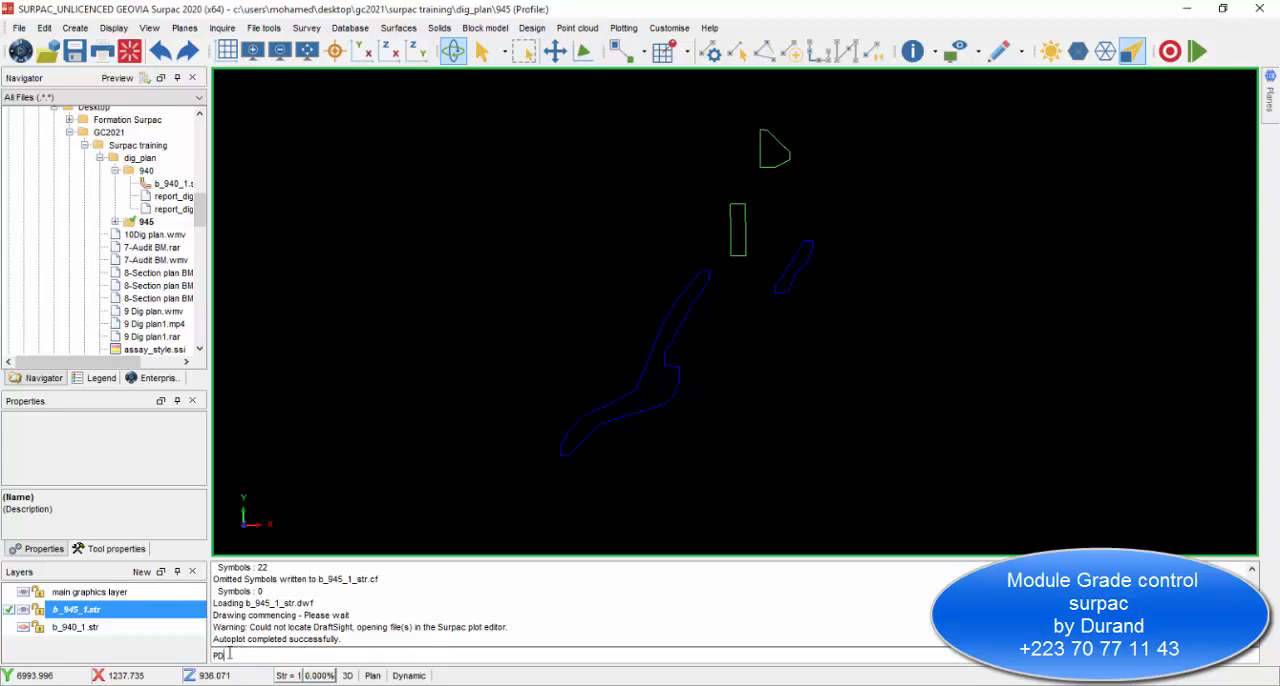
key("Return")
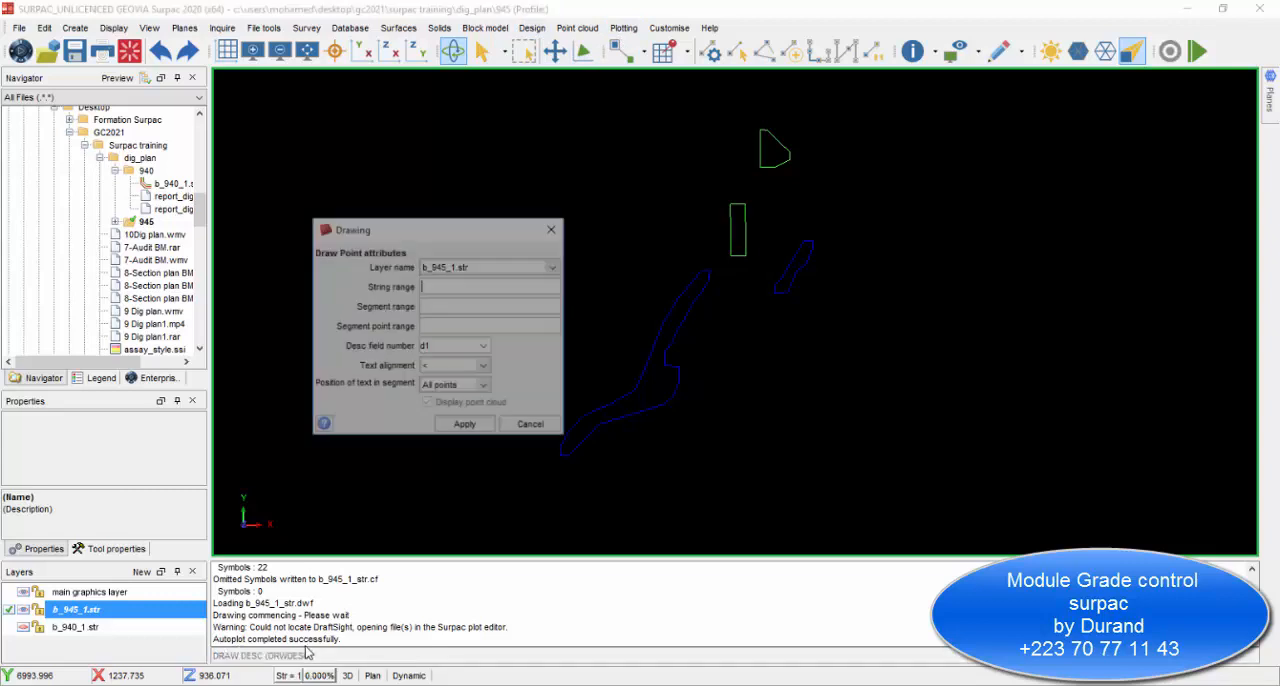
left_click(481, 386)
left_click(466, 429)
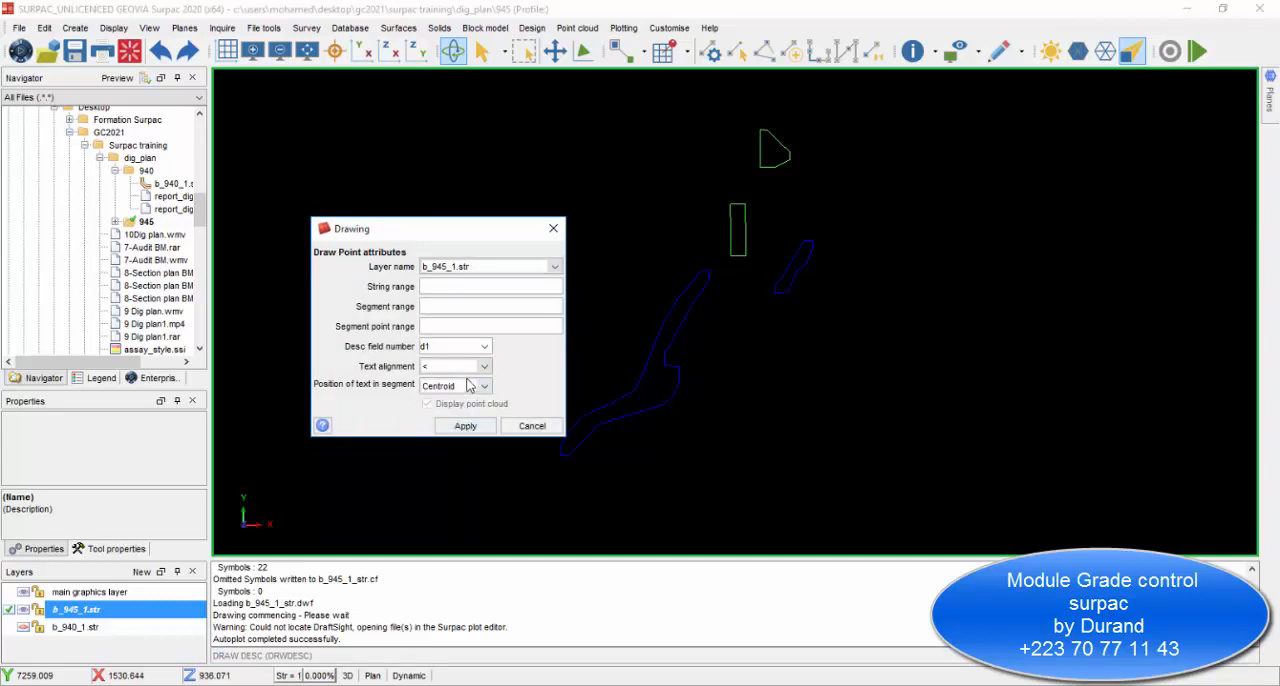
left_click(465, 426)
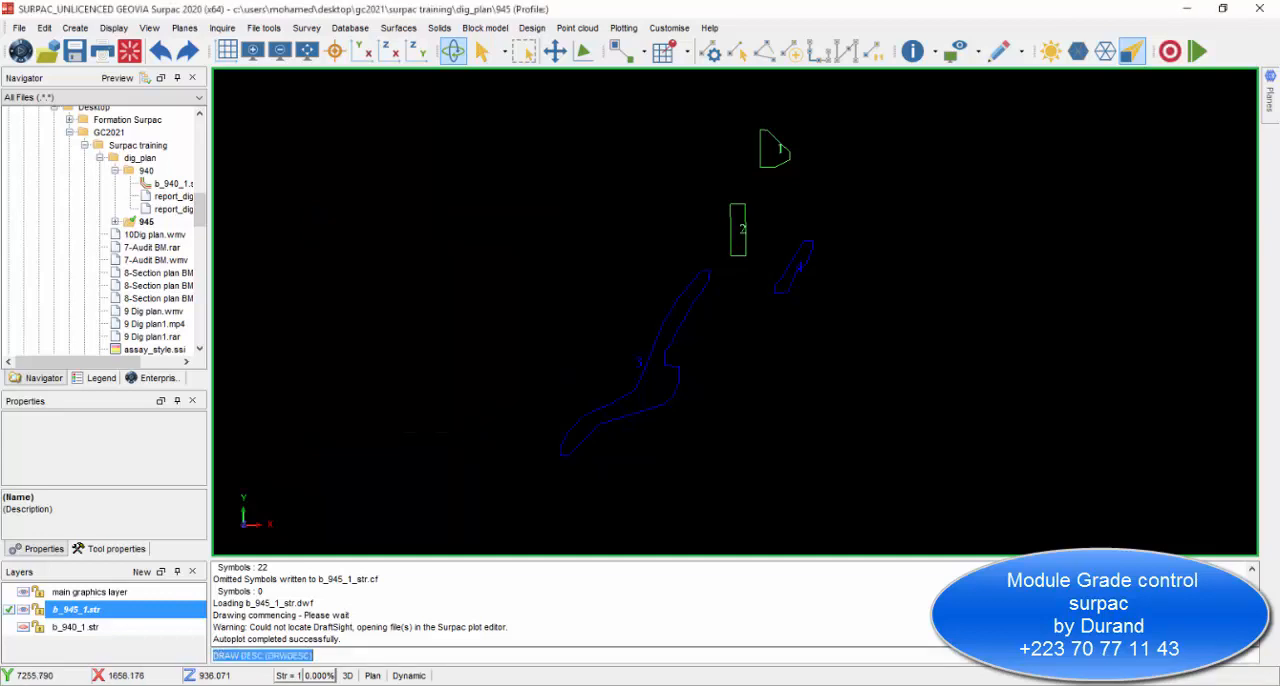
Run Autoplot again for b_945_1_str on an A3 sheet, locking the X/Y scale at 2500, and apply the presentation parameters.
scroll(700, 294, "up", 2)
scroll(732, 322, "down", 5)
scroll(852, 285, "up", 4)
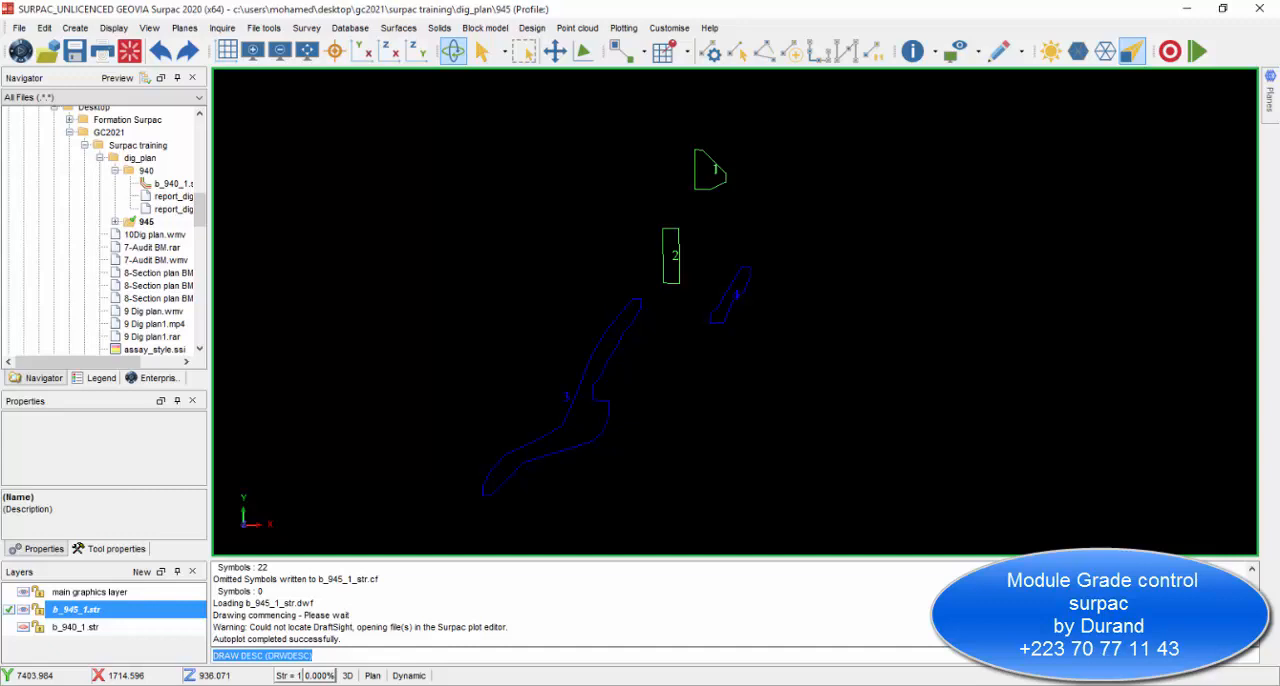
left_click(623, 27)
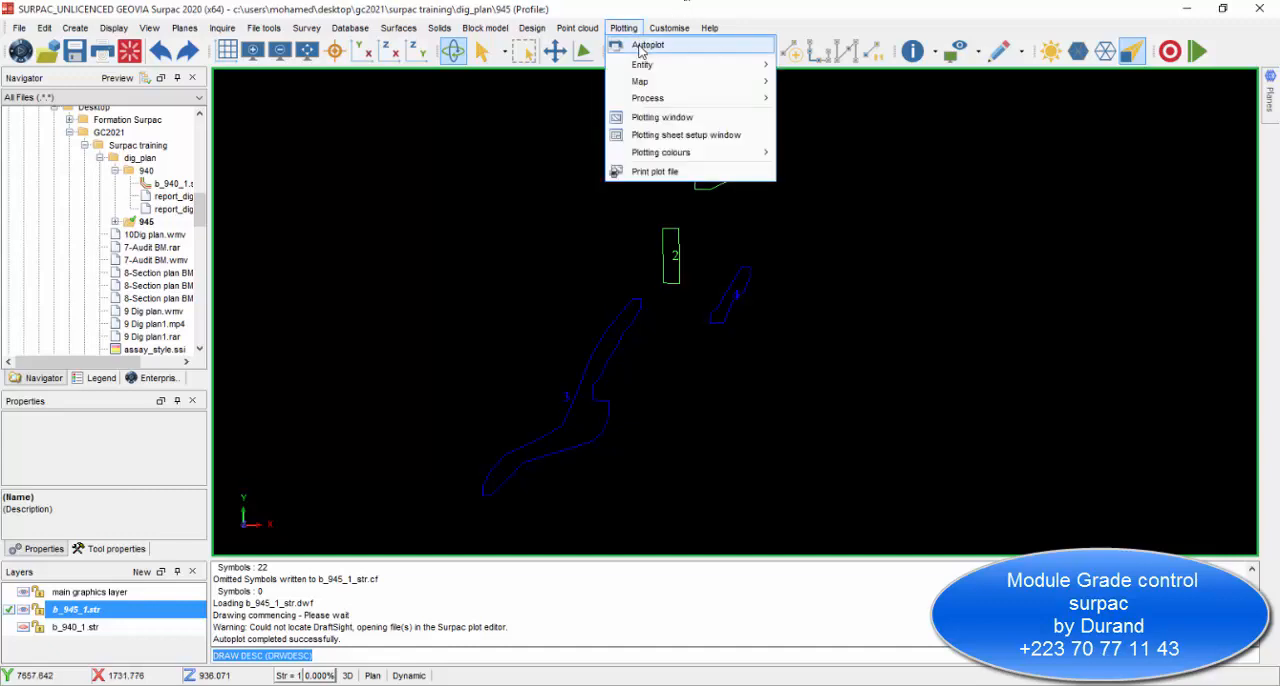
left_click(645, 45)
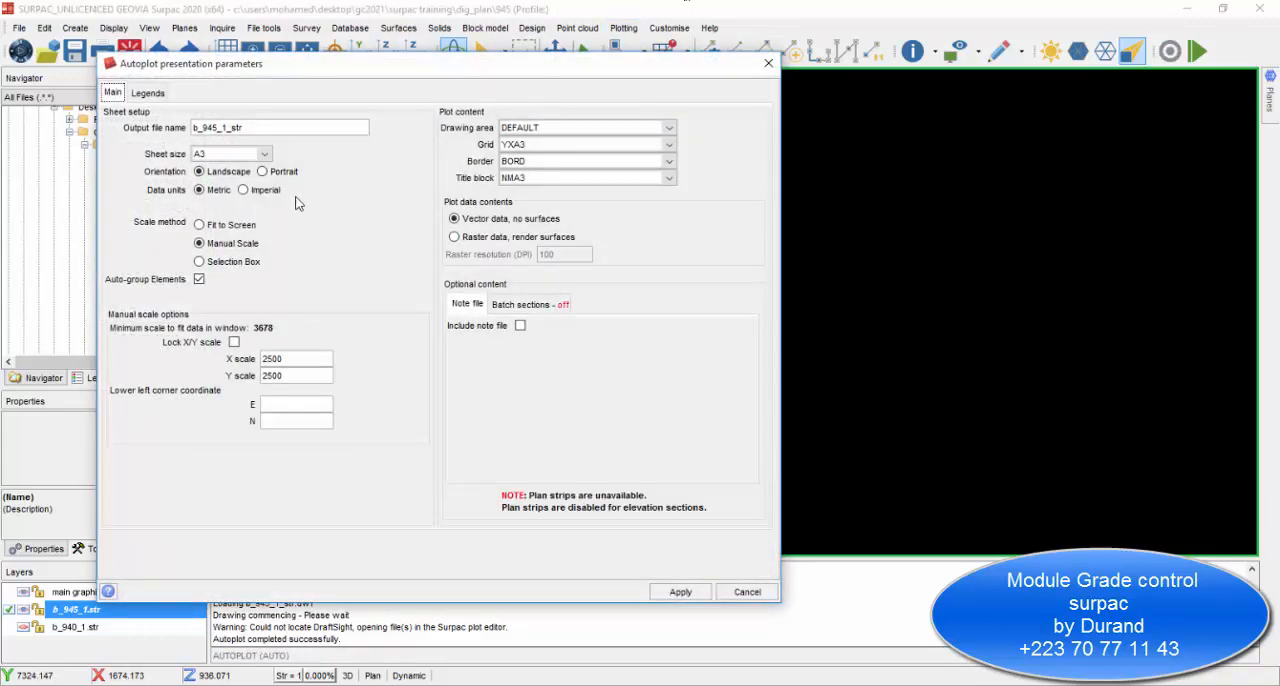
left_click(233, 344)
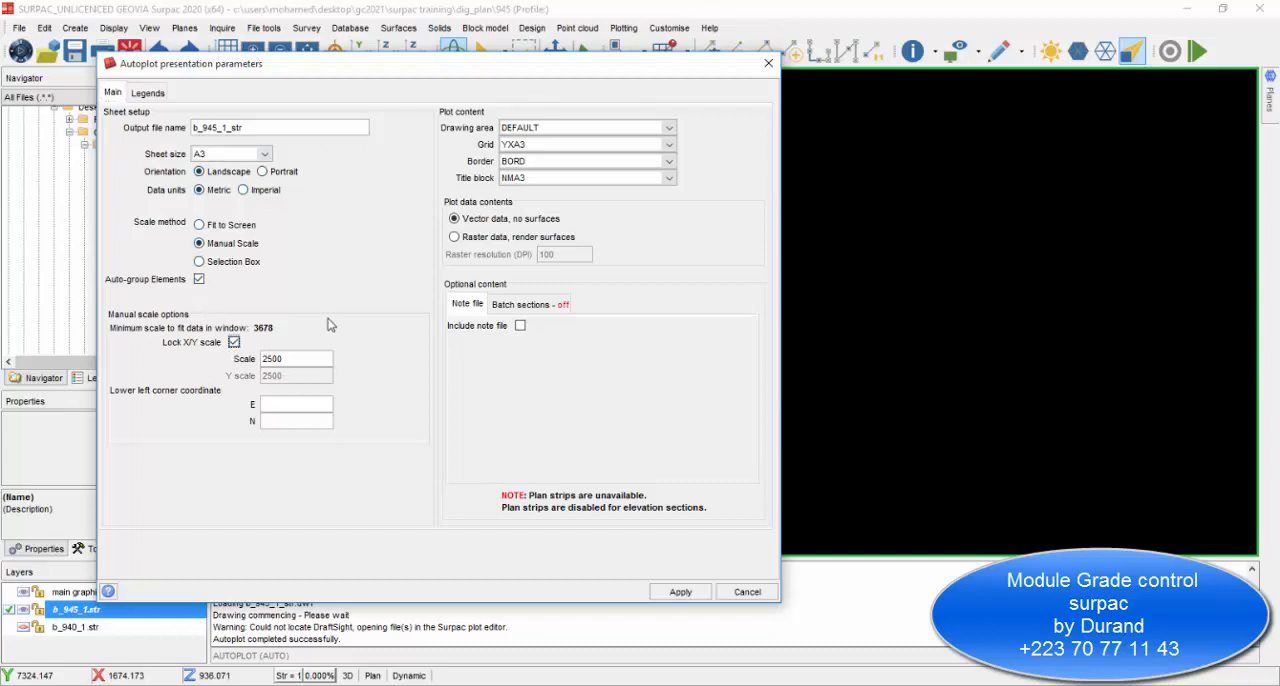
left_click(680, 591)
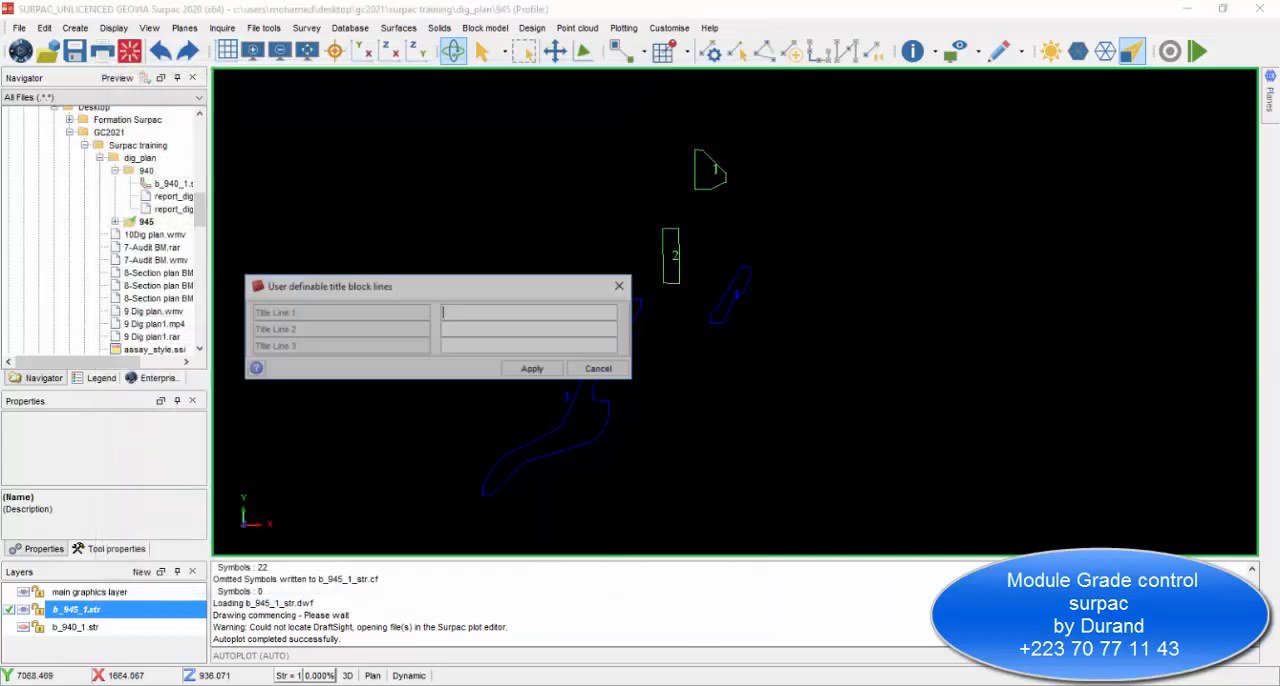
Reuse the previous title block lines MINE A, DIG PLAN and 945, and apply them.
right_click(492, 312)
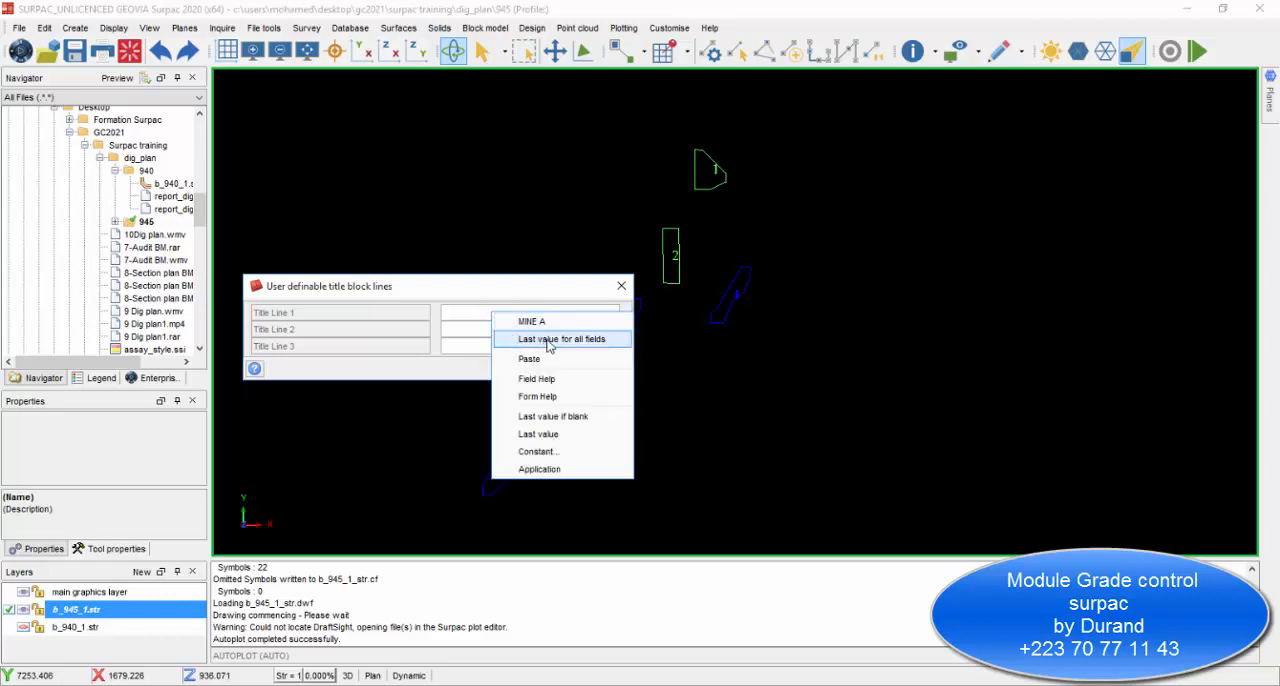
left_click(549, 340)
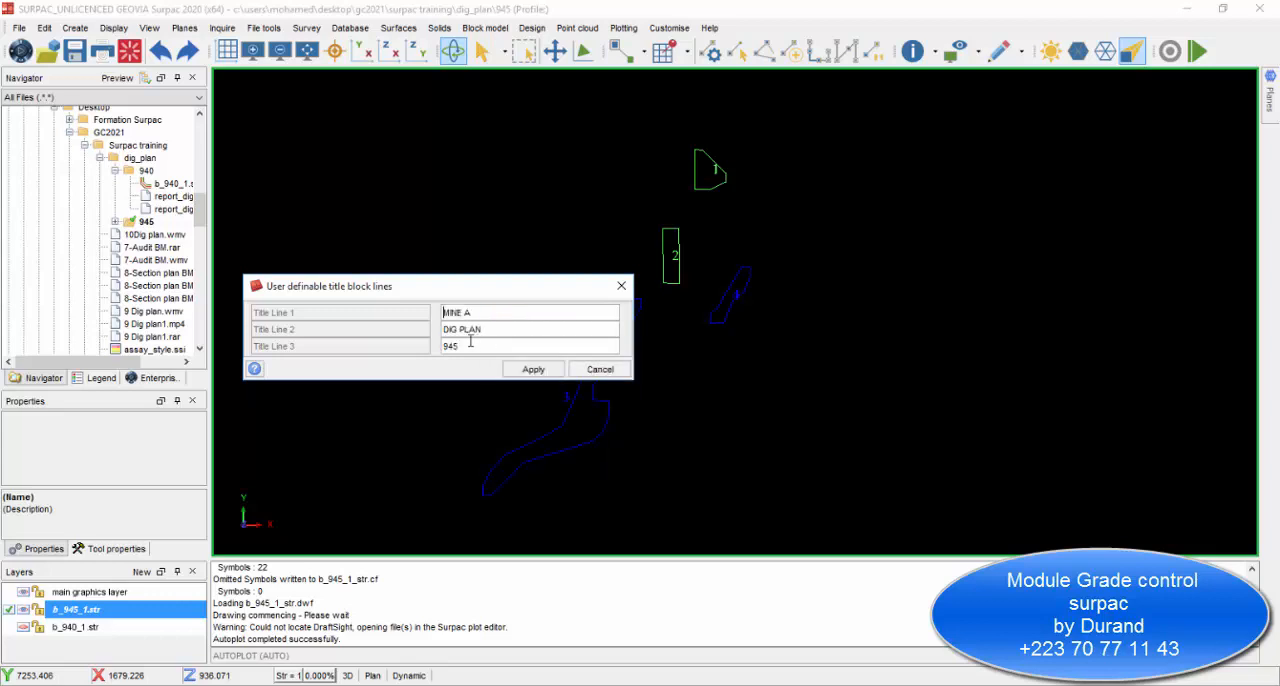
left_click(528, 369)
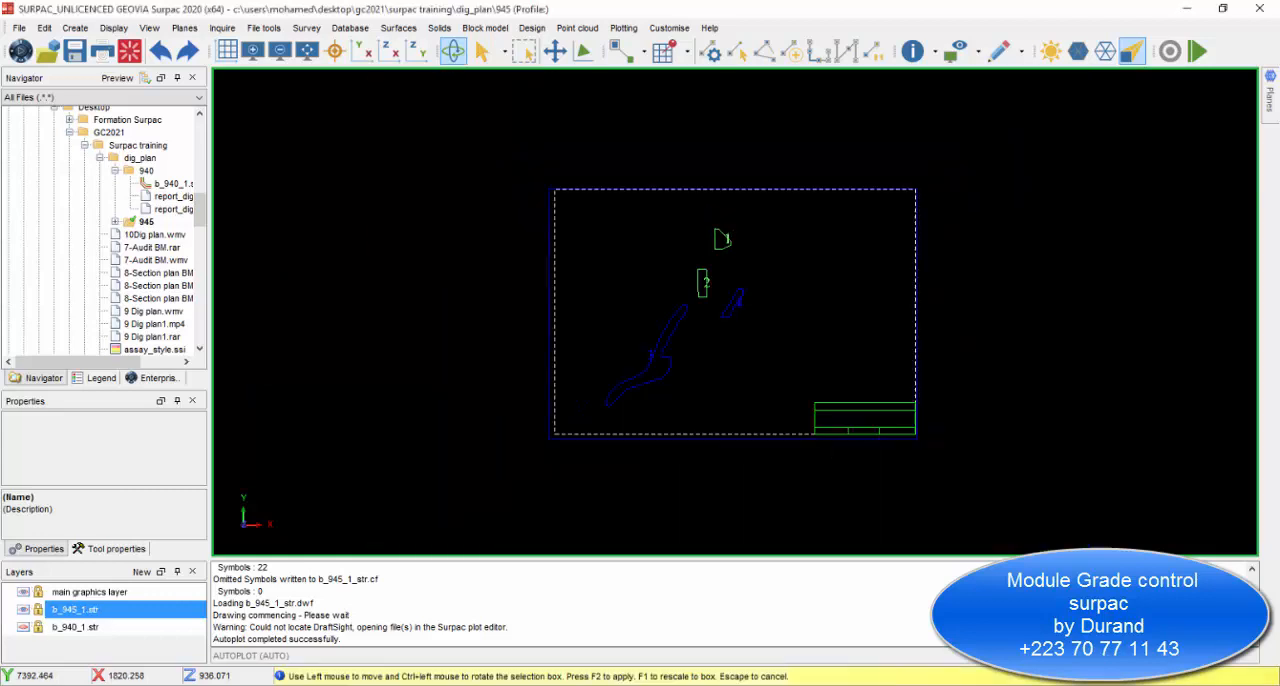
Position the plot frame so that it surrounds all four labelled blocks and accept the plot area.
left_click(594, 438)
left_click_drag(593, 439, 591, 434)
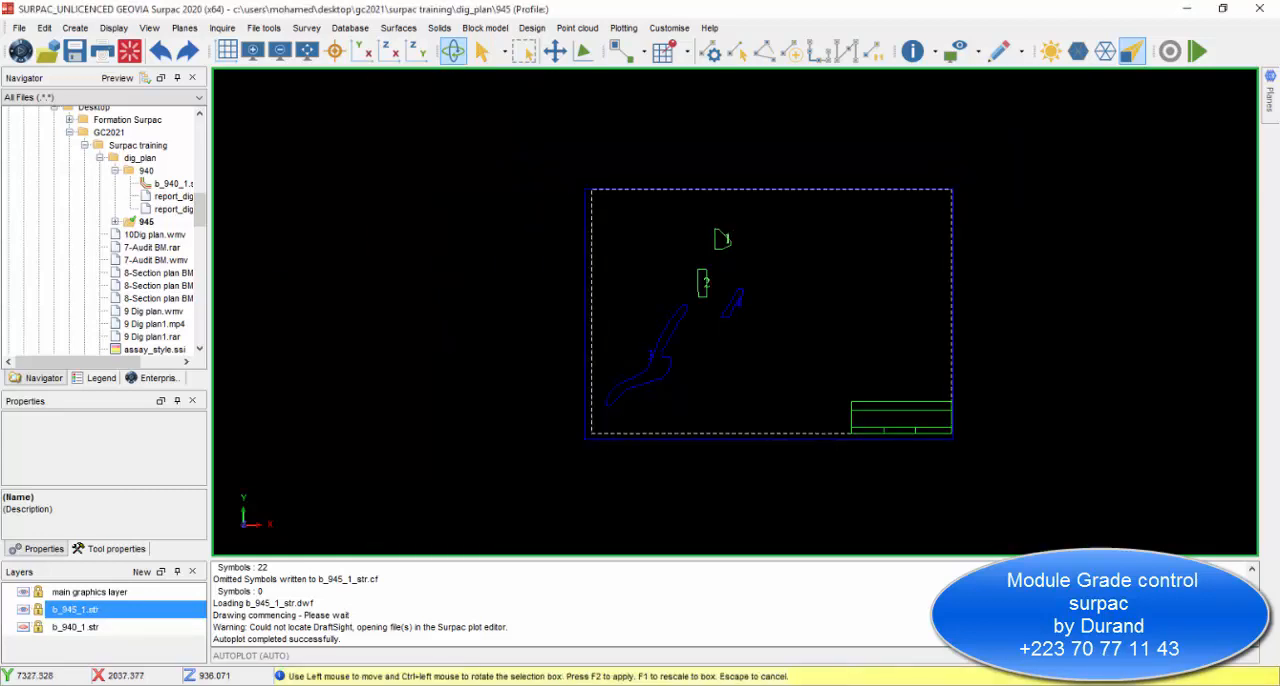
scroll(780, 321, "up", 3)
left_click_drag(1075, 516, 1076, 516)
scroll(666, 317, "down", 3)
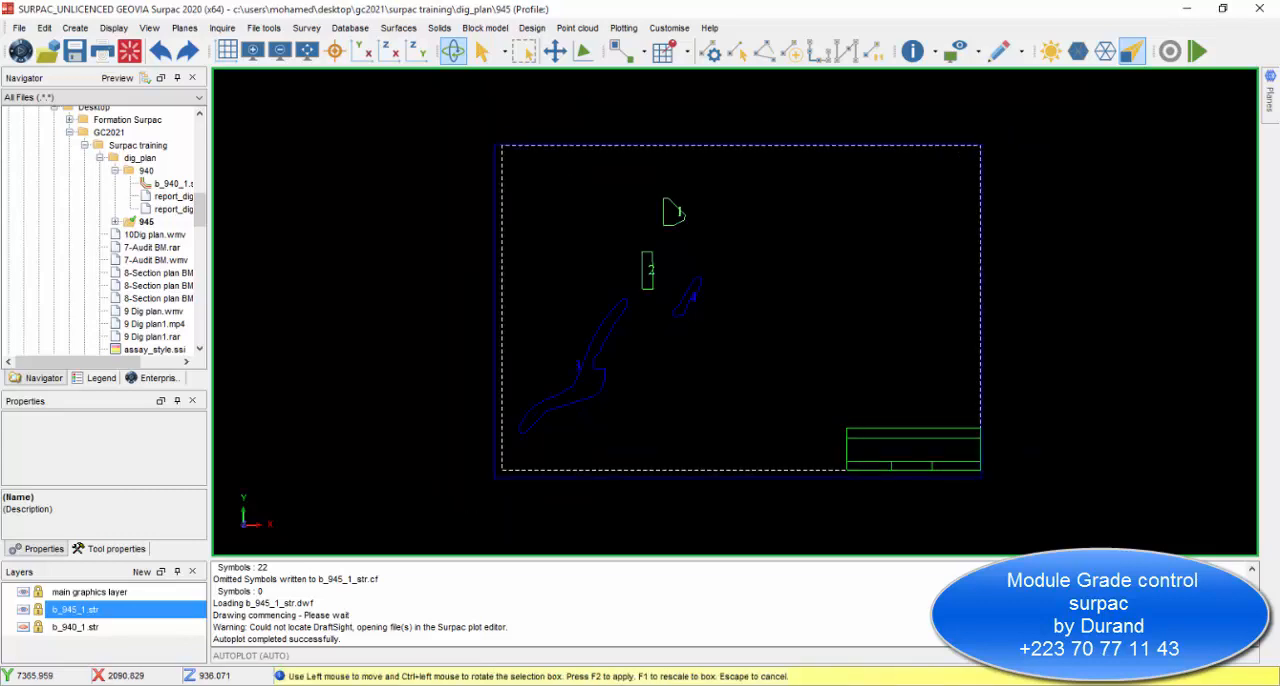
key("F2")
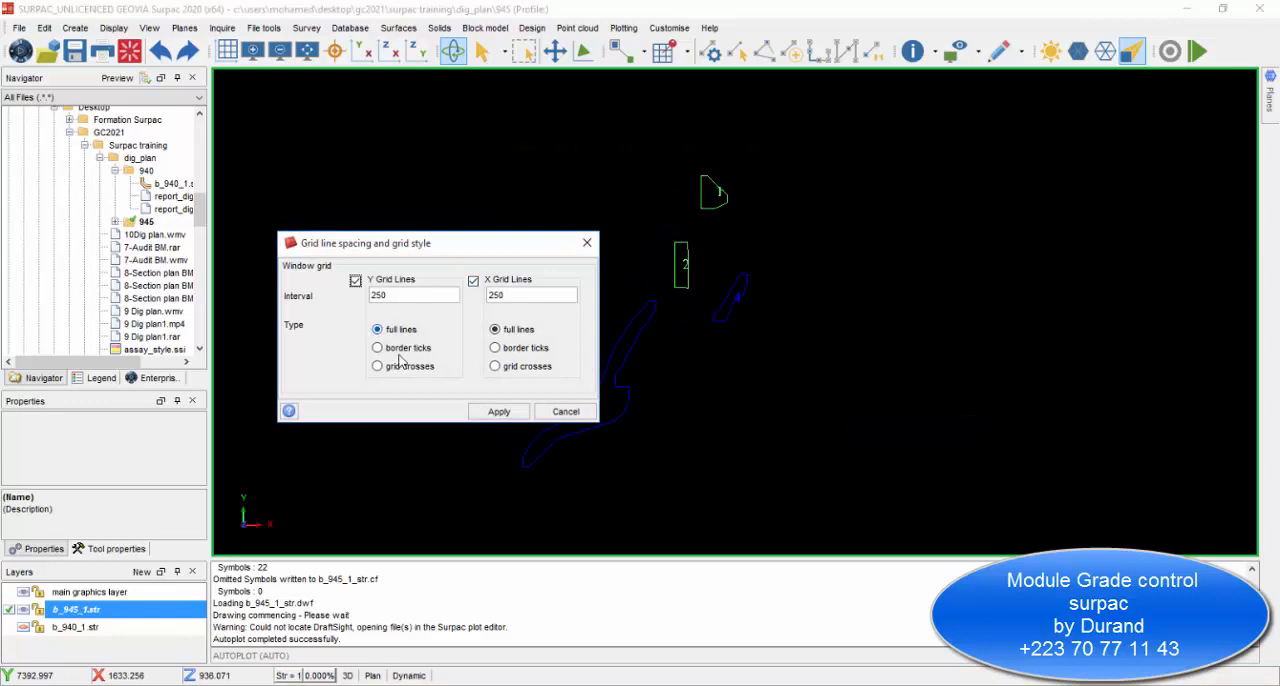
Change the Y and X grid lines to border ticks and generate the labelled plot.
left_click(404, 349)
left_click(519, 353)
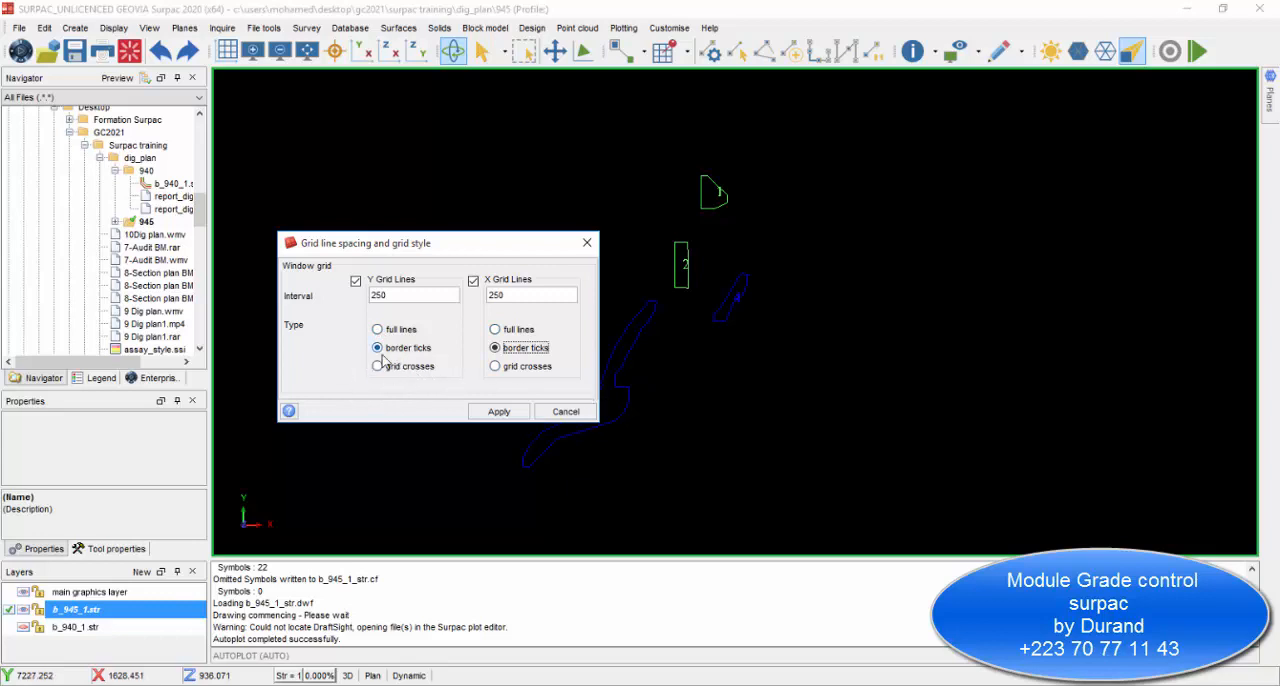
left_click(499, 411)
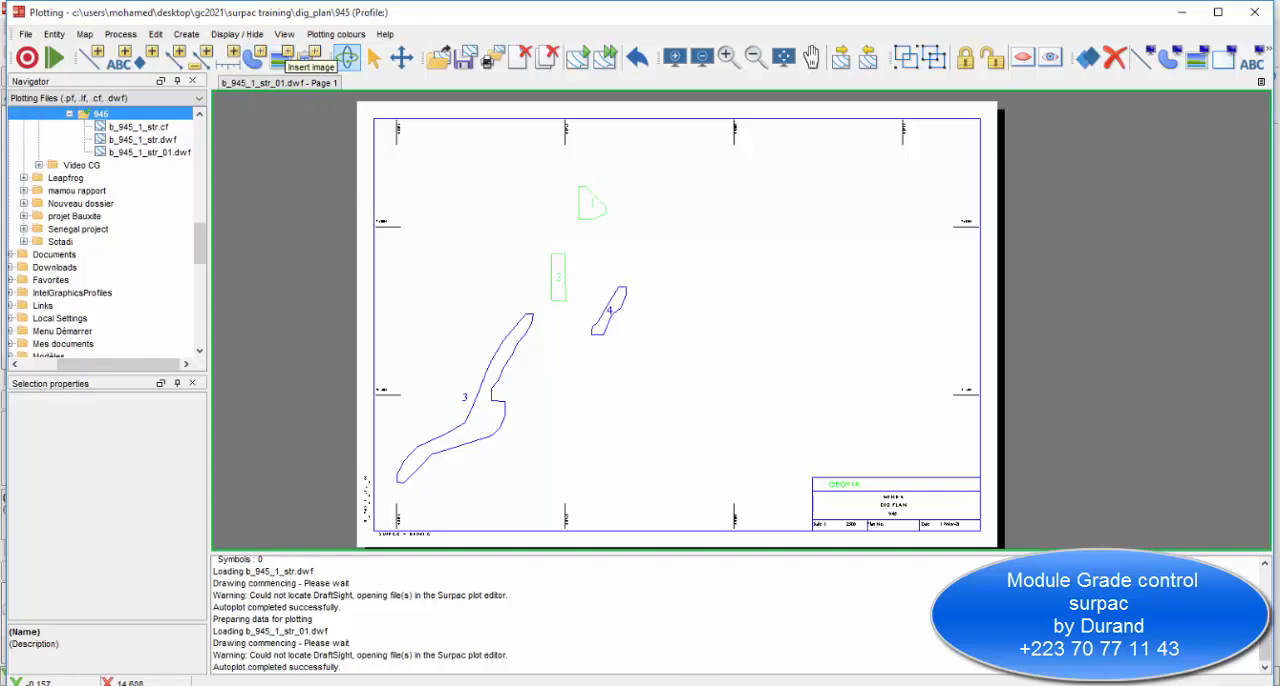
Switch to the report_bm_945_1 workbook in Excel and delete empty row 7 between the block table and the pivot table.
left_click(630, 640)
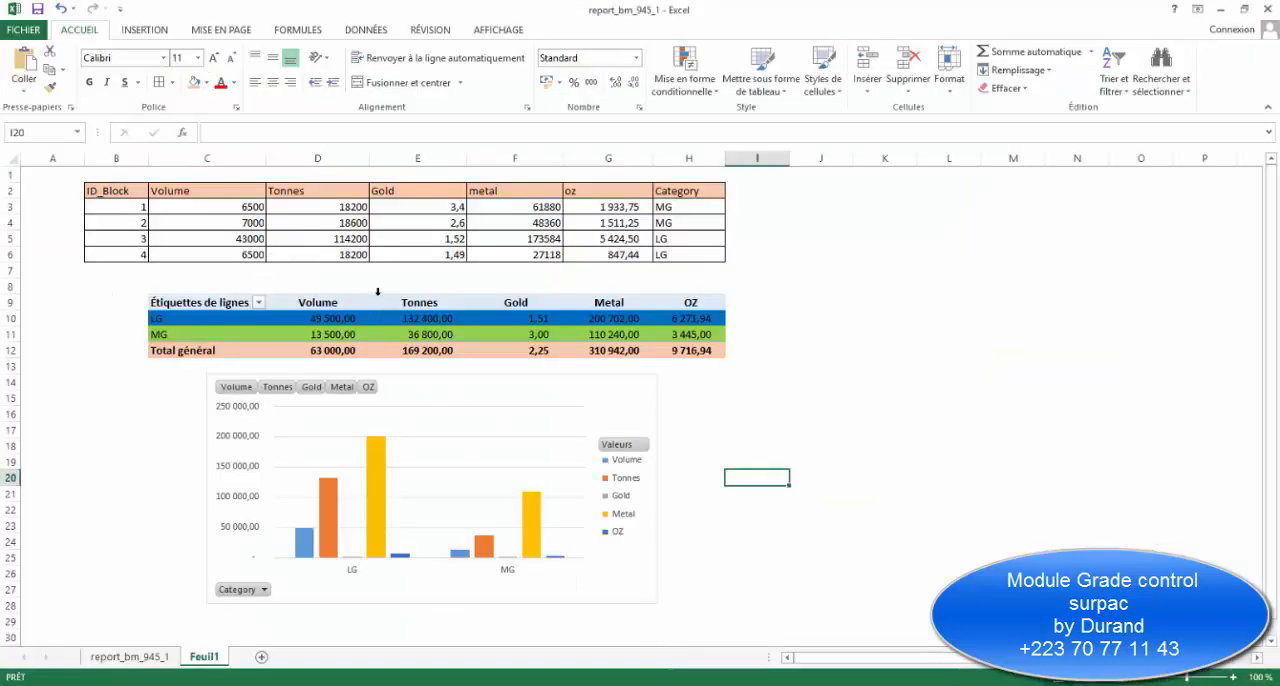
left_click(378, 292)
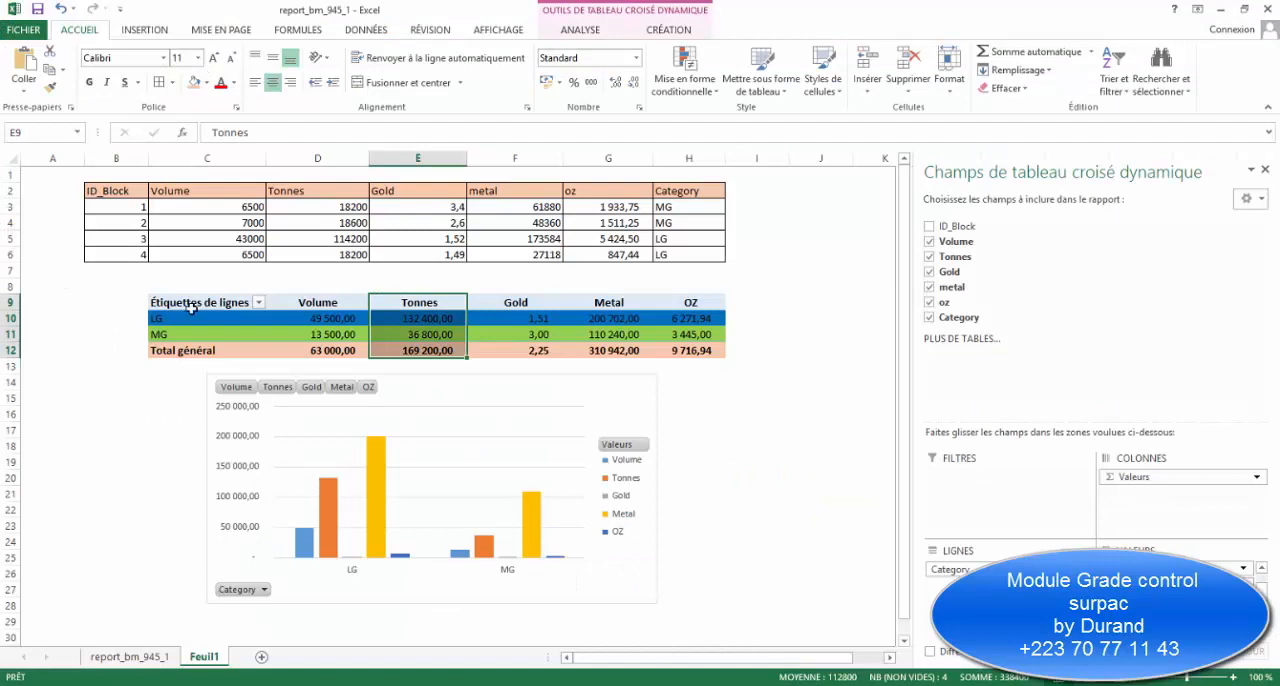
right_click(191, 308)
left_click(251, 400)
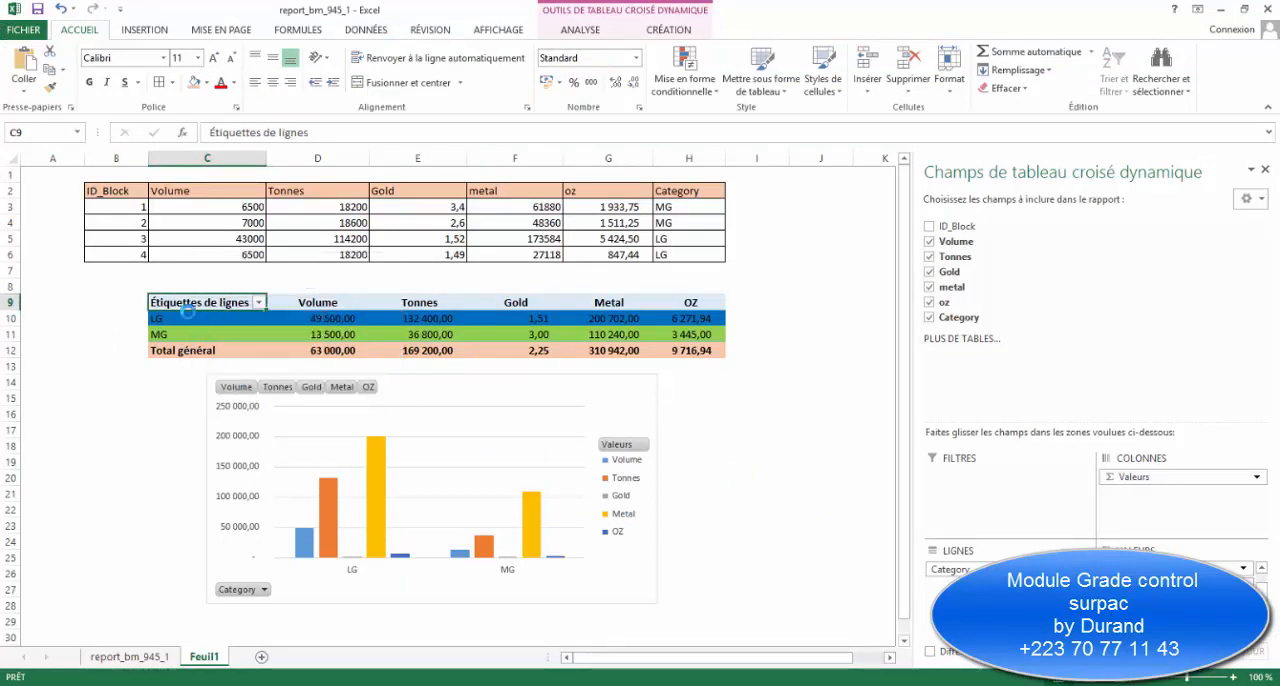
left_click(10, 270)
right_click(10, 270)
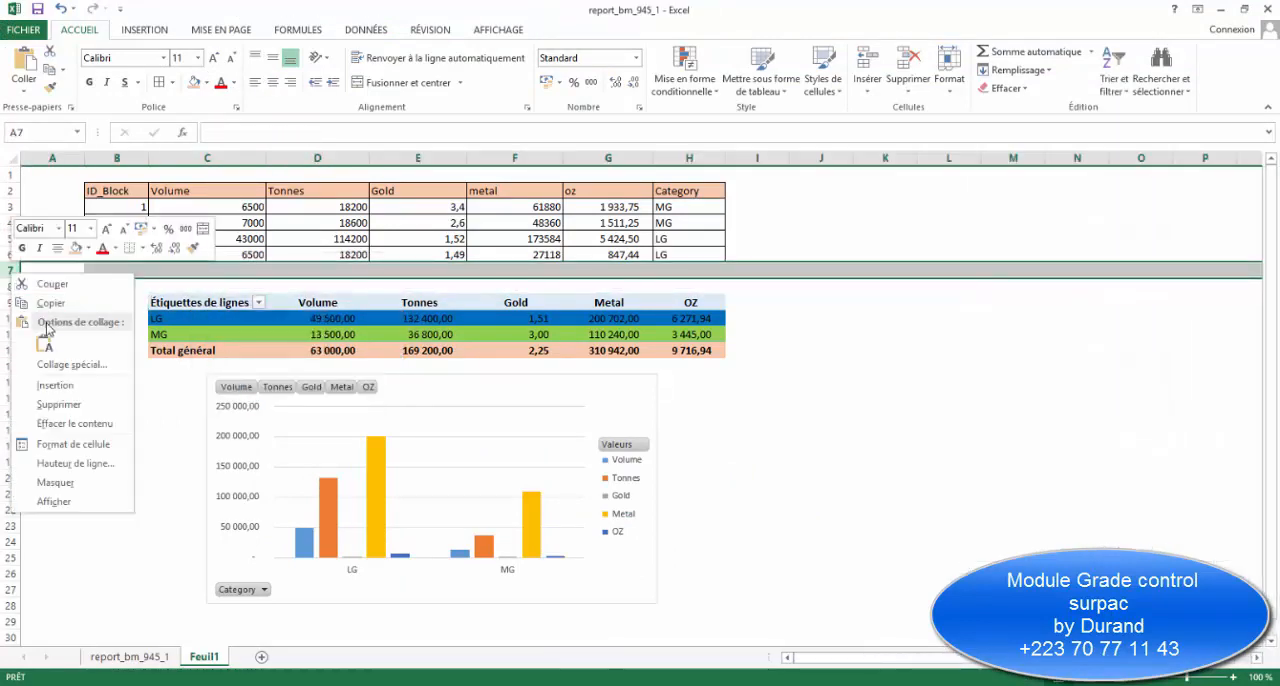
left_click(59, 404)
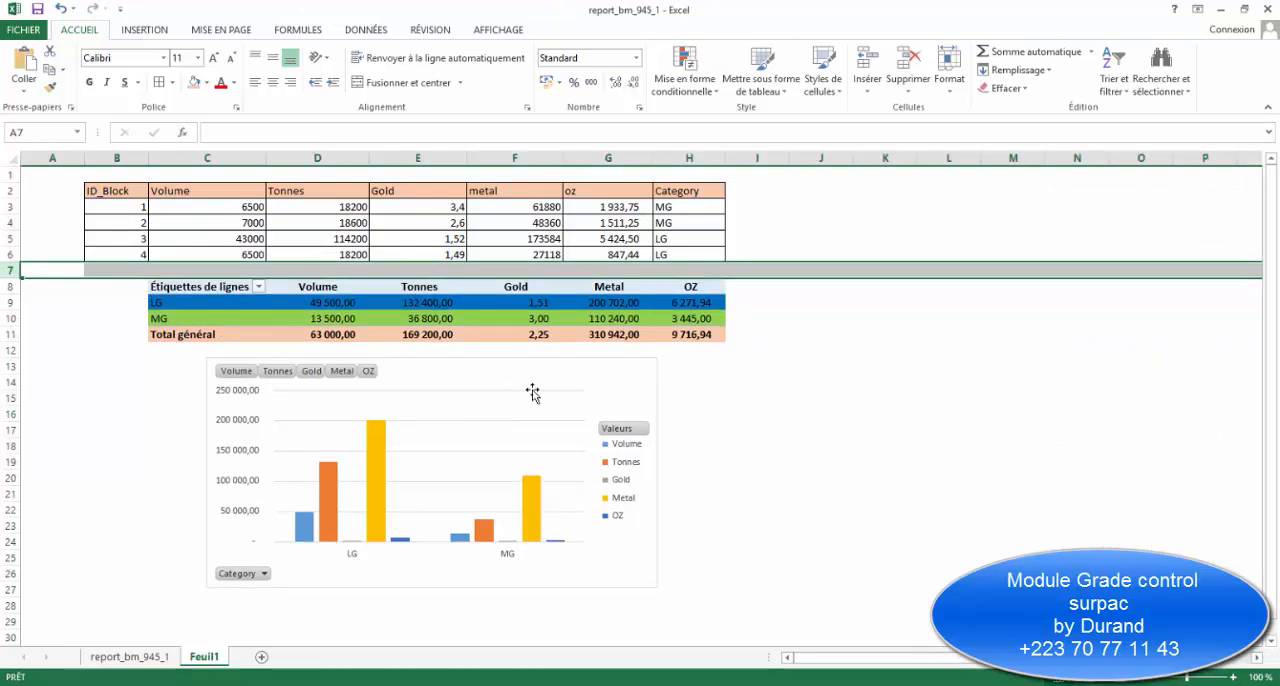
Capture a screen snip of the block table, pivot table and chart with the Snipping Tool (Outil Capture d'écran).
left_click(854, 409)
left_click(1013, 590)
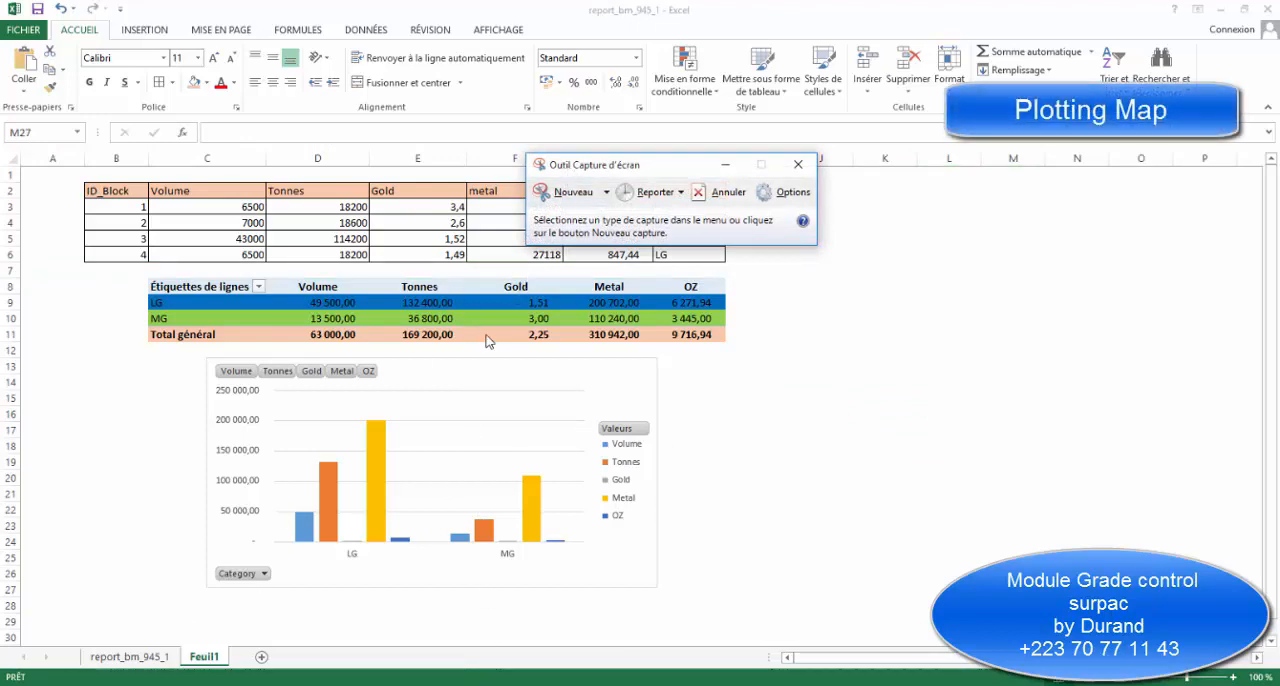
left_click(568, 192)
left_click_drag(70, 169, 750, 594)
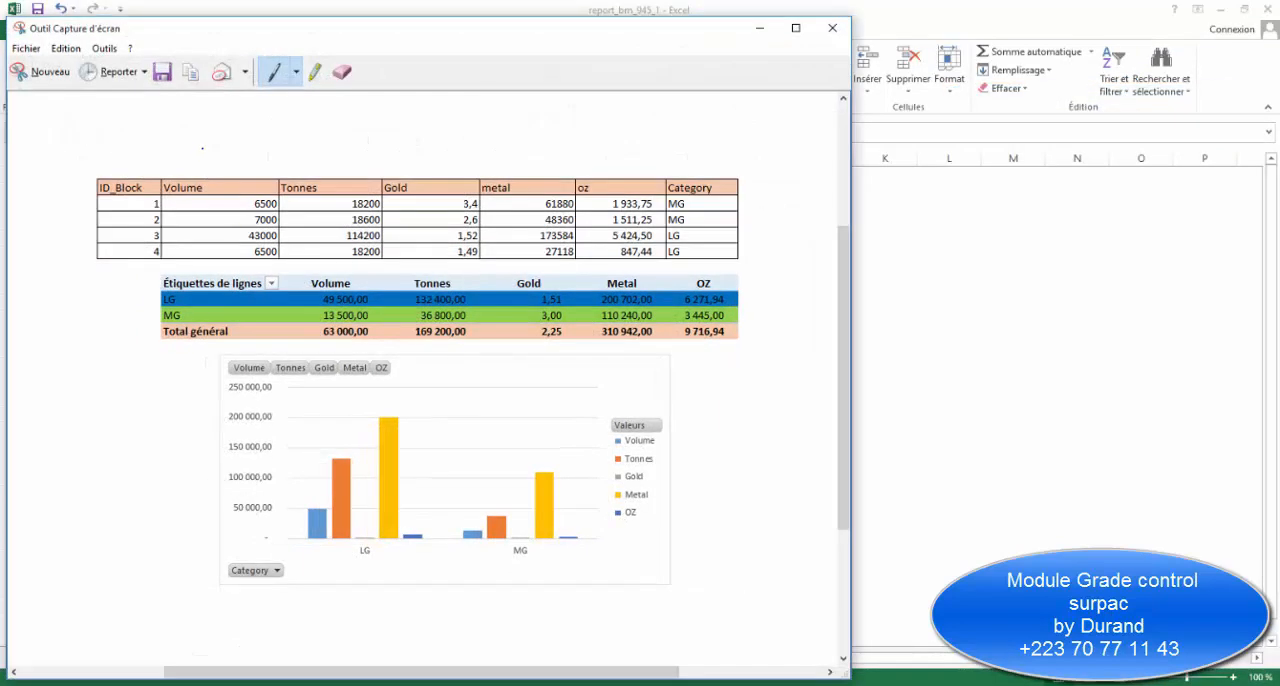
Save the snip as a PNG named 94 in the desktop folder GC2021\Video CG.
left_click(162, 72)
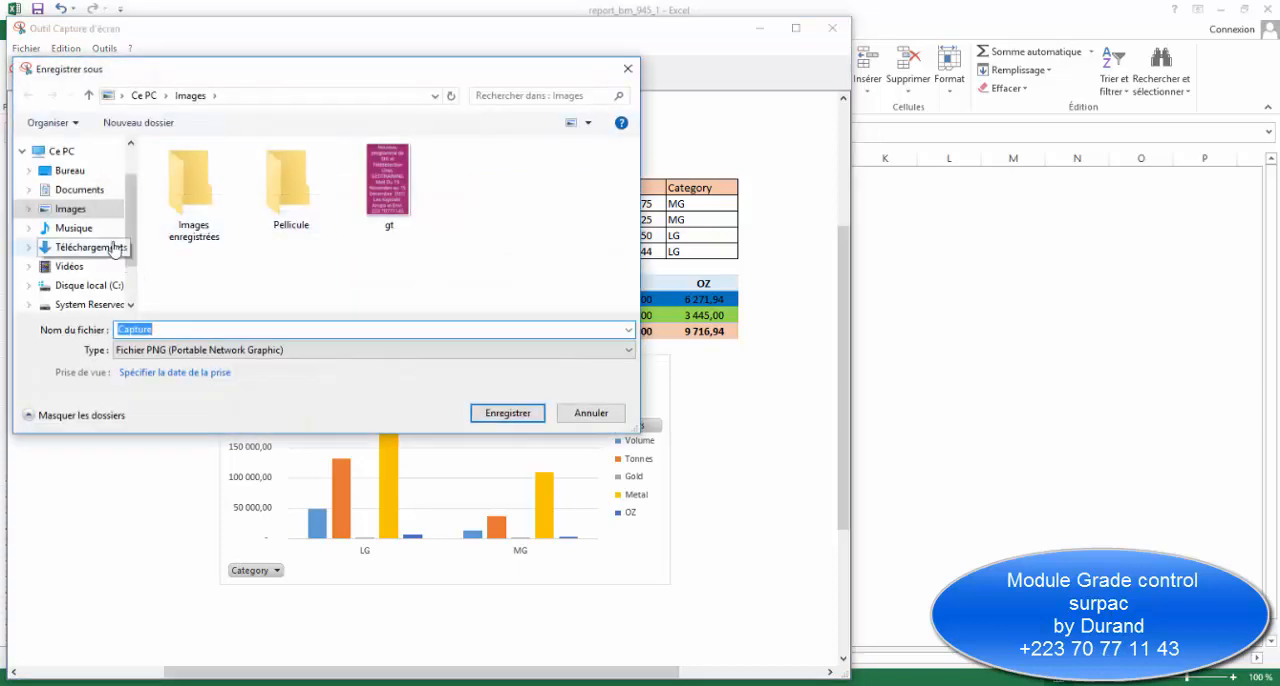
left_click(70, 170)
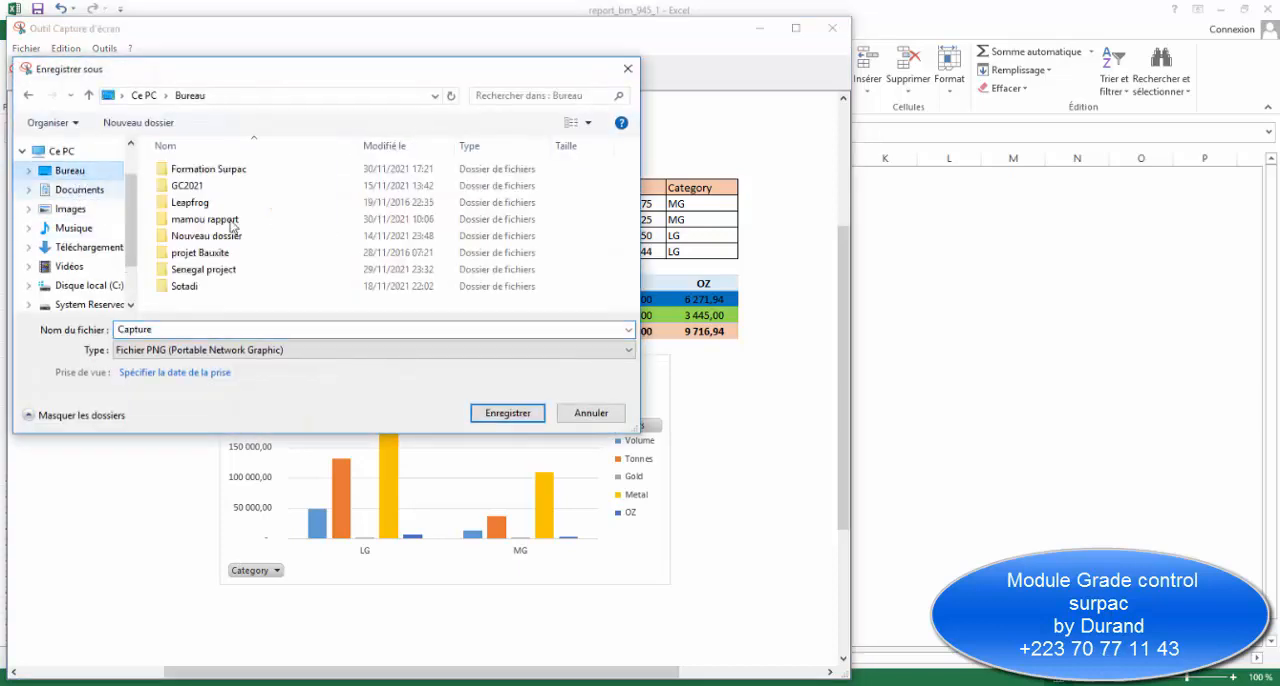
double_click(187, 186)
double_click(288, 188)
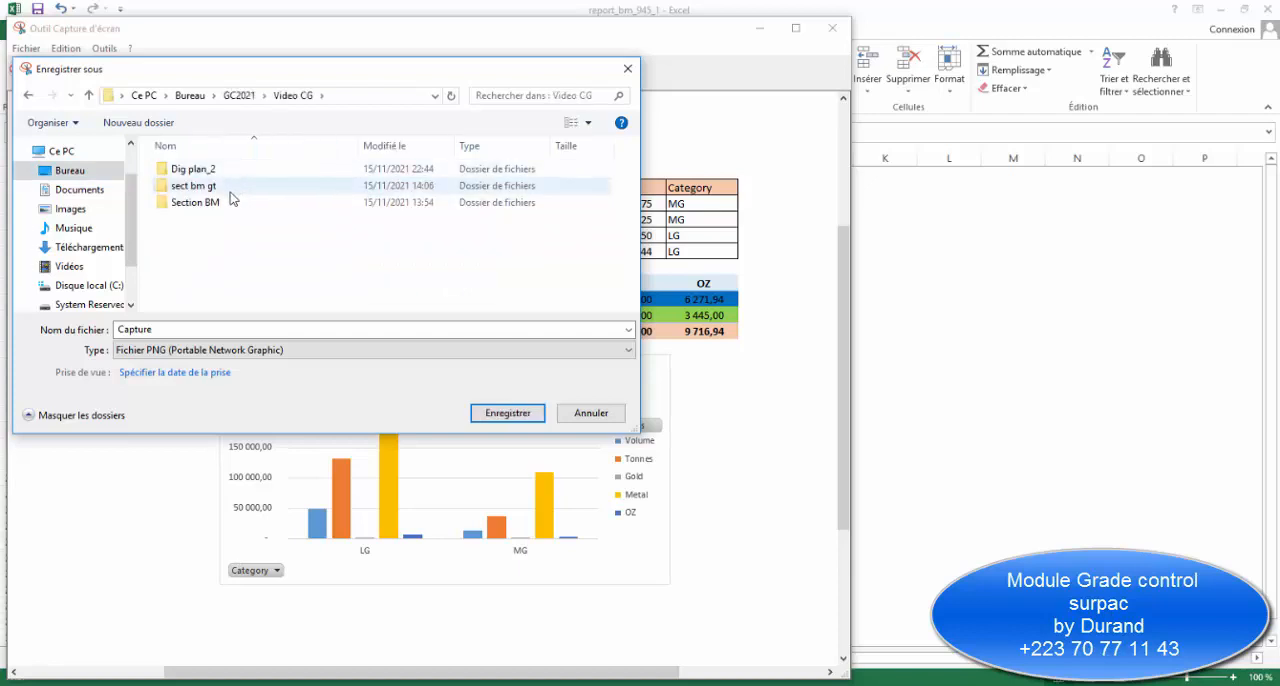
double_click(211, 330)
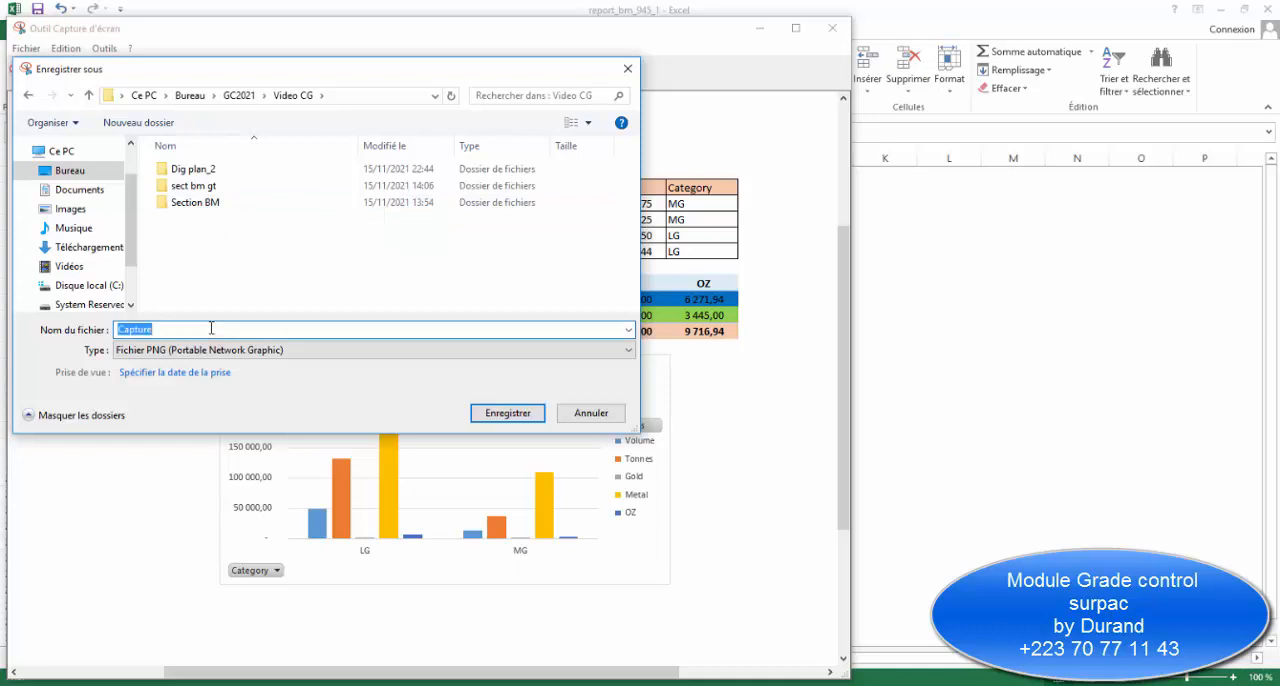
type("945")
left_click(507, 413)
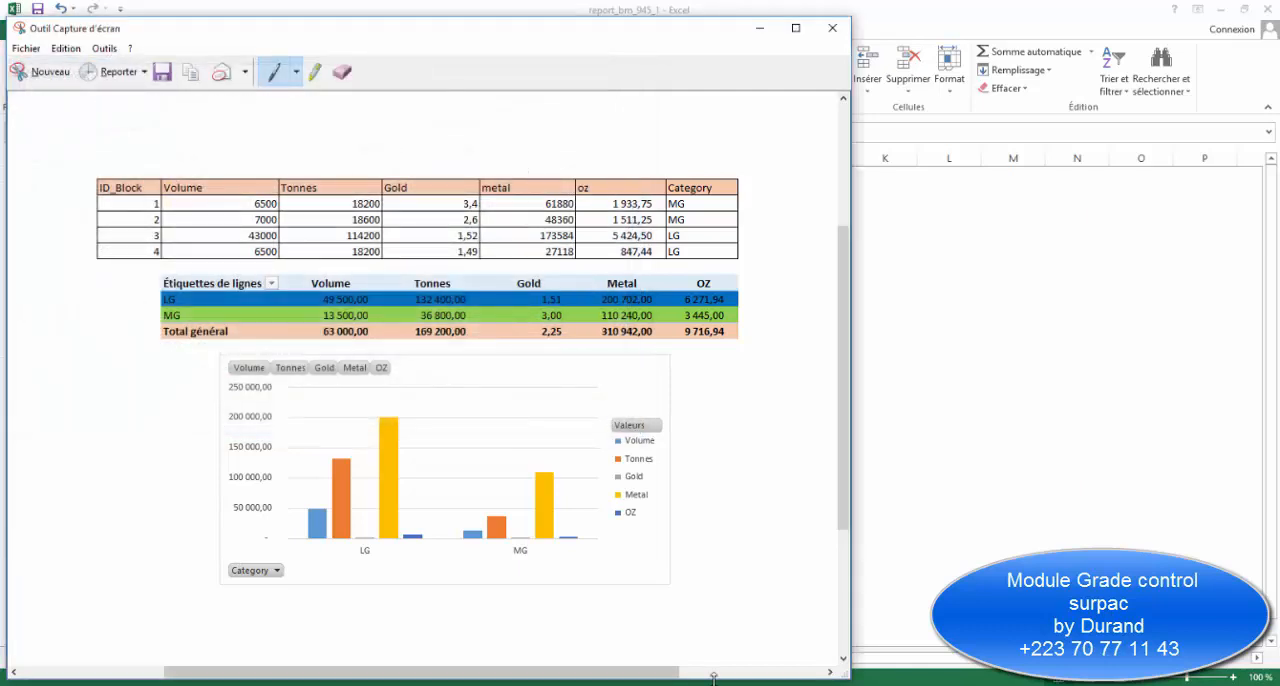
Return to the Surpac Plotting window and define an image window in the blank area beside the ore blocks.
mouse_move(730, 680)
left_click(830, 590)
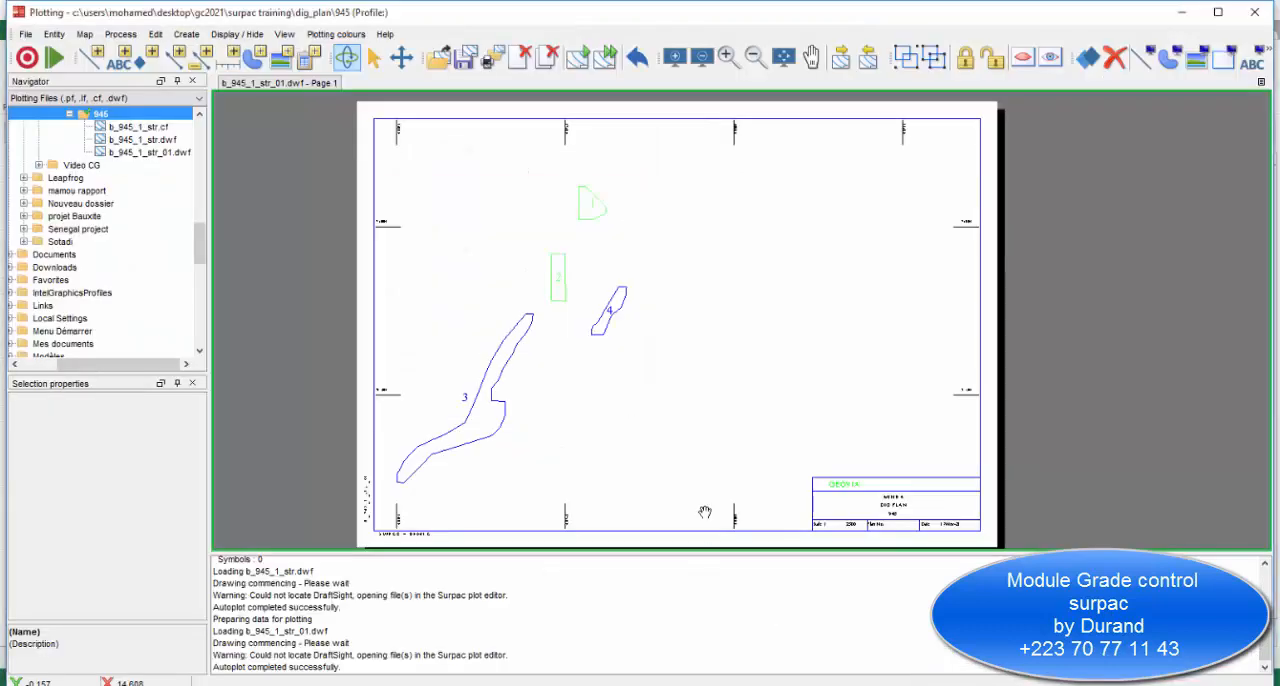
left_click(283, 57)
left_click_drag(791, 269, 935, 407)
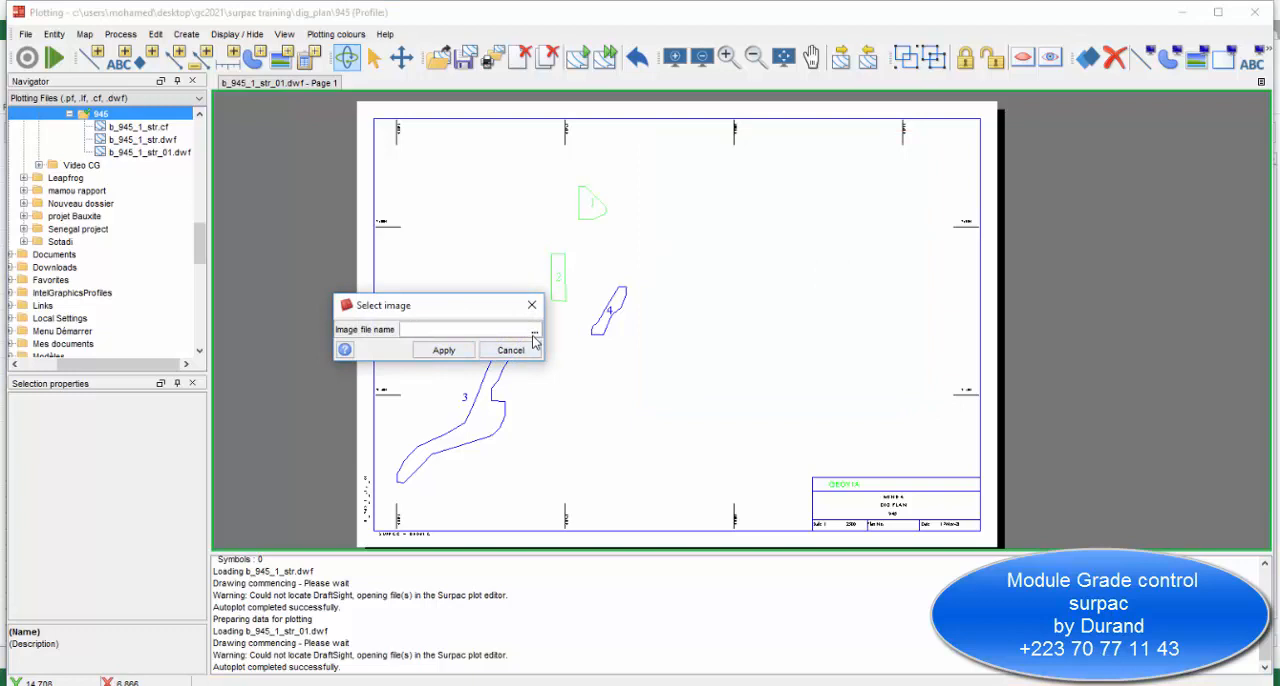
Browse for the image file, going up from the 945 folder to the Desktop folder.
left_click(534, 333)
left_click(516, 251)
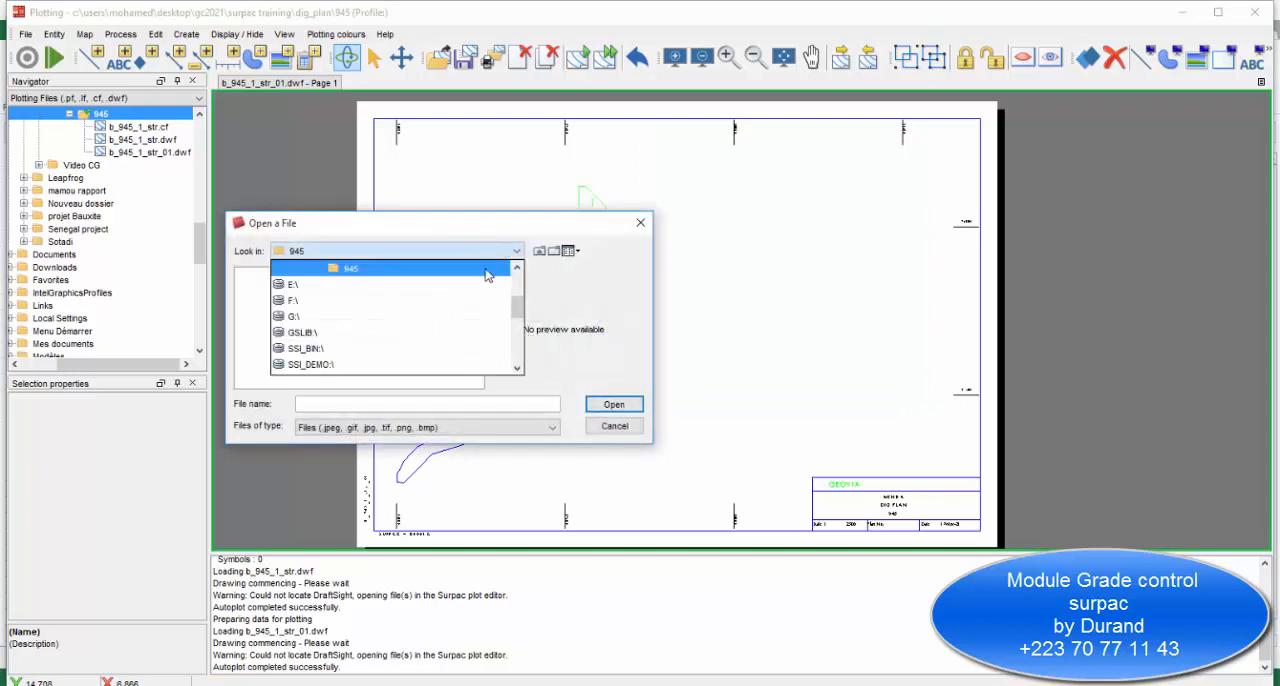
left_click(538, 253)
left_click(538, 253)
left_click(538, 254)
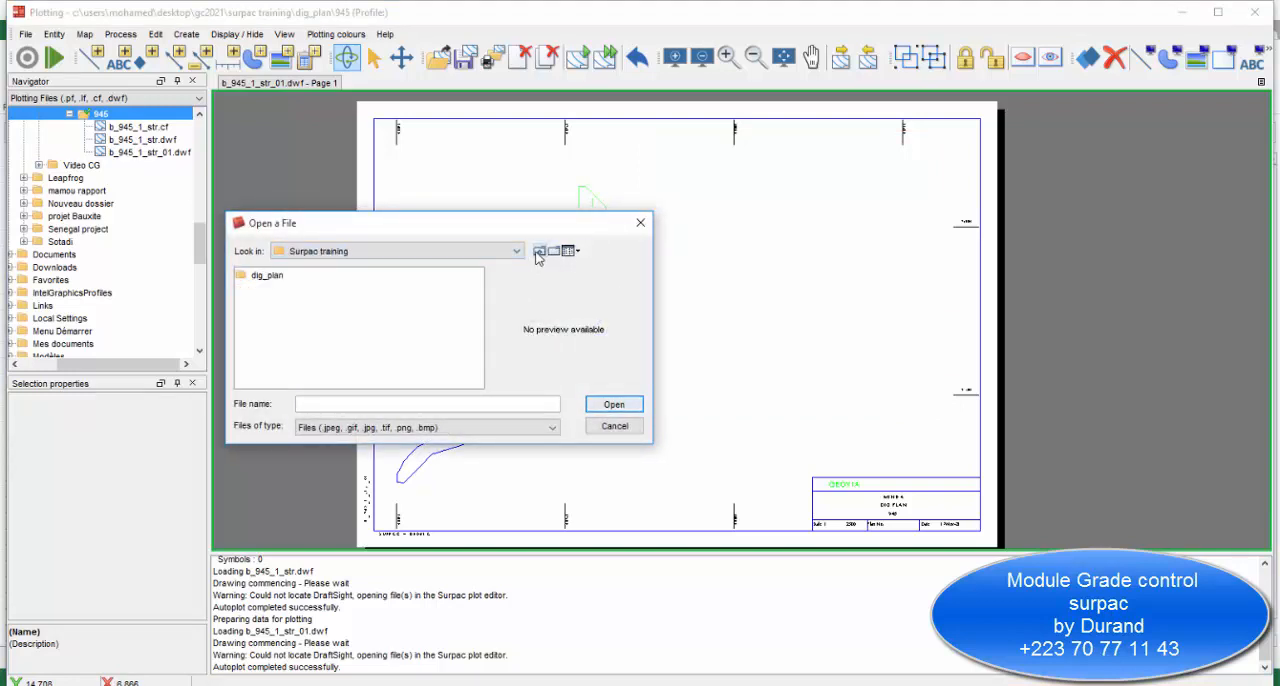
left_click(538, 253)
left_click(538, 253)
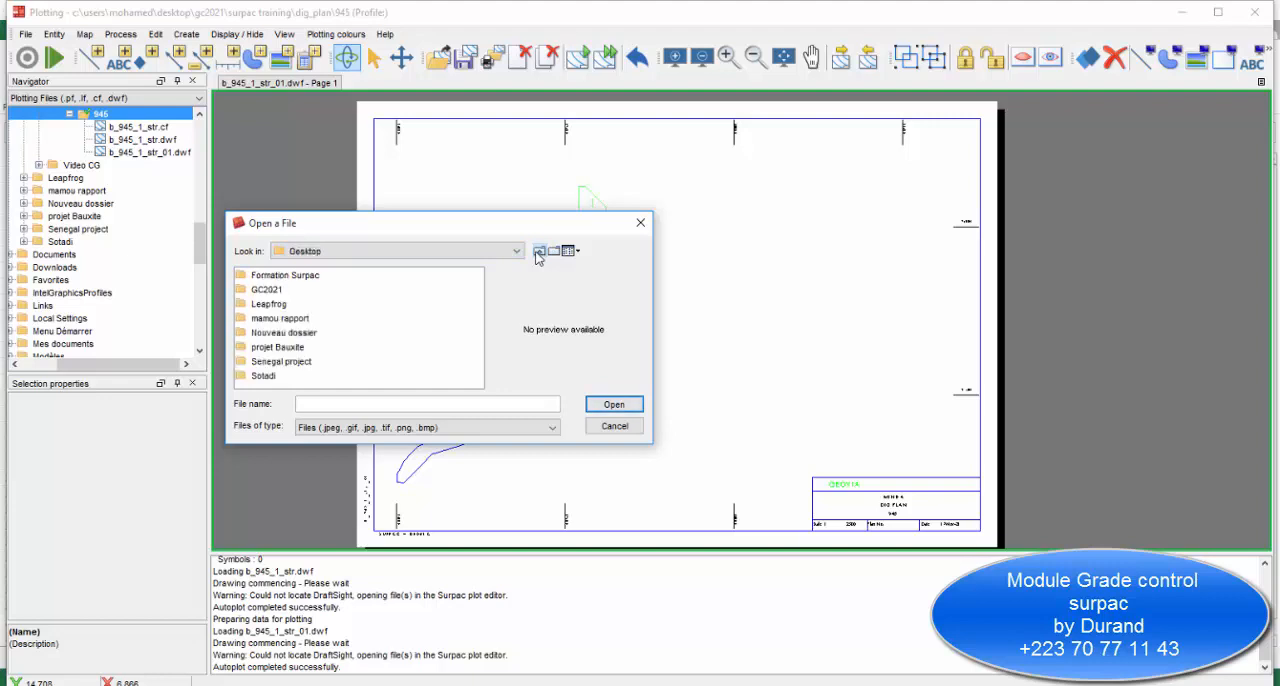
Insert the image 945.PNG from the GC2021\Video CG folder into the plot.
double_click(279, 290)
double_click(272, 275)
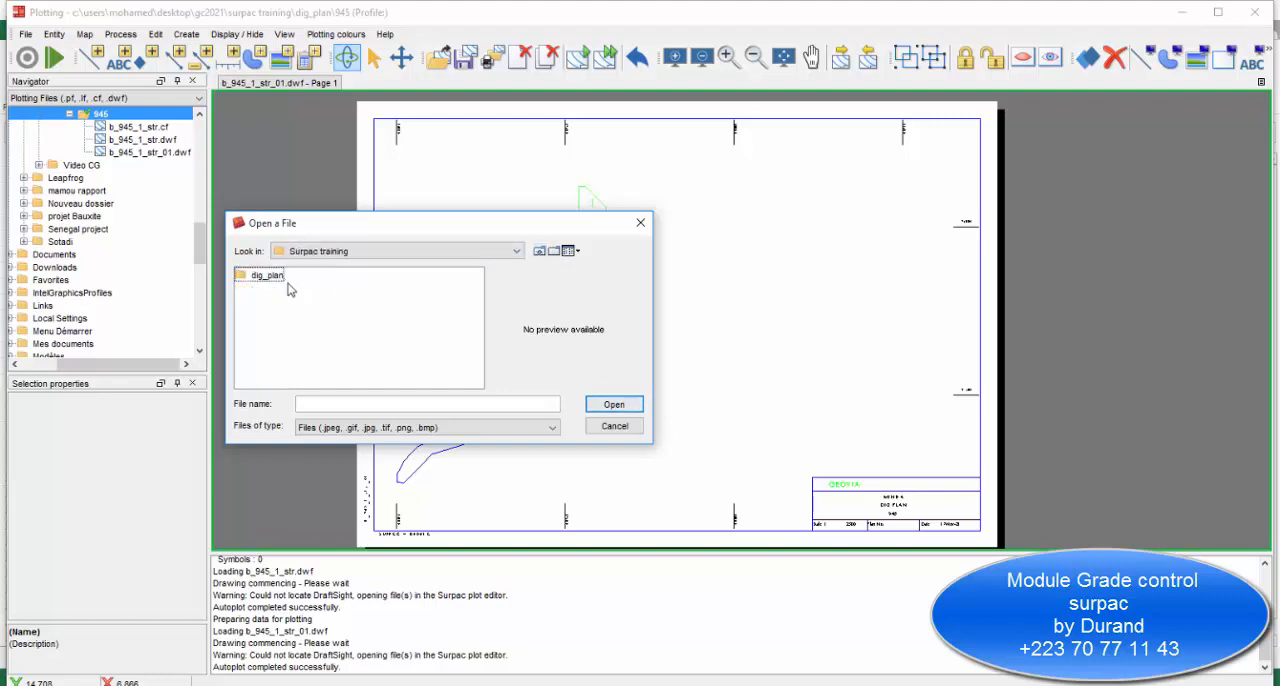
left_click(541, 252)
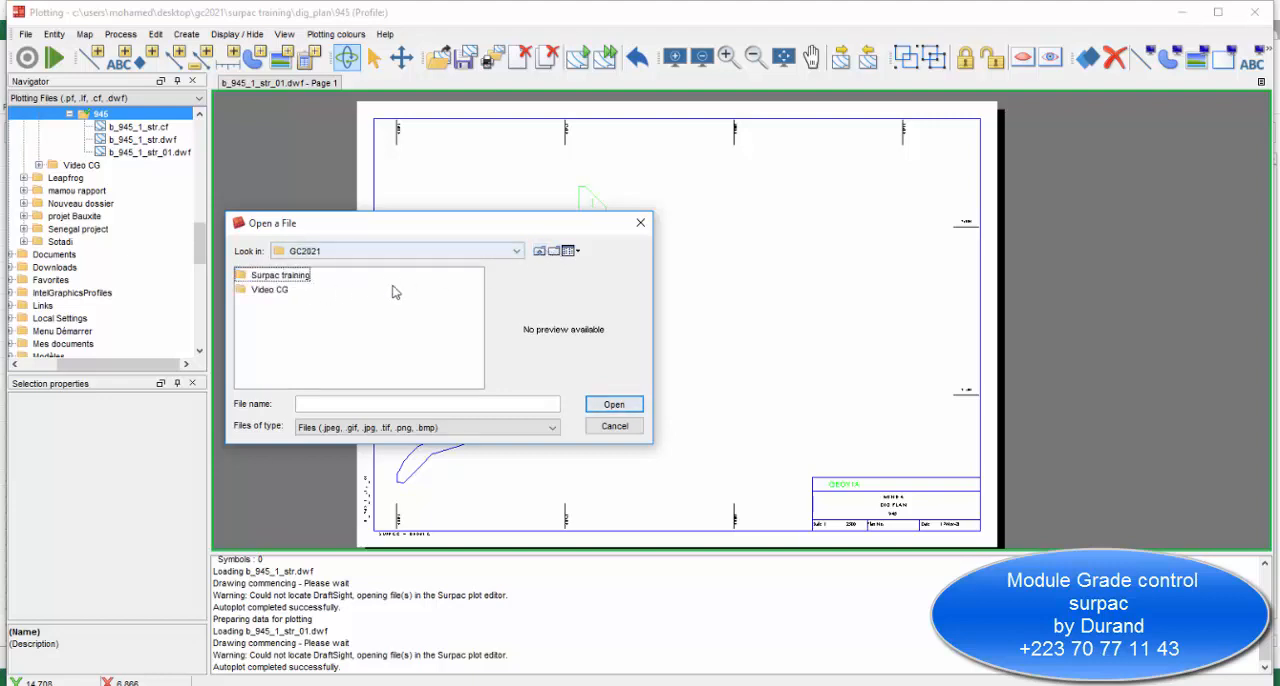
double_click(300, 291)
left_click(275, 318)
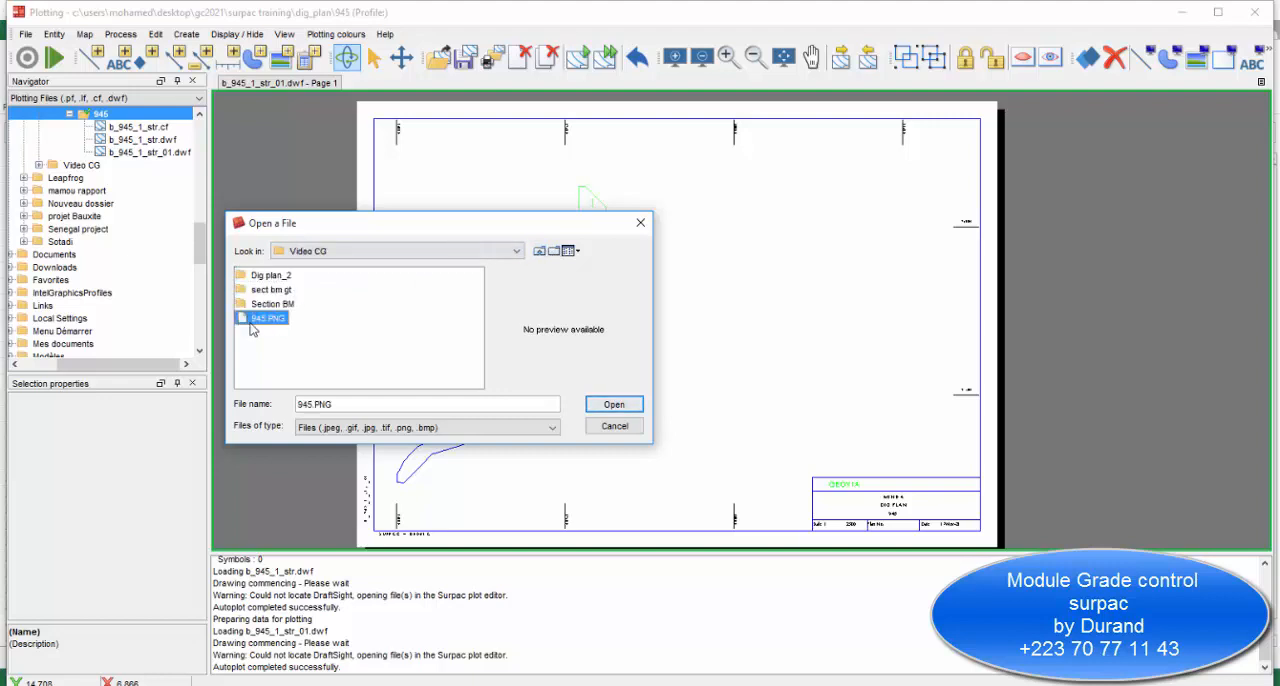
left_click(614, 404)
left_click(455, 350)
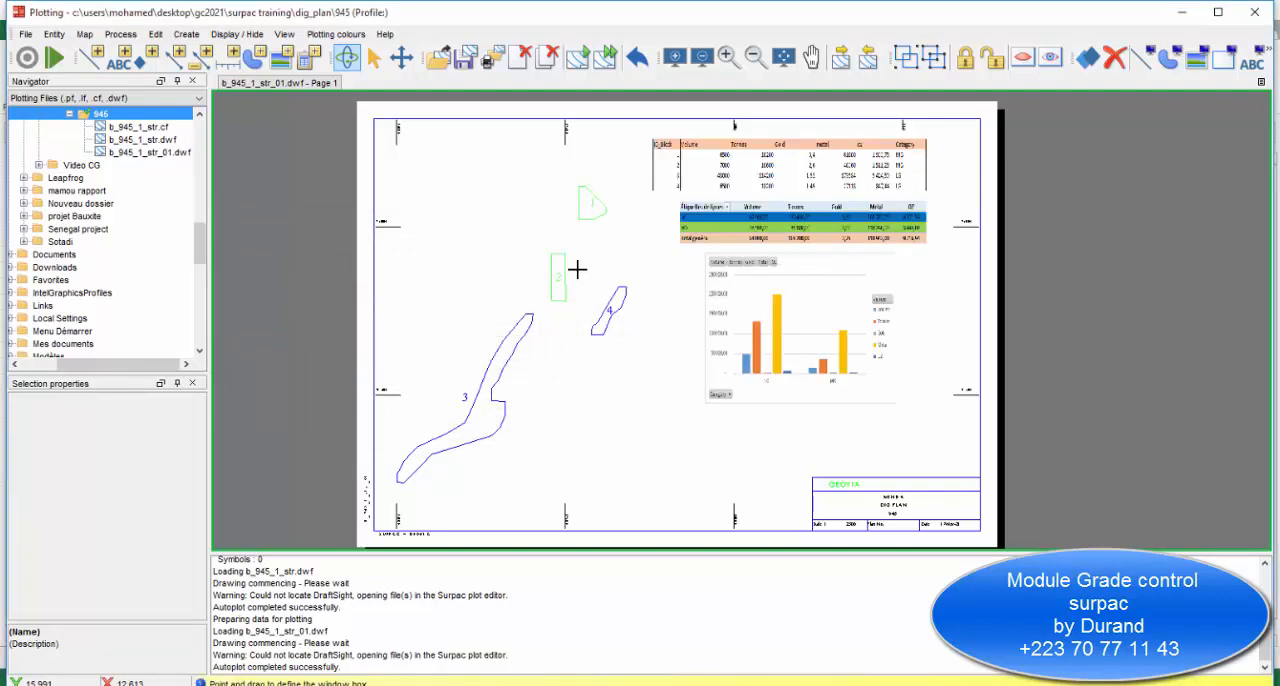
key("Escape")
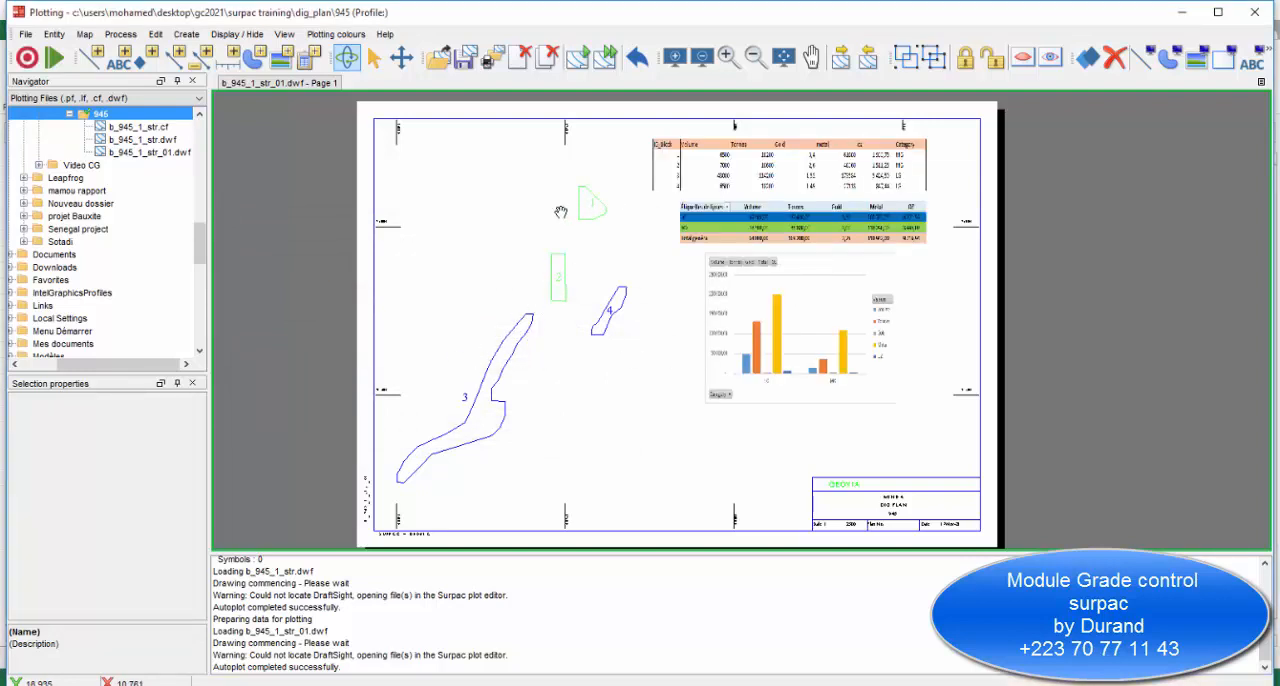
Reposition the block report image in the upper-right area of the map, inside the plot border.
left_click(401, 58)
left_click(777, 251)
left_click_drag(777, 251, 823, 237)
scroll(785, 229, "up", 3)
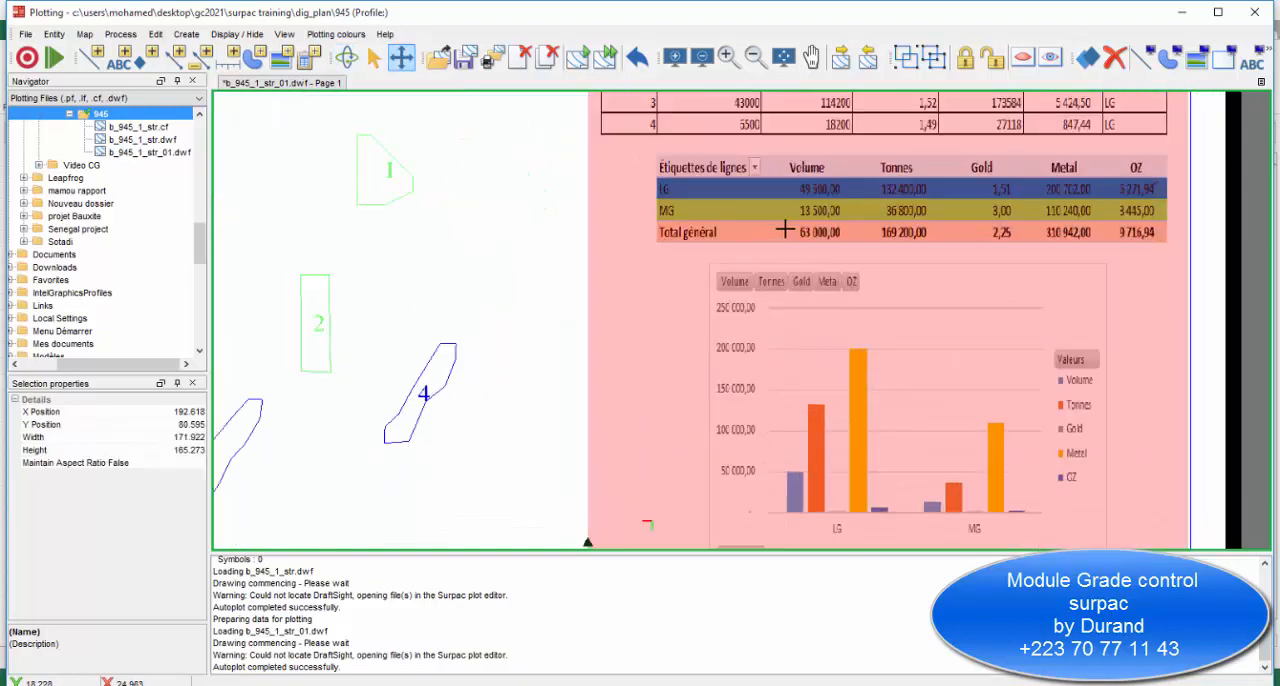
scroll(785, 229, "down", 3)
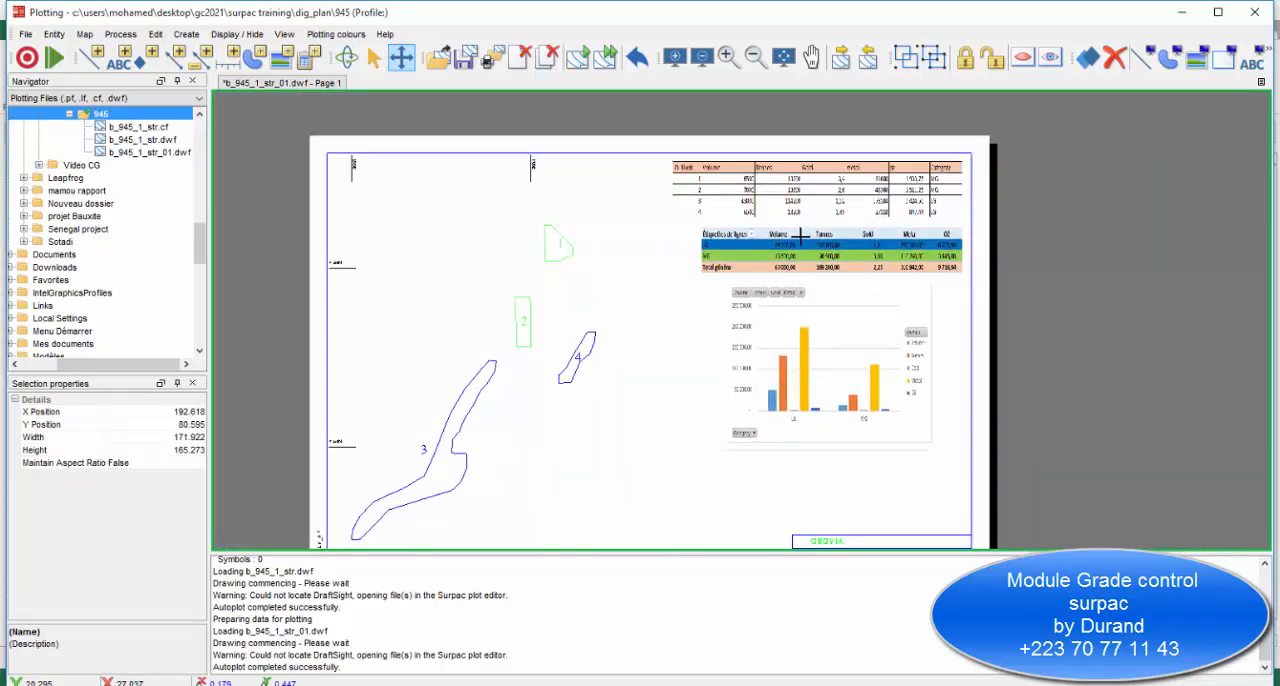
left_click_drag(800, 236, 798, 236)
left_click(1122, 300)
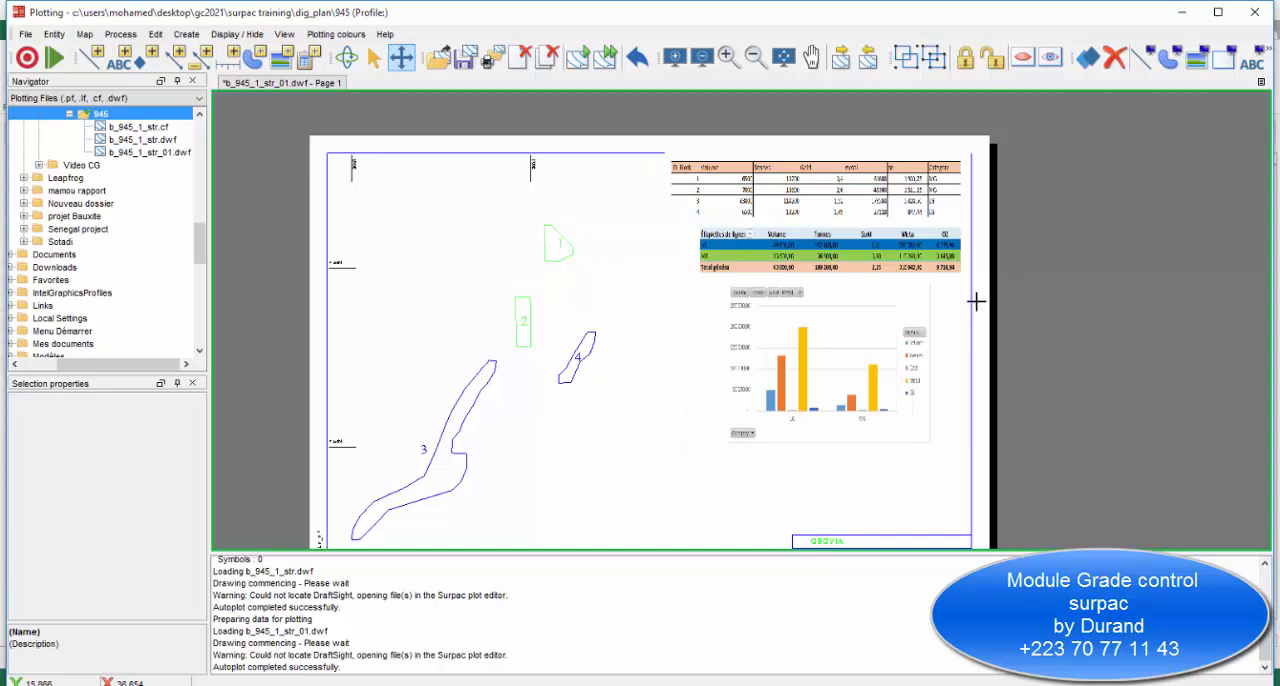
left_click_drag(831, 221, 837, 233)
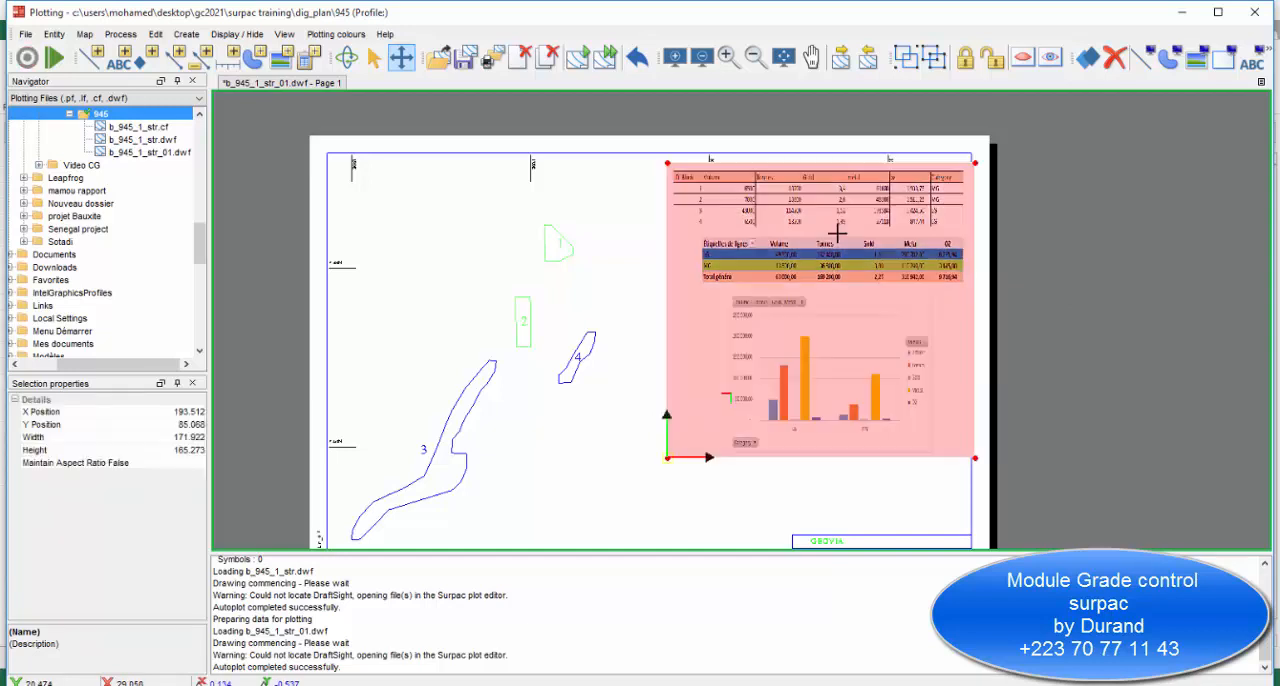
left_click(1080, 456)
left_click_drag(900, 389, 886, 383)
left_click(1008, 389)
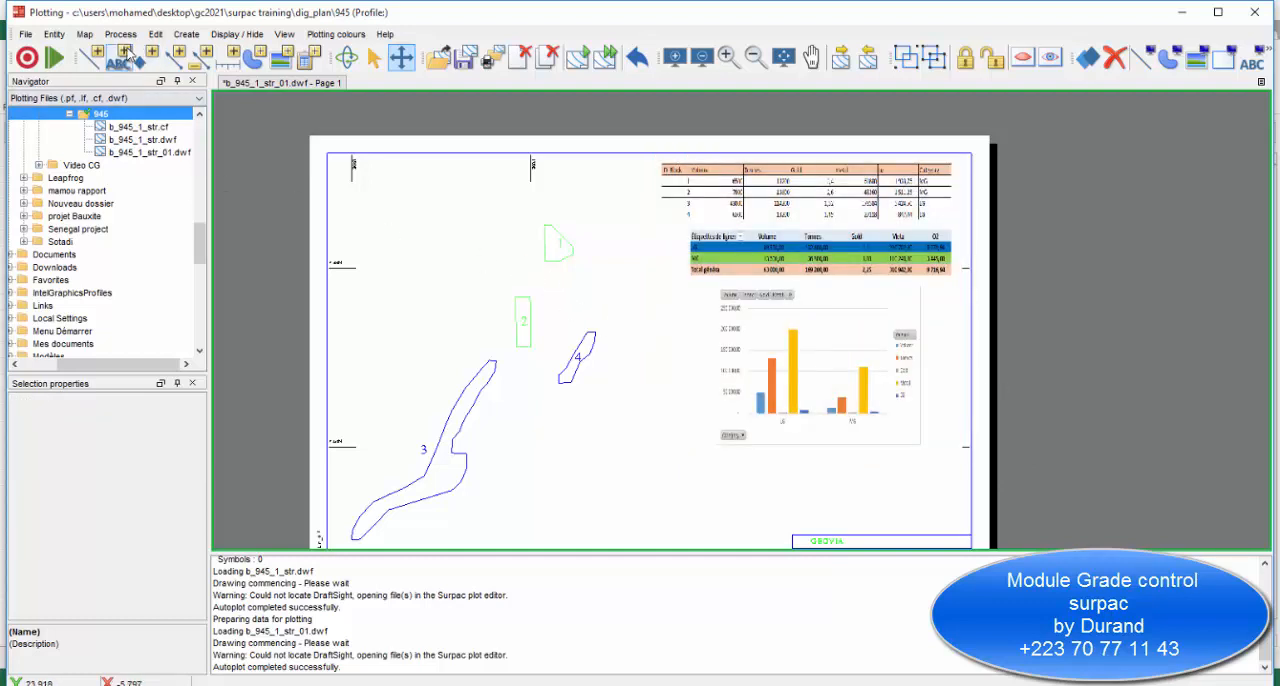
Insert the text DIG PLAN 945 with a height of 0.18 cm above the ore blocks.
left_click(346, 57)
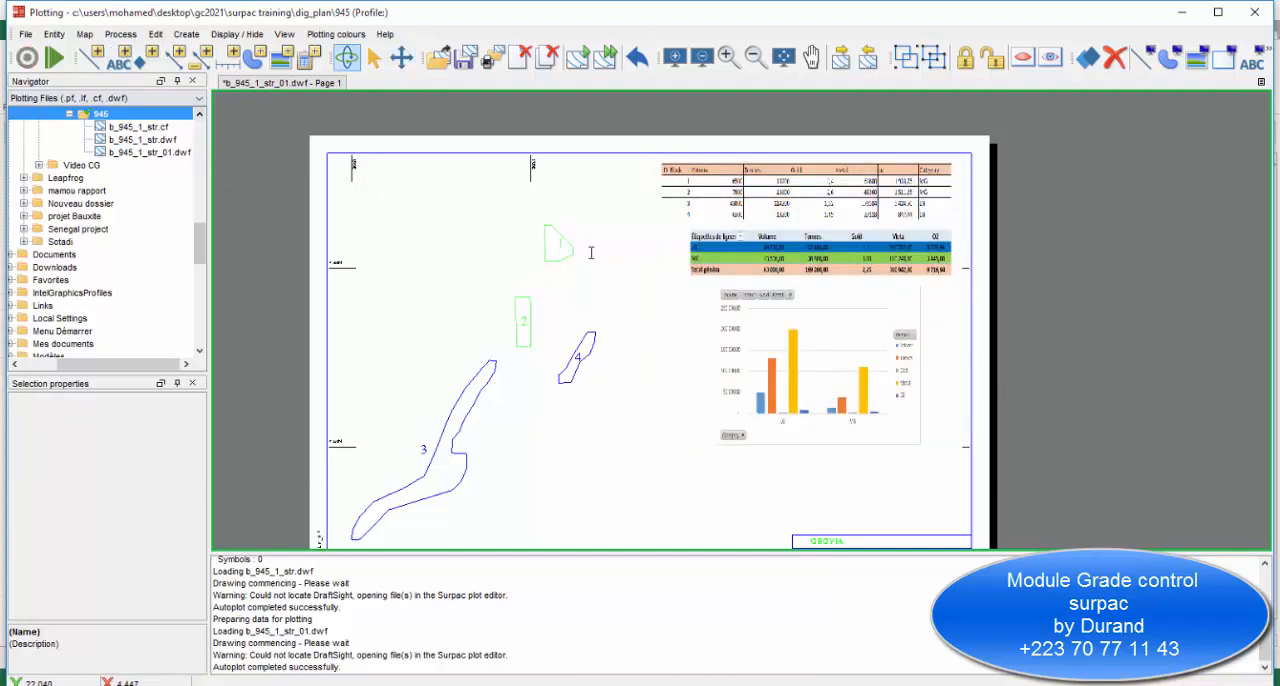
left_click(590, 253)
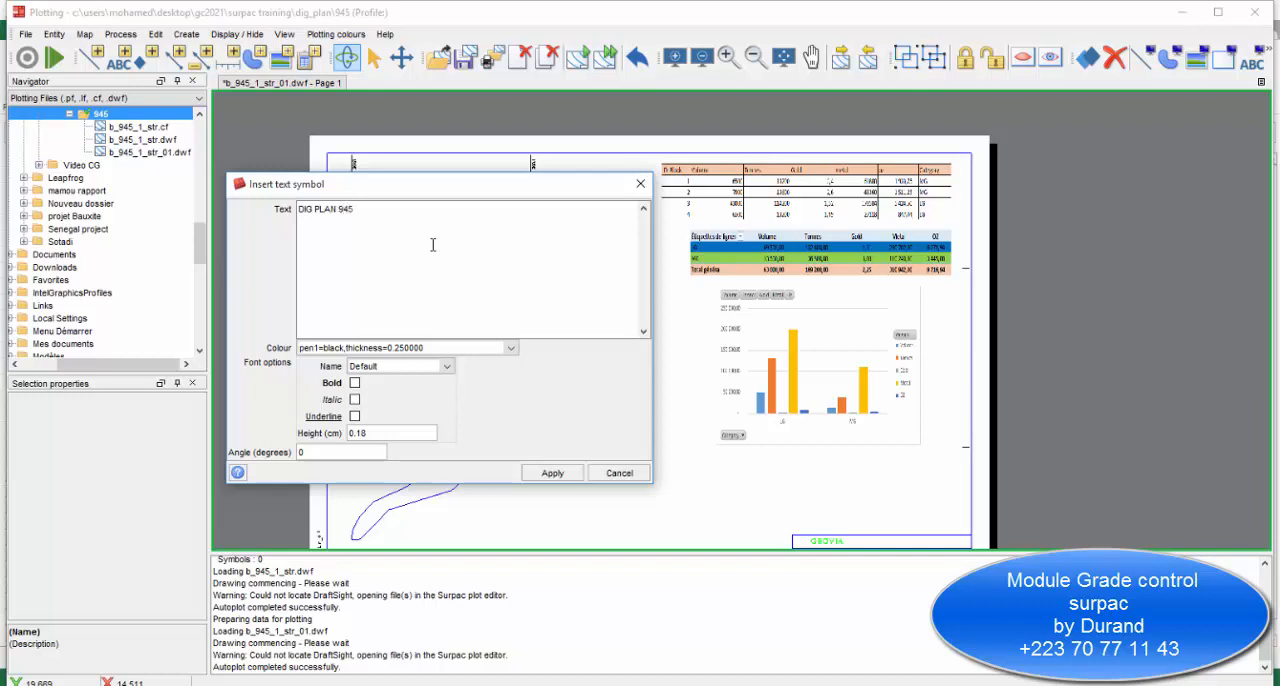
left_click(553, 473)
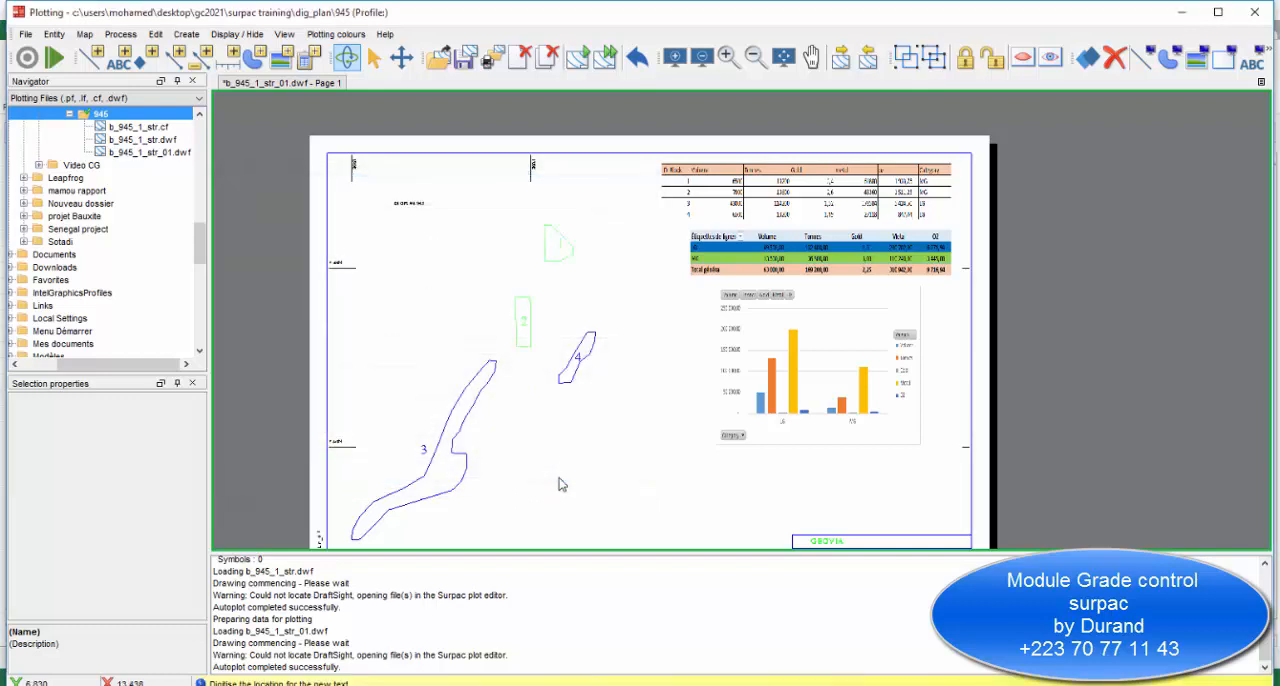
left_click(398, 198)
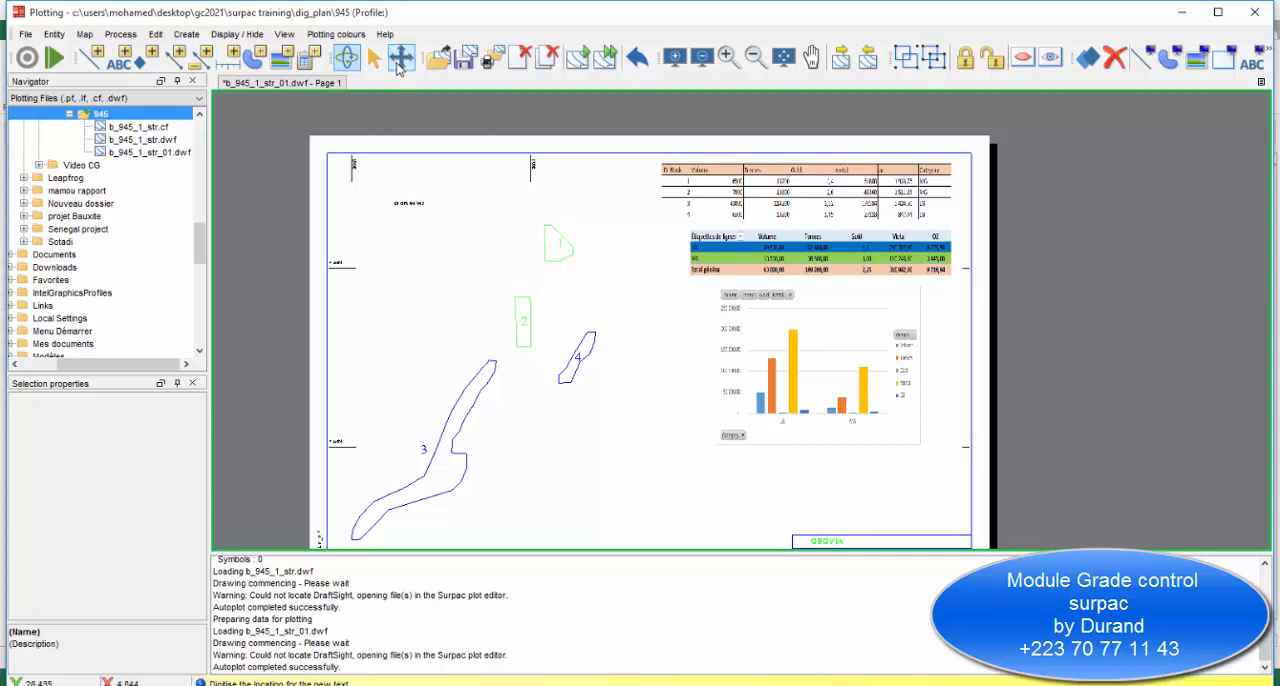
Try to edit the height of the DIG PLAN 945 text, and delete the text from the plot.
left_click(400, 58)
left_click(398, 204)
left_click(190, 464)
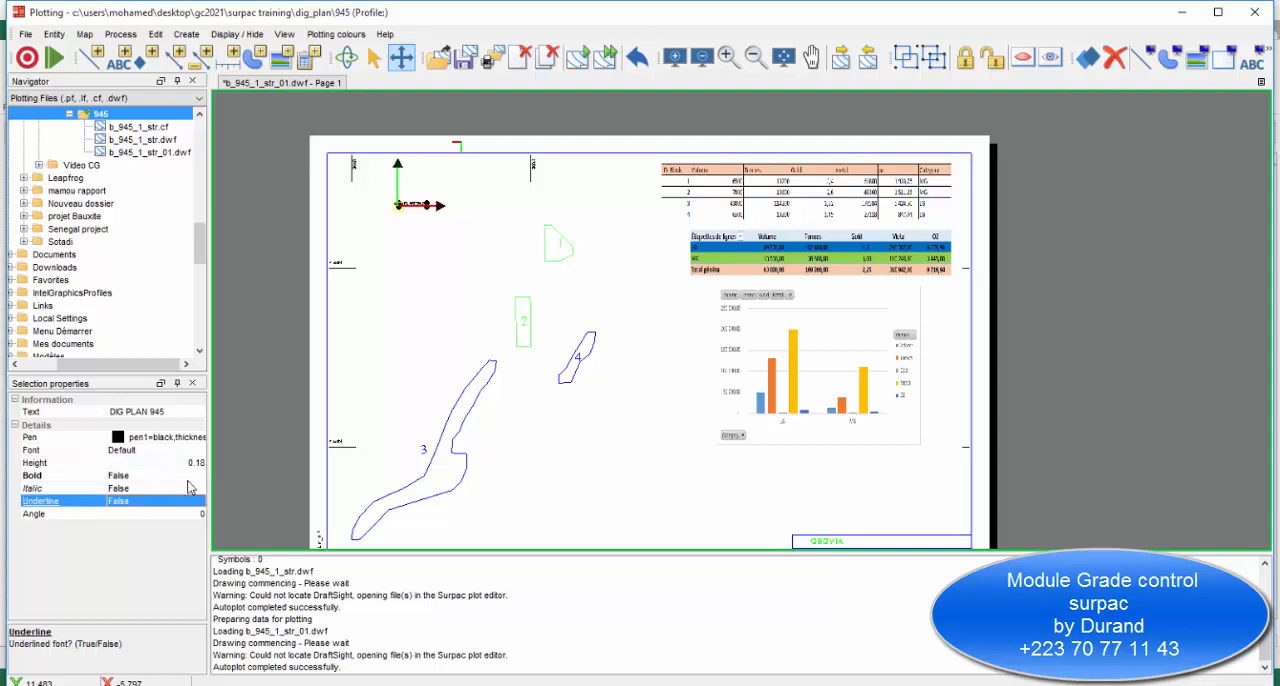
left_click(188, 463)
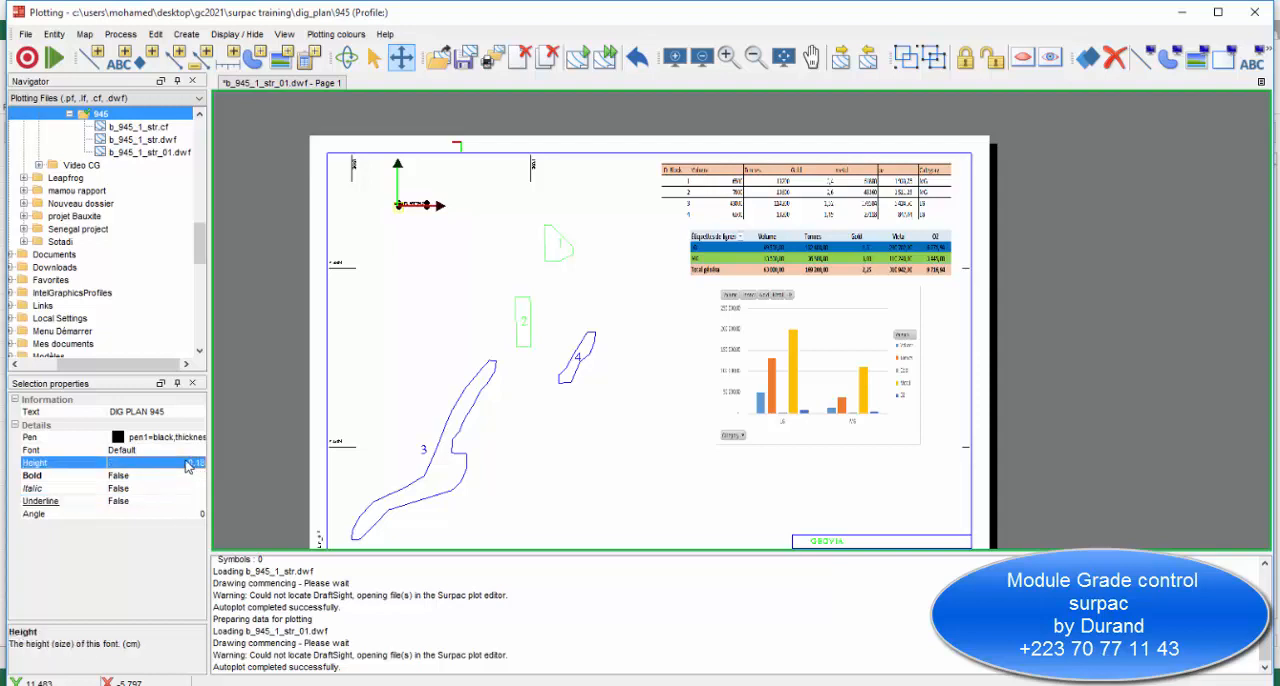
left_click(160, 502)
left_click(181, 465)
left_click(183, 413)
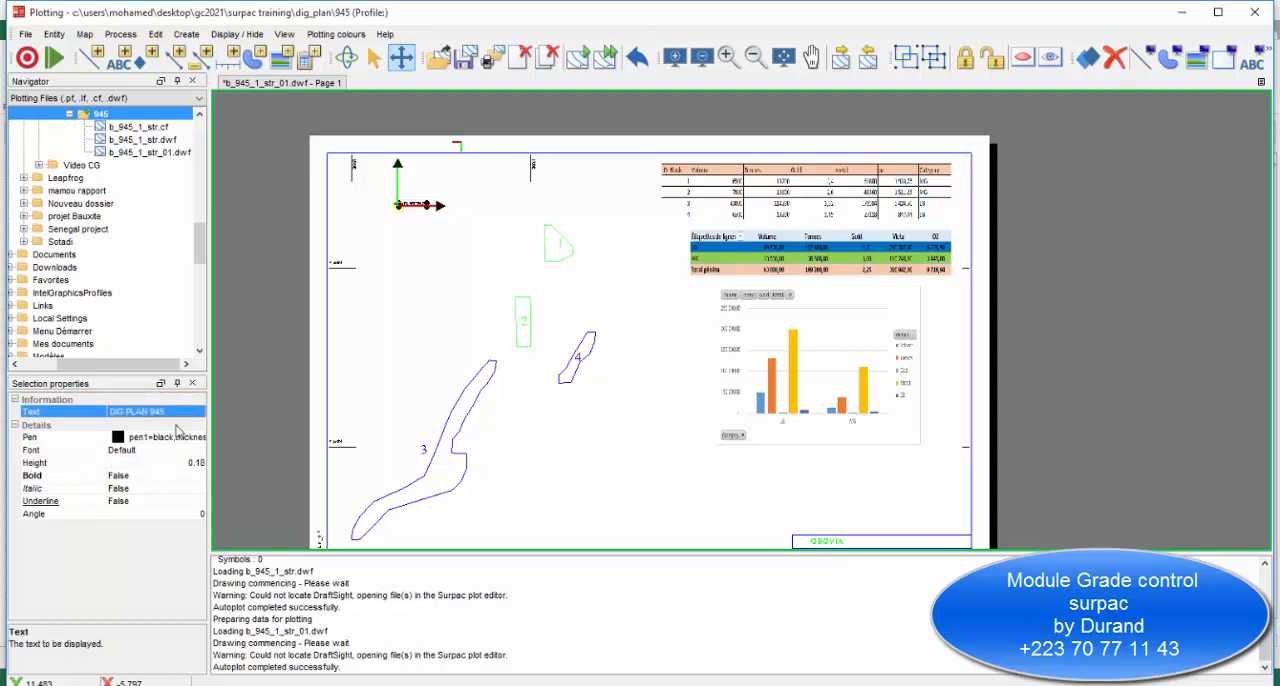
left_click(196, 463)
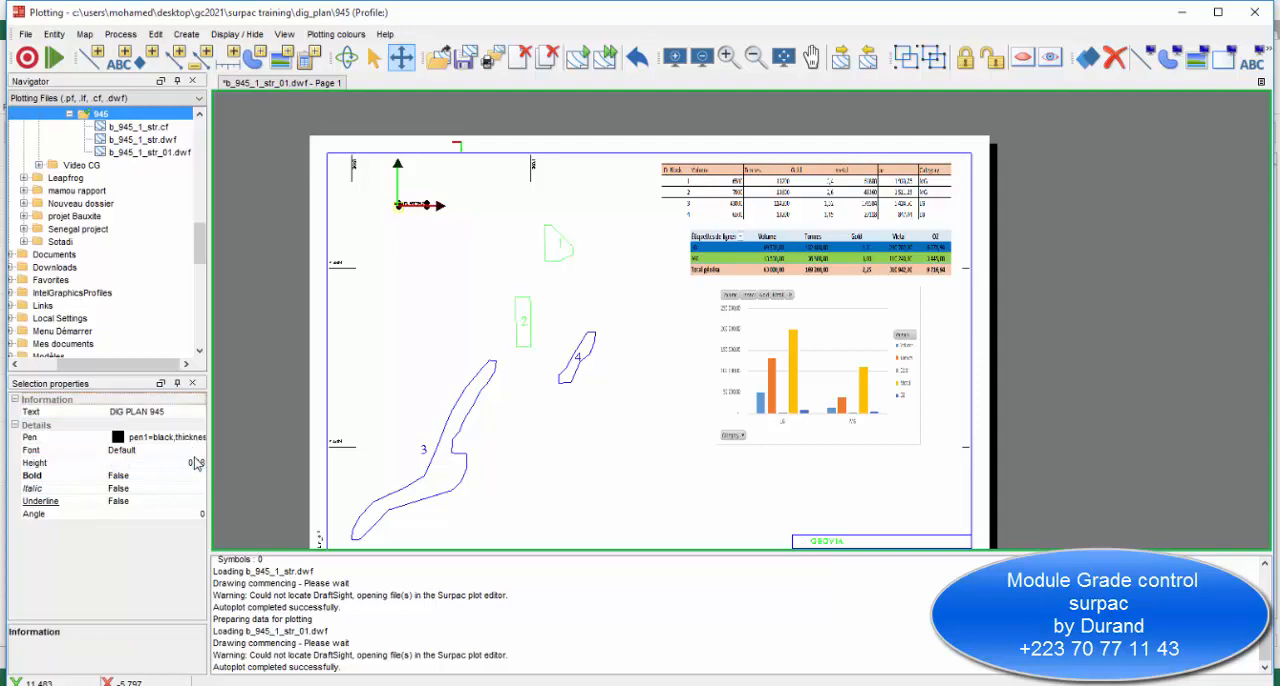
left_click(197, 467)
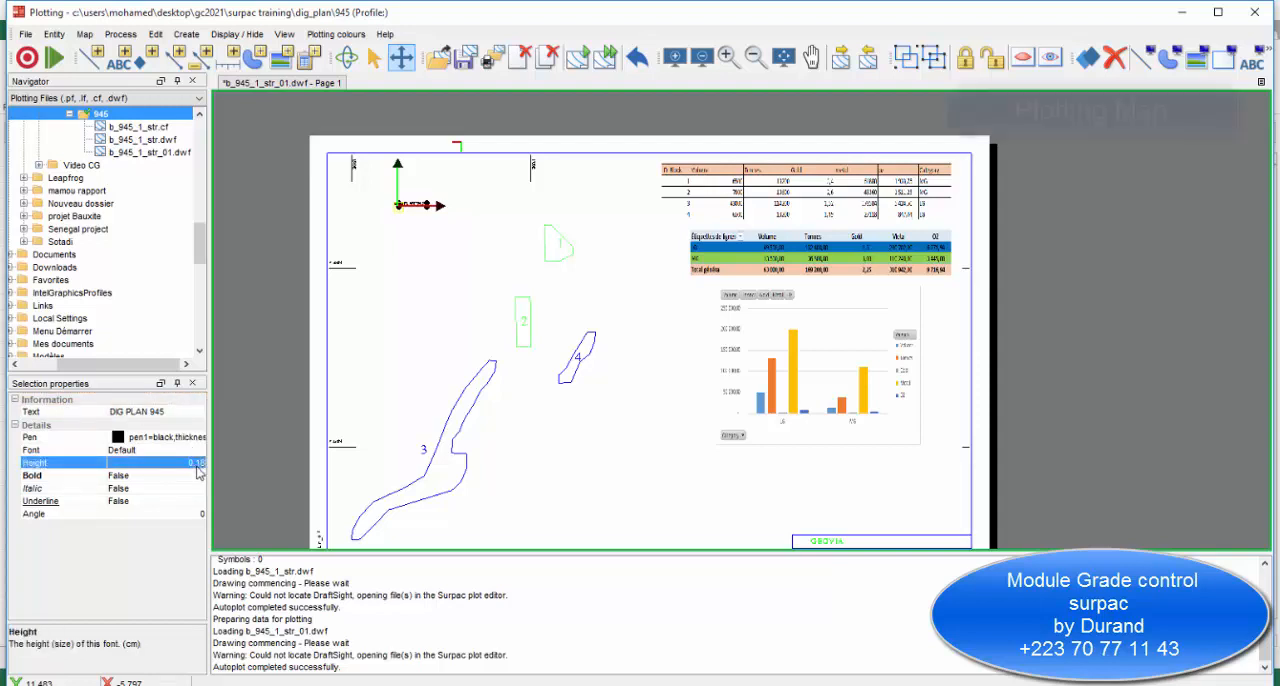
left_click(402, 208)
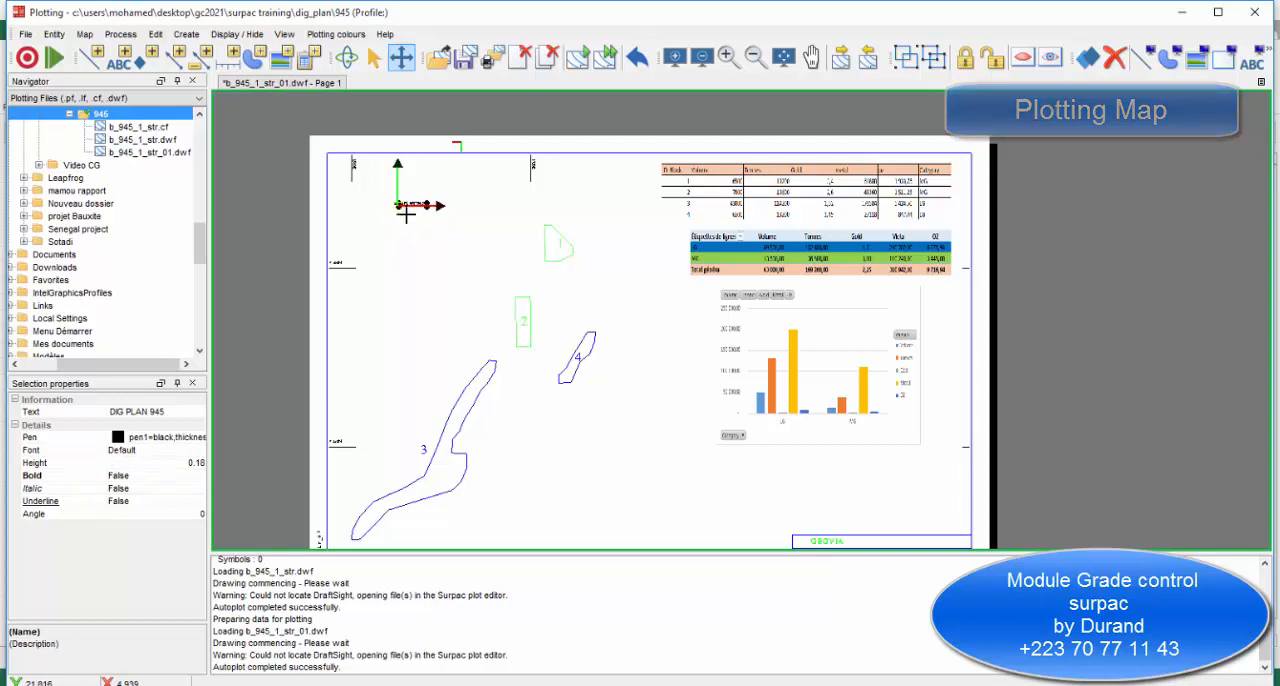
key("Delete")
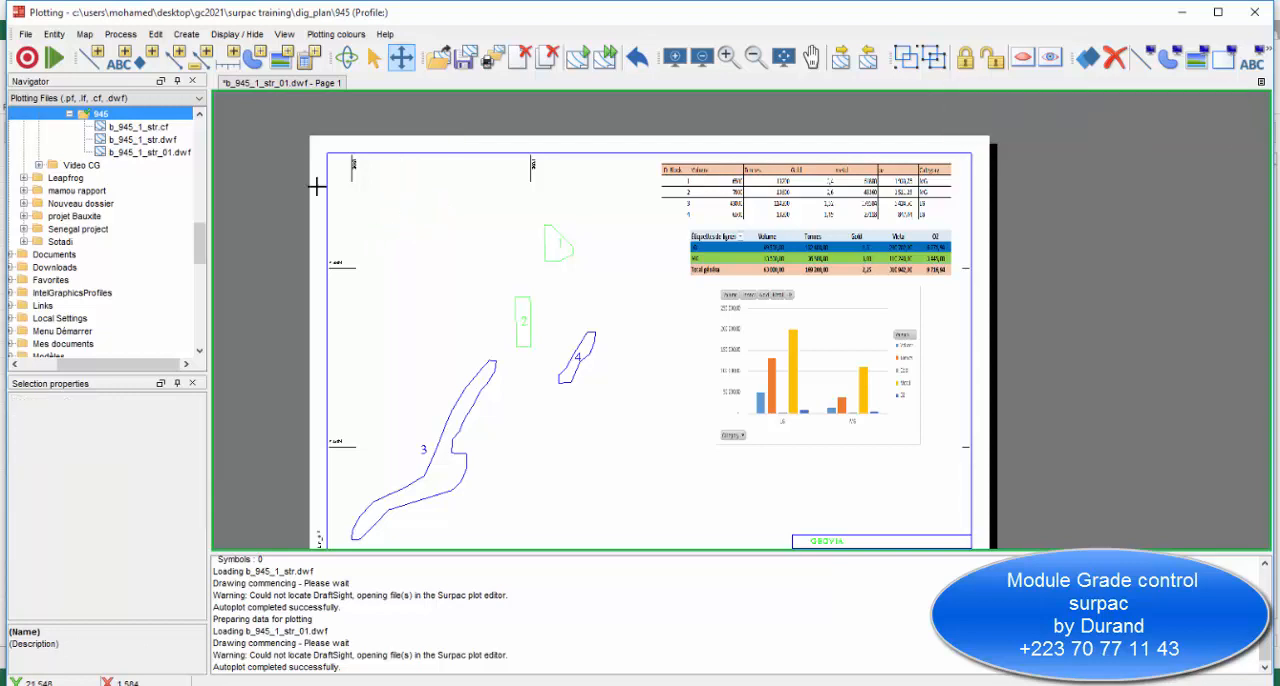
Insert the title text DIG PLAN 945 with a height of 0.5 cm above the ore blocks.
left_click(120, 59)
left_click(410, 203)
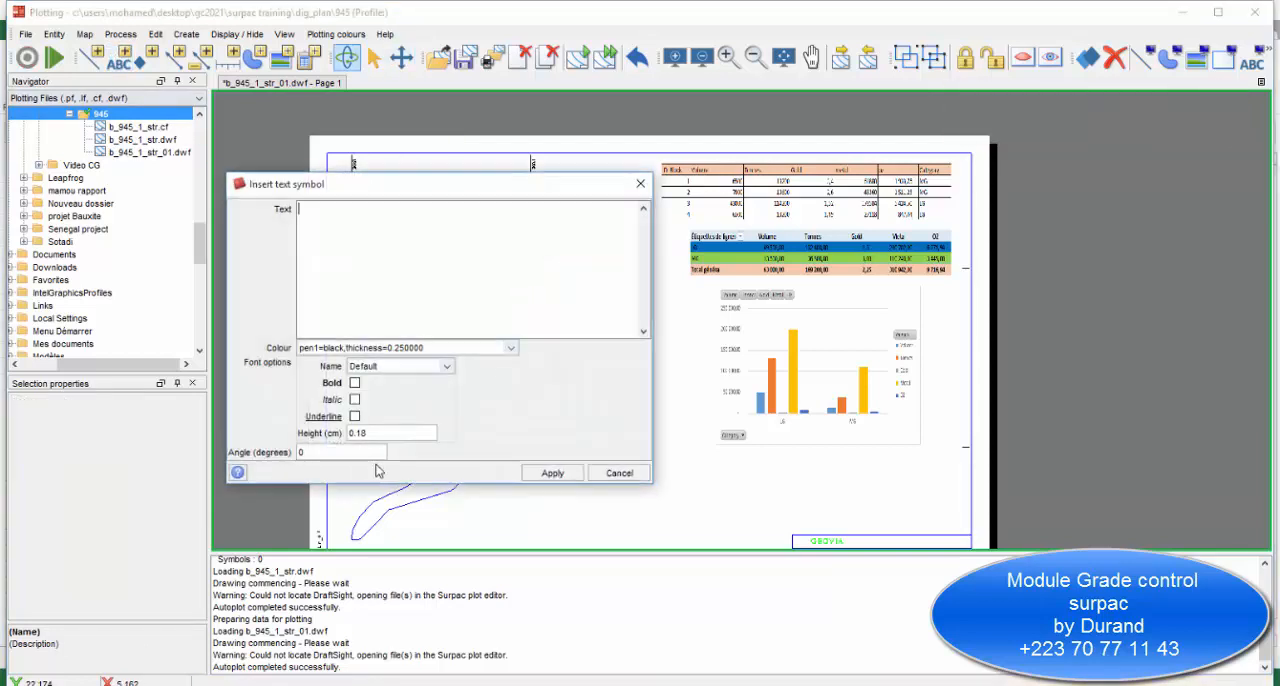
double_click(378, 435)
right_click(382, 221)
left_click(424, 233)
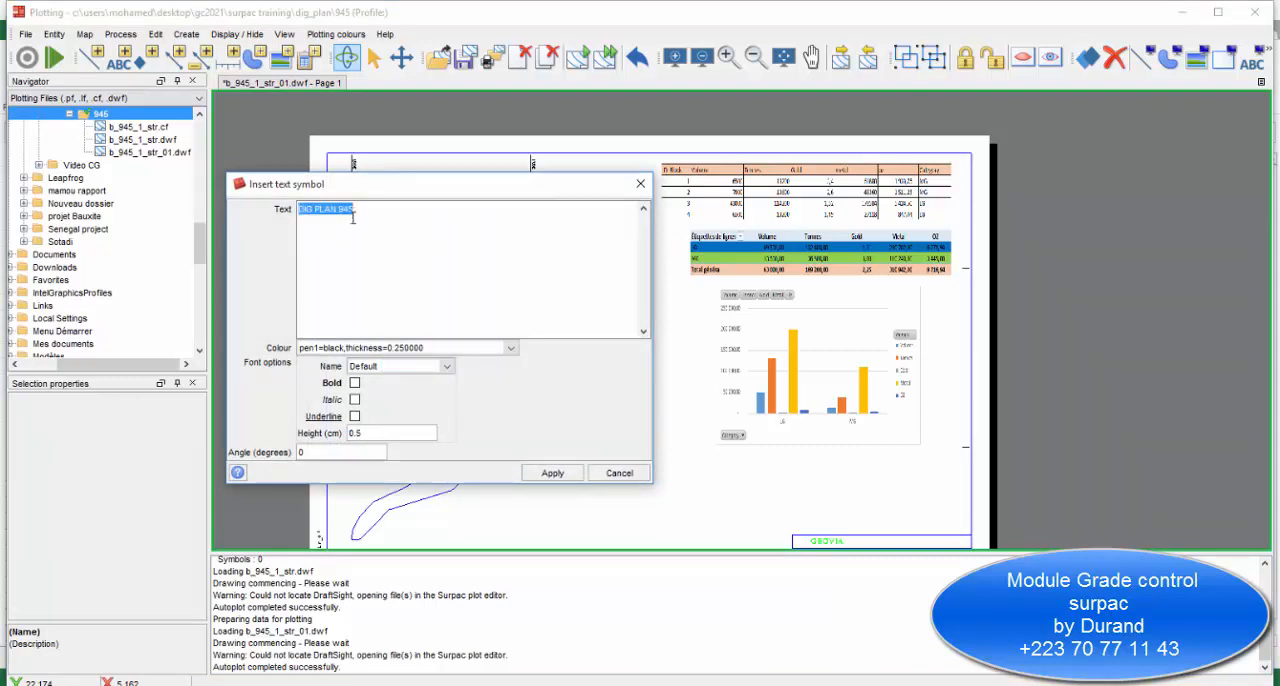
left_click(549, 474)
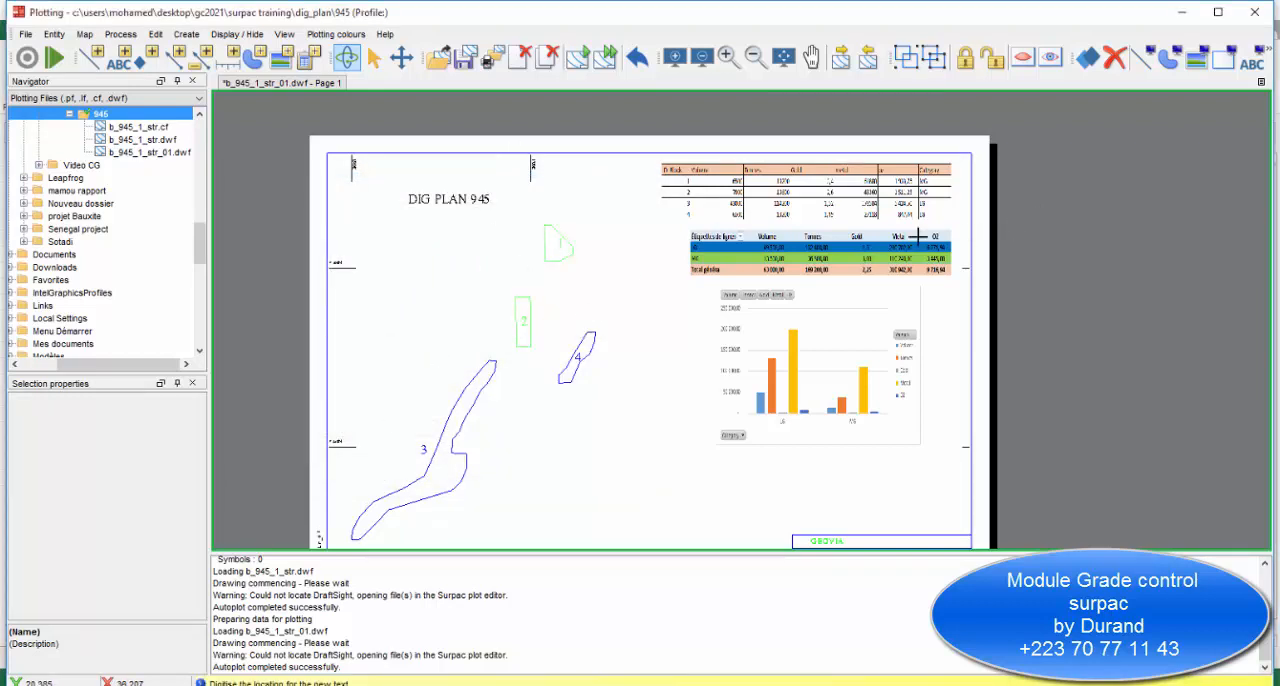
key("Escape")
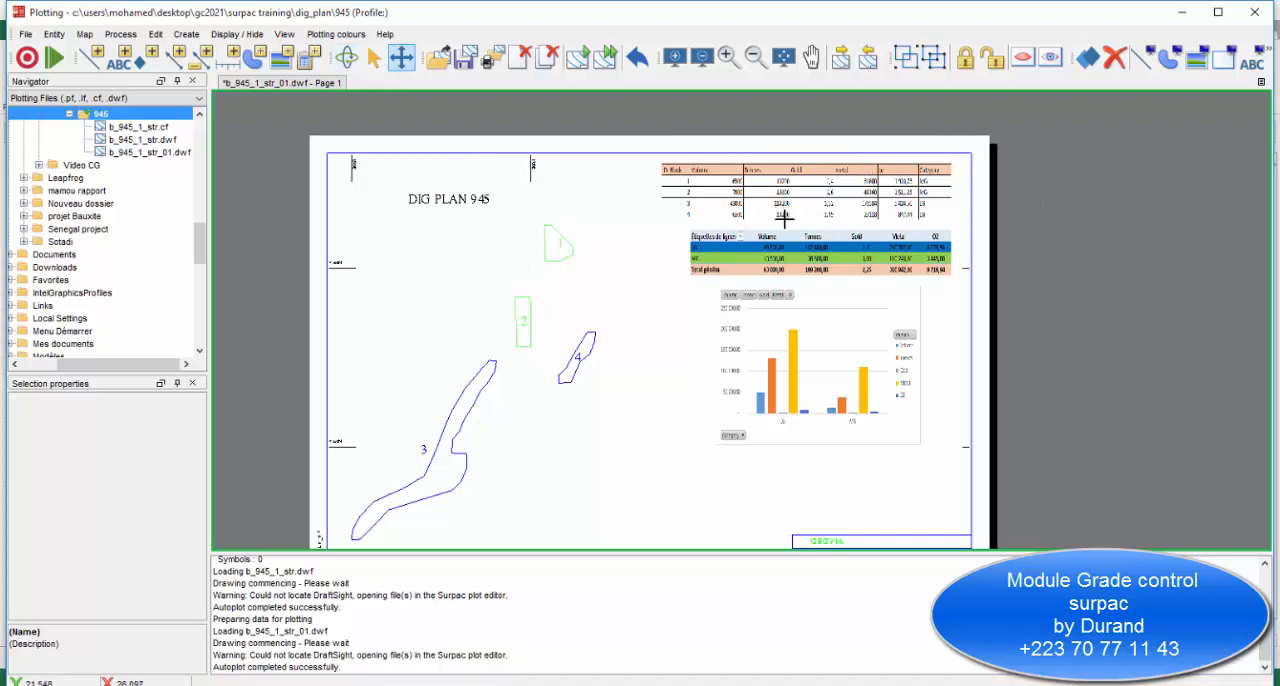
Examine the title, ore block outlines and report image on the plot, selecting the b_945_1.str group.
scroll(671, 251, "up", 3)
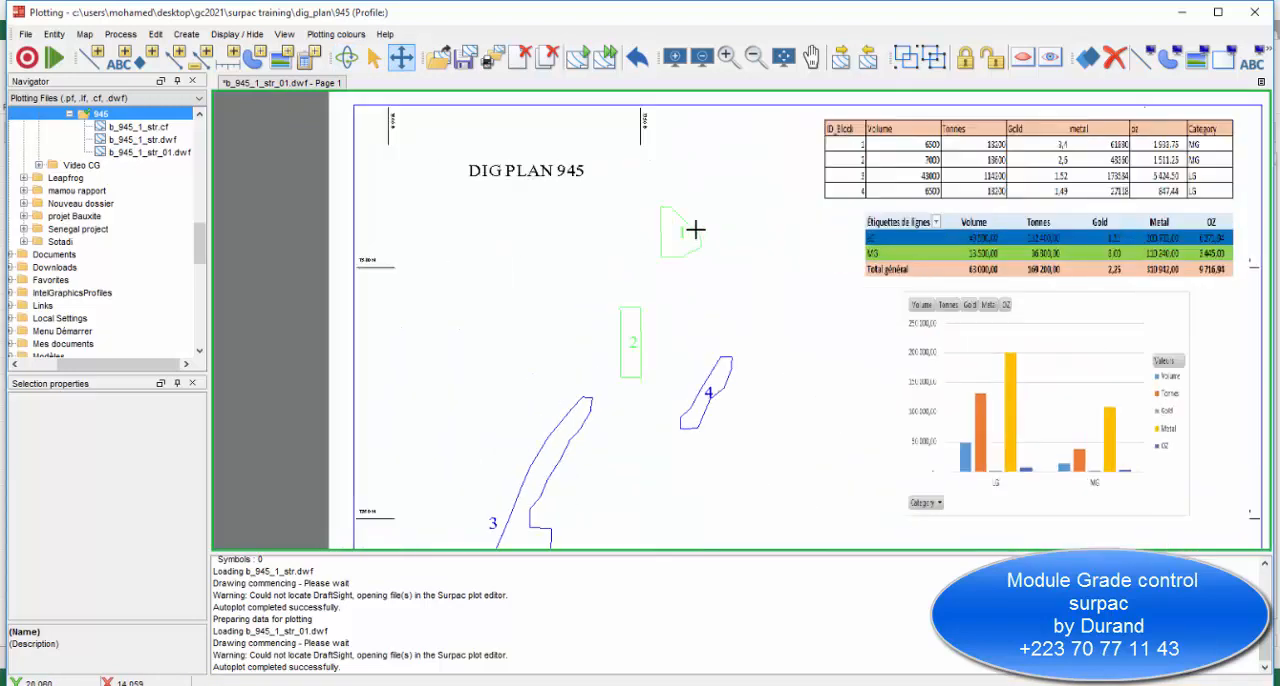
scroll(695, 230, "down", 2)
scroll(737, 314, "up", 3)
left_click(684, 254)
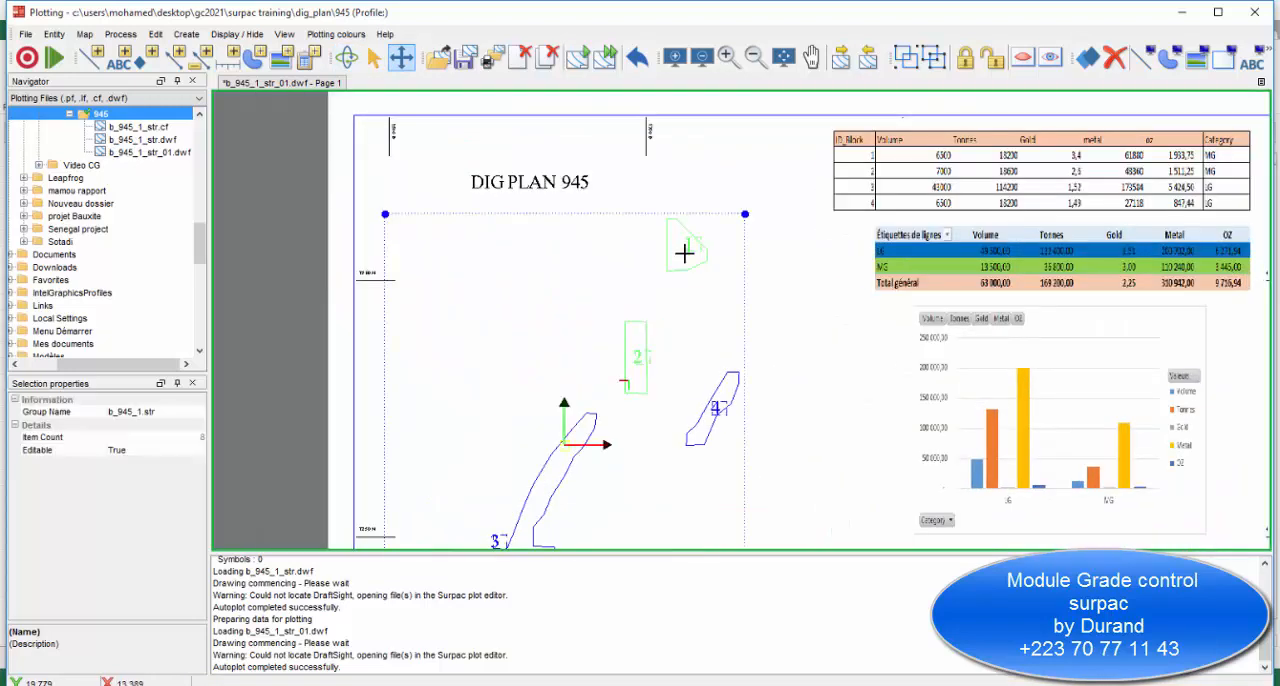
scroll(594, 286, "down", 2)
scroll(594, 291, "up", 1)
scroll(733, 340, "down", 2)
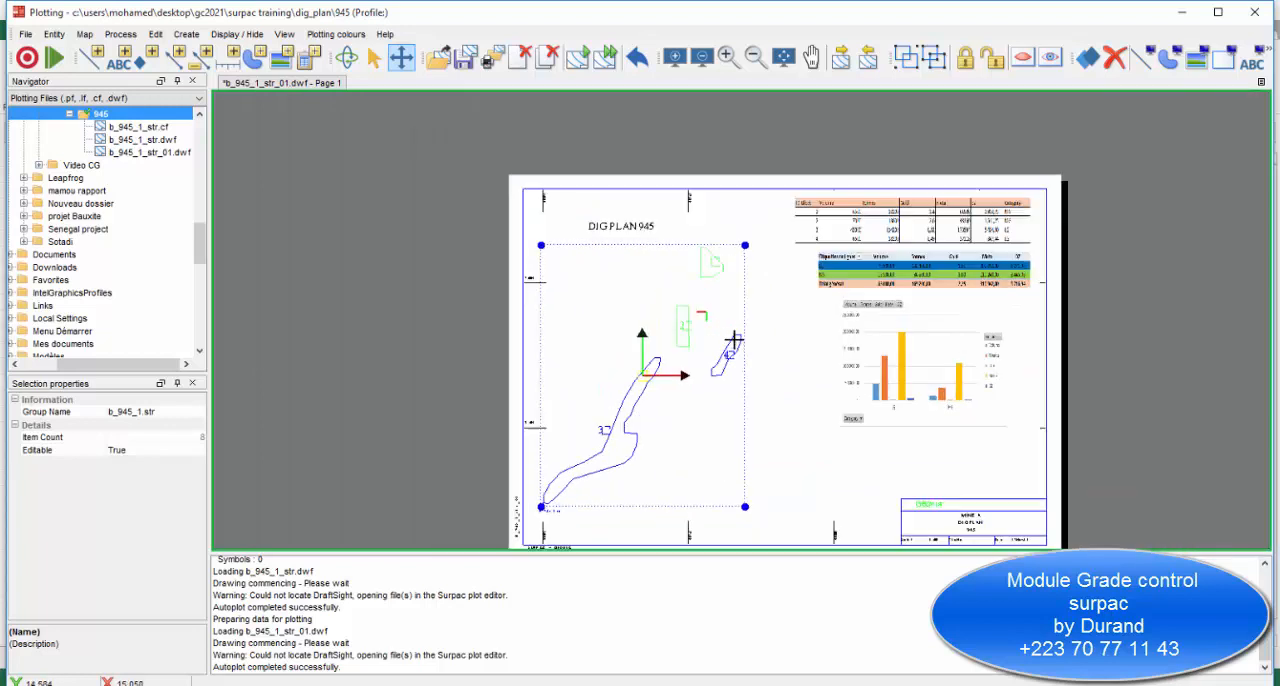
scroll(664, 270, "down", 1)
left_click(645, 254)
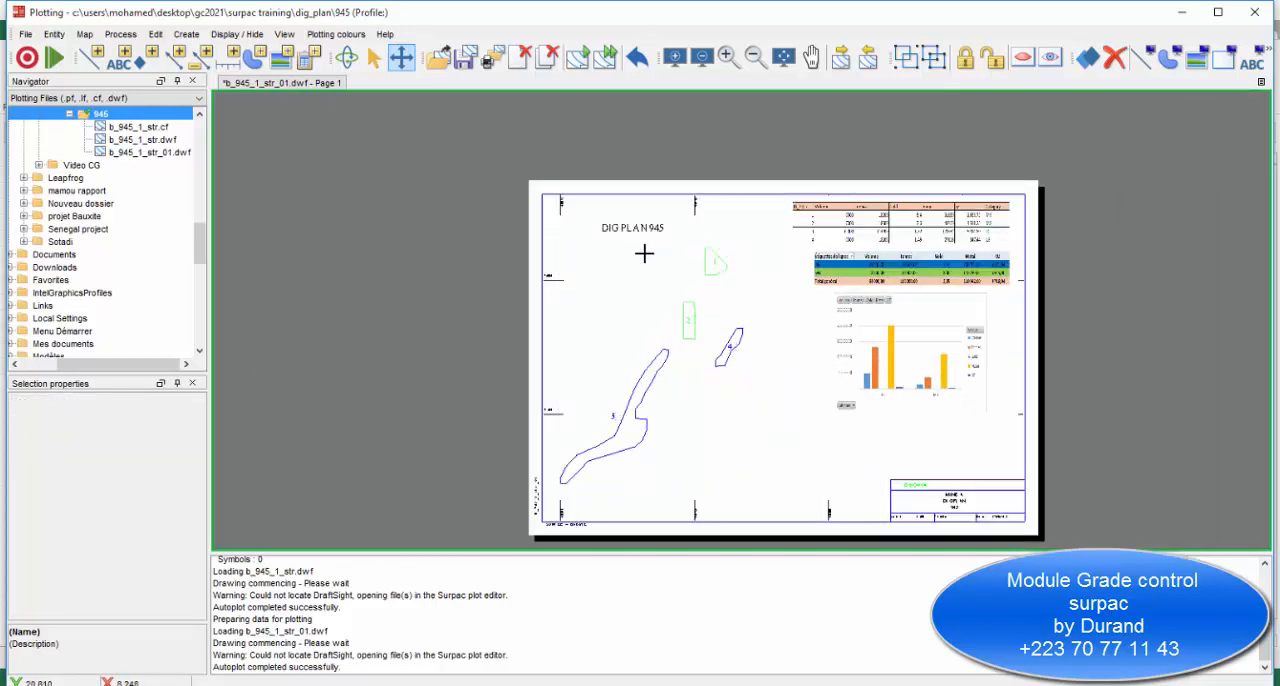
left_click(688, 258)
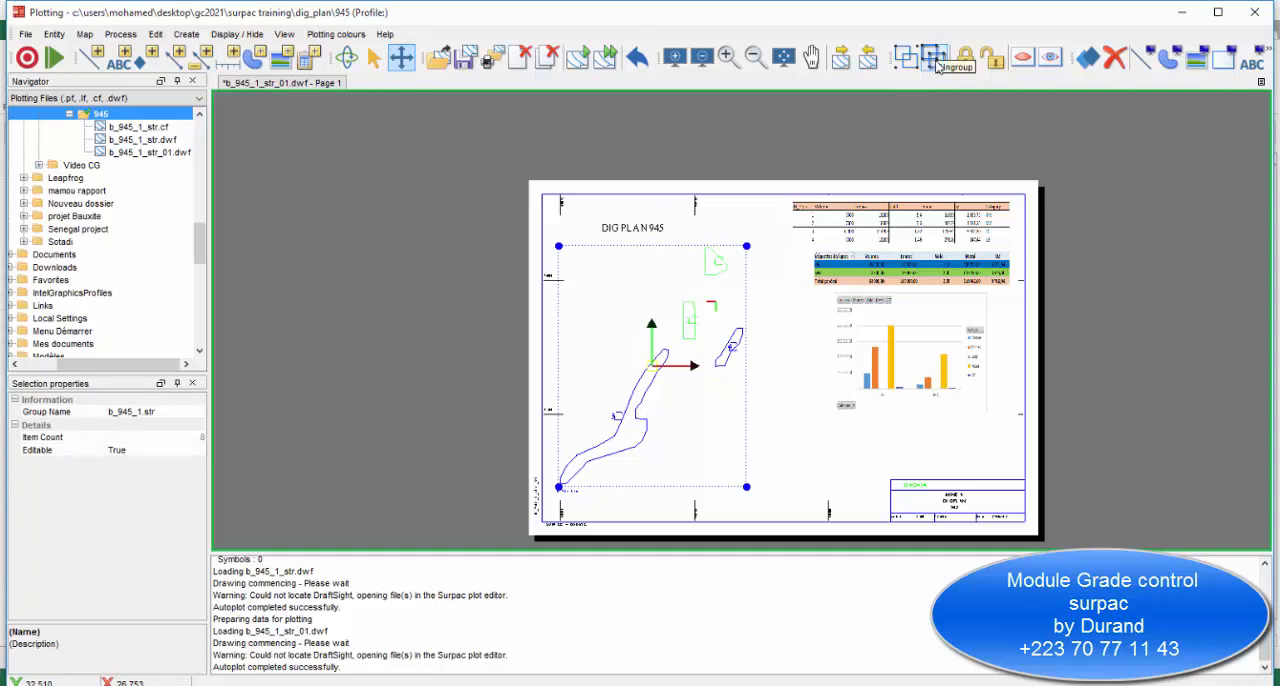
Ungroup the b_945_1.str group of ore block outlines and labels.
left_click(156, 36)
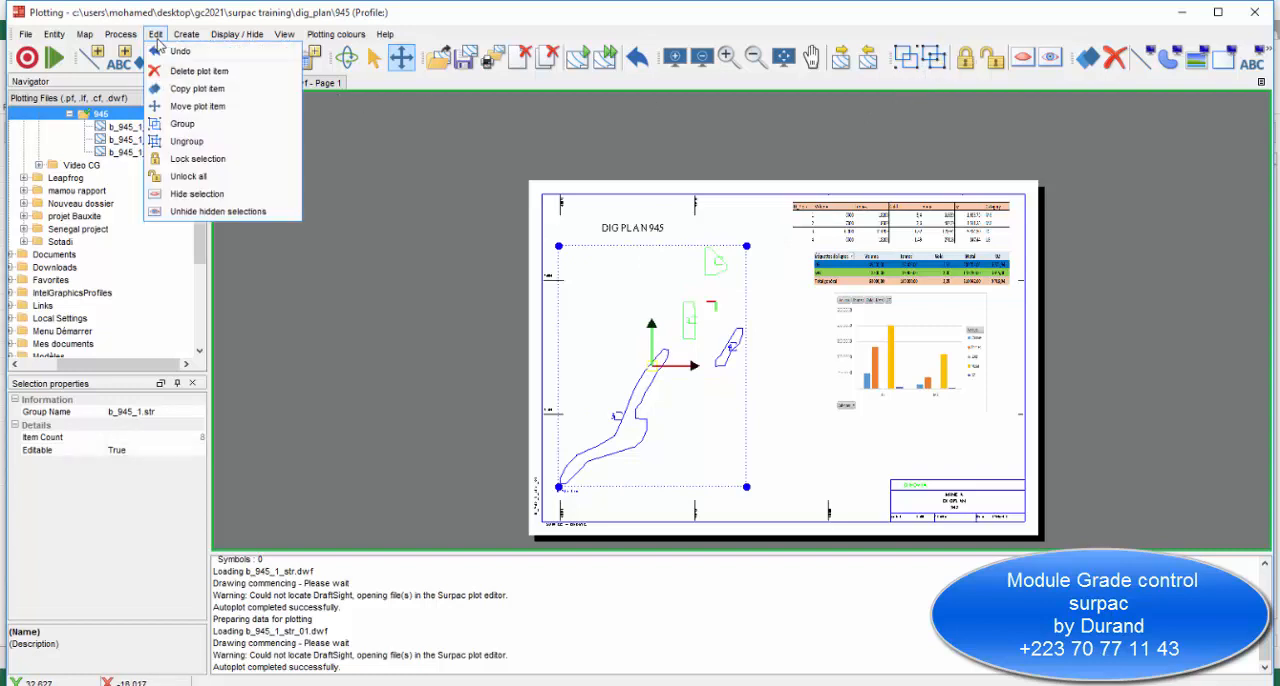
left_click(176, 142)
scroll(720, 274, "up", 2)
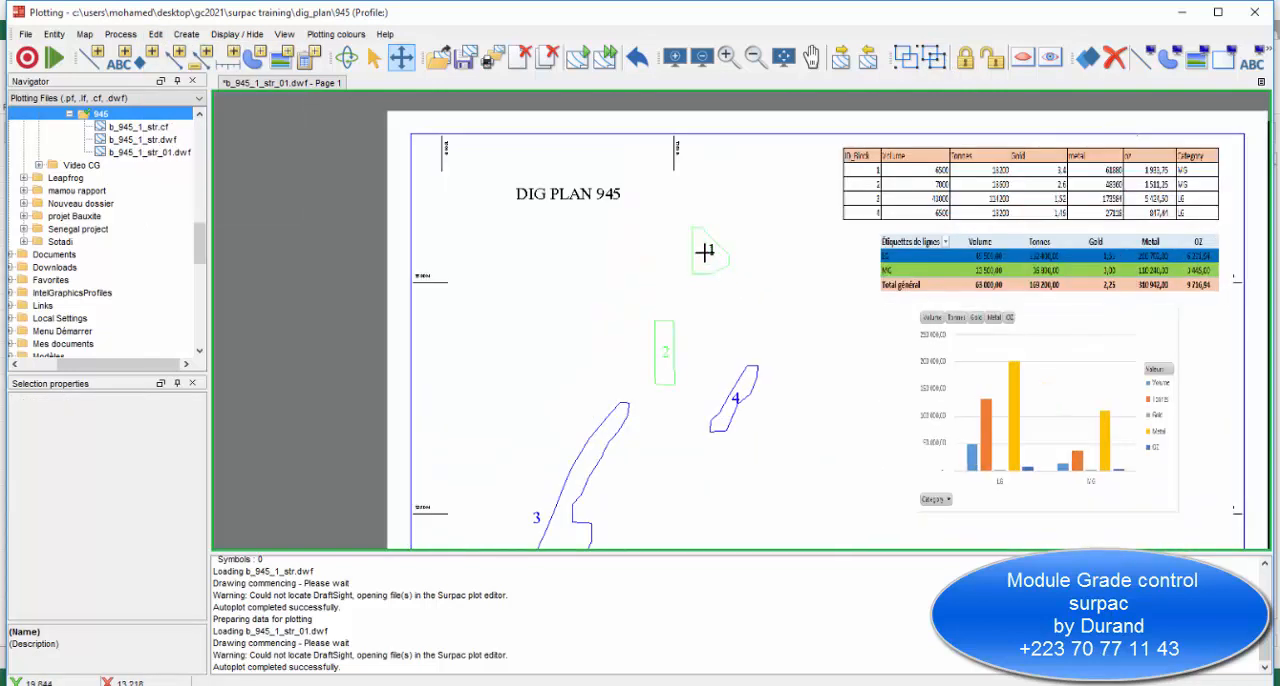
Move the ore block label 4 just outside the lower edge of its outline.
left_click(705, 250)
left_click(668, 350)
left_click(733, 398)
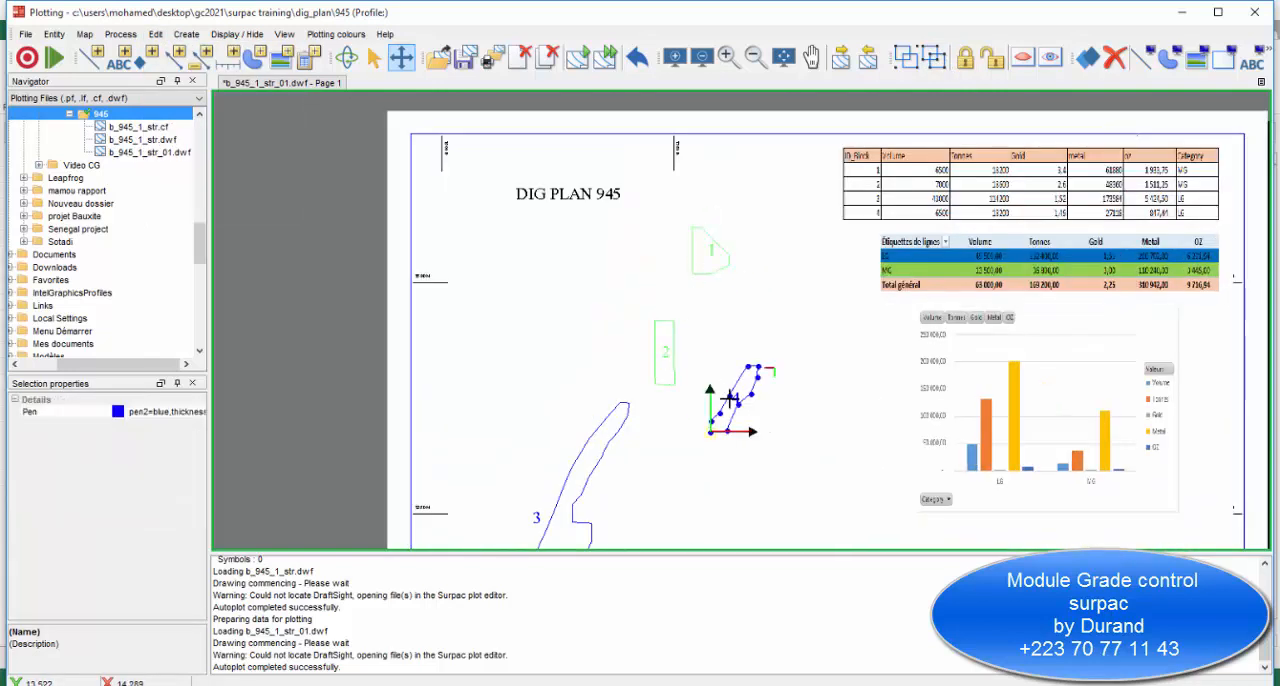
left_click(737, 398)
left_click(795, 448)
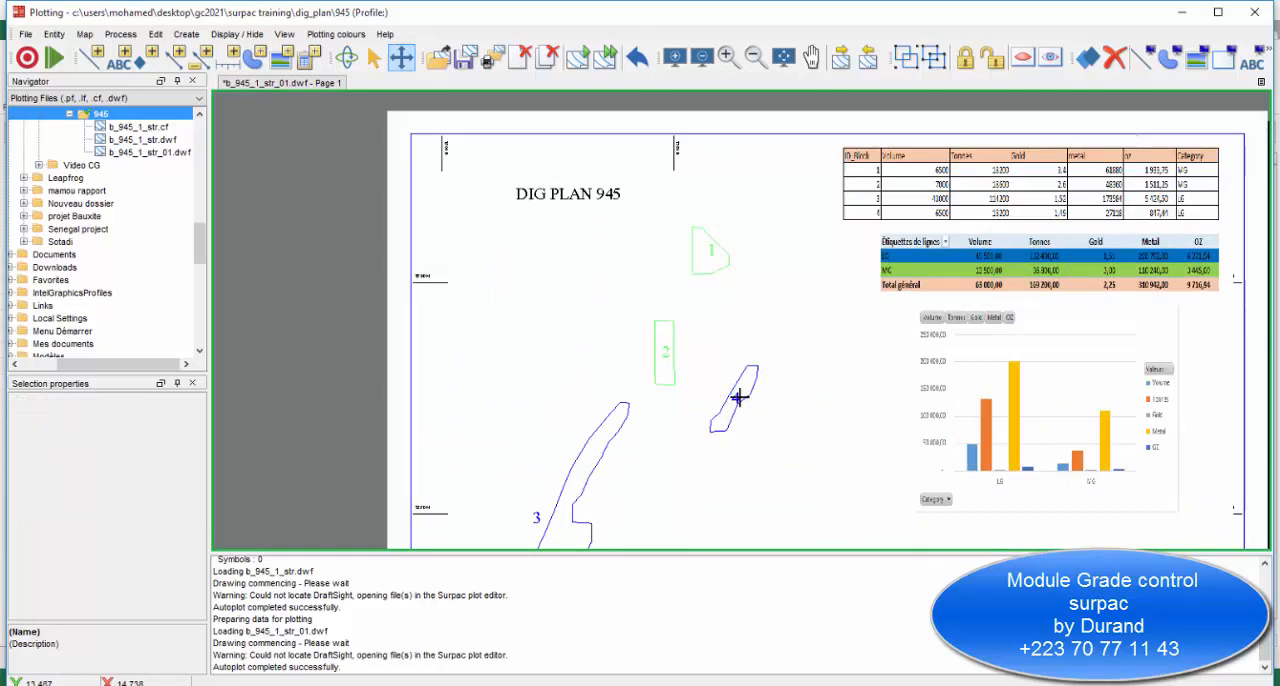
left_click_drag(741, 398, 752, 415)
left_click(689, 343)
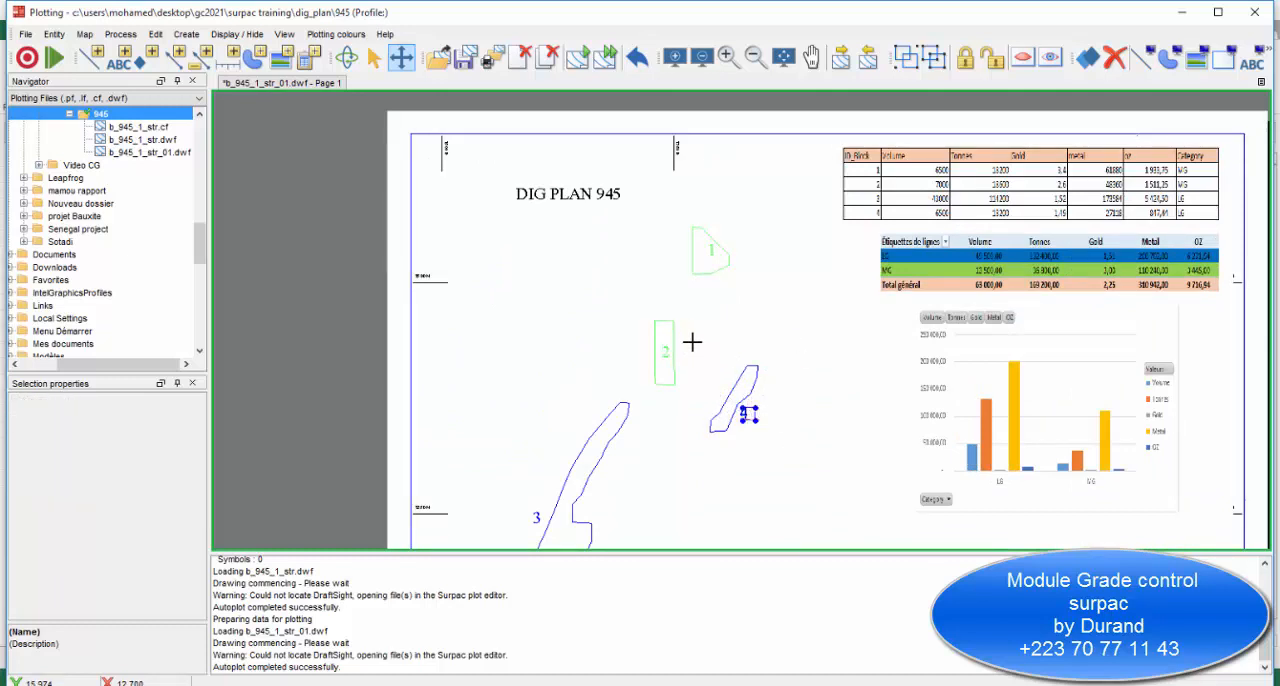
Move label 2 just left of its block outline and label 3 inside the wide lower part of its block.
left_click(668, 350)
scroll(618, 443, "down", 3)
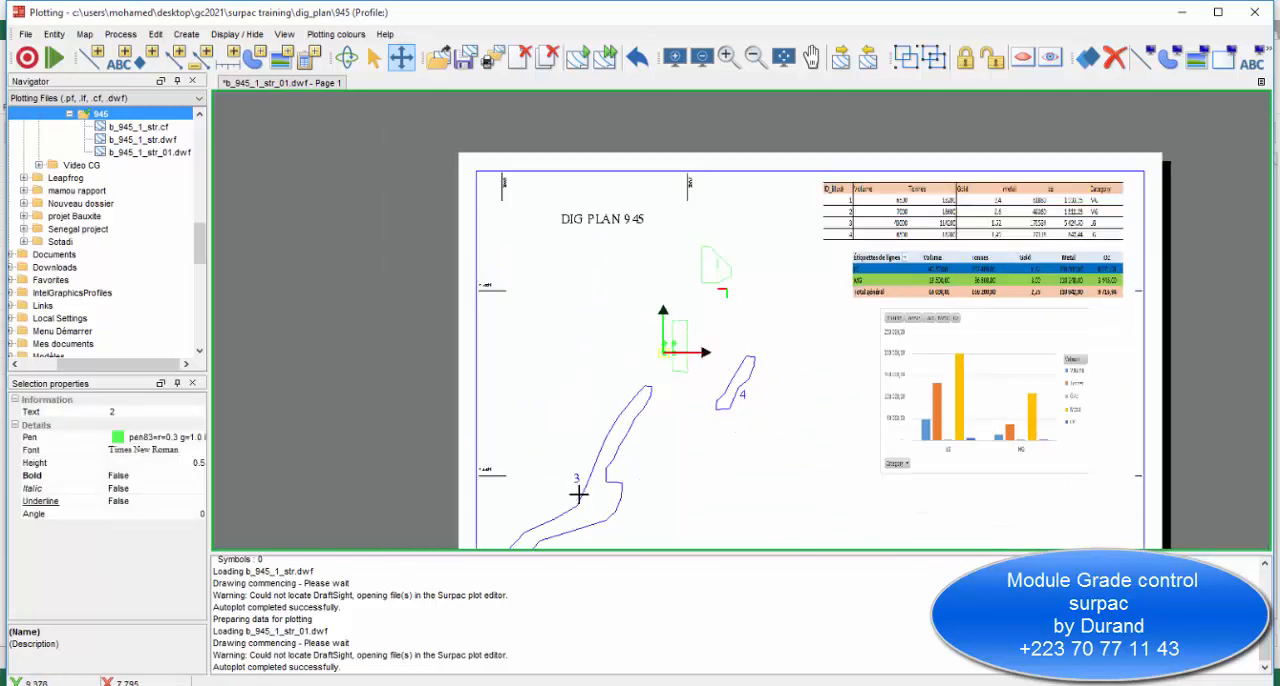
left_click_drag(604, 438, 622, 462)
left_click(711, 463)
Examine the plot sheet's layout, including the repositioned block labels, report tables, chart and title block.
scroll(803, 412, "down", 2)
scroll(889, 340, "up", 2)
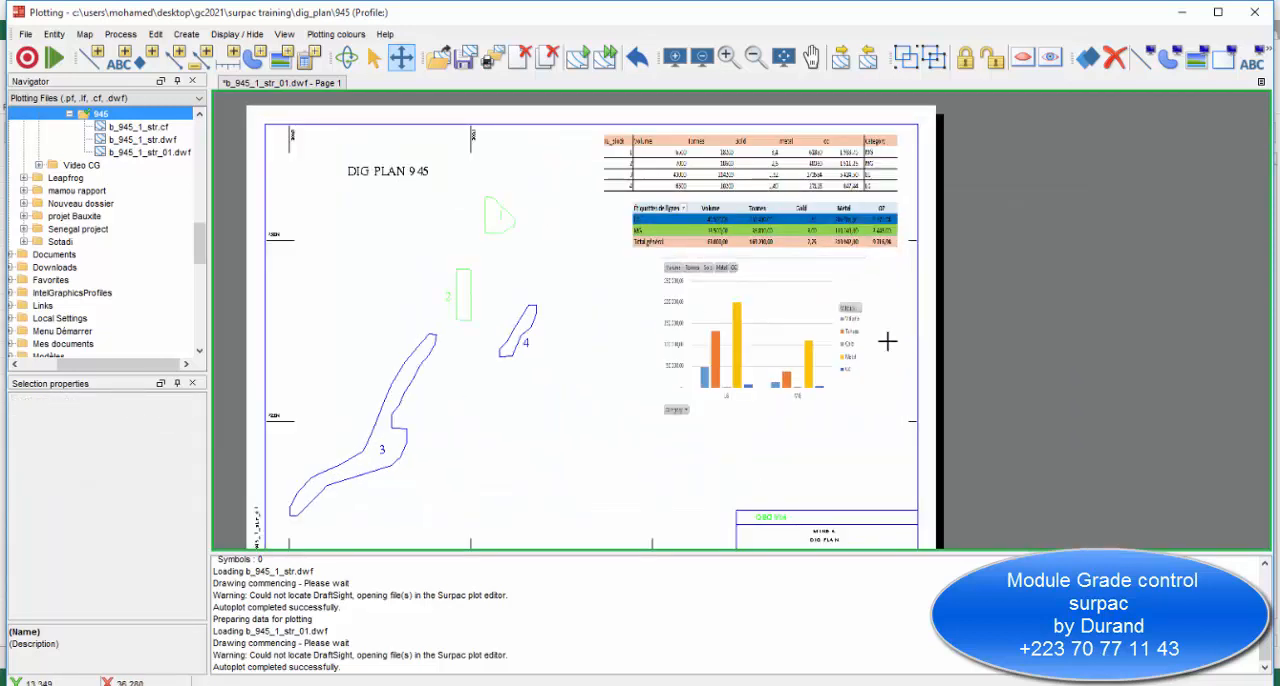
scroll(703, 437, "down", 1)
scroll(666, 405, "up", 1)
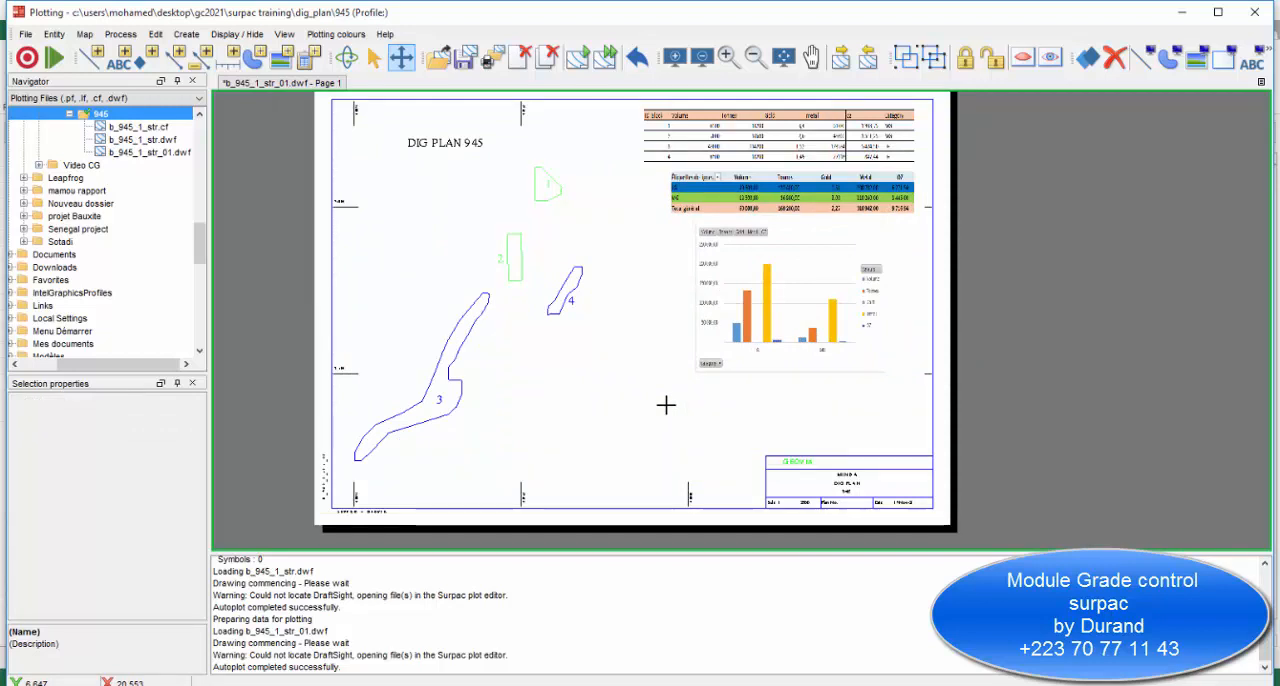
scroll(630, 389, "down", 1)
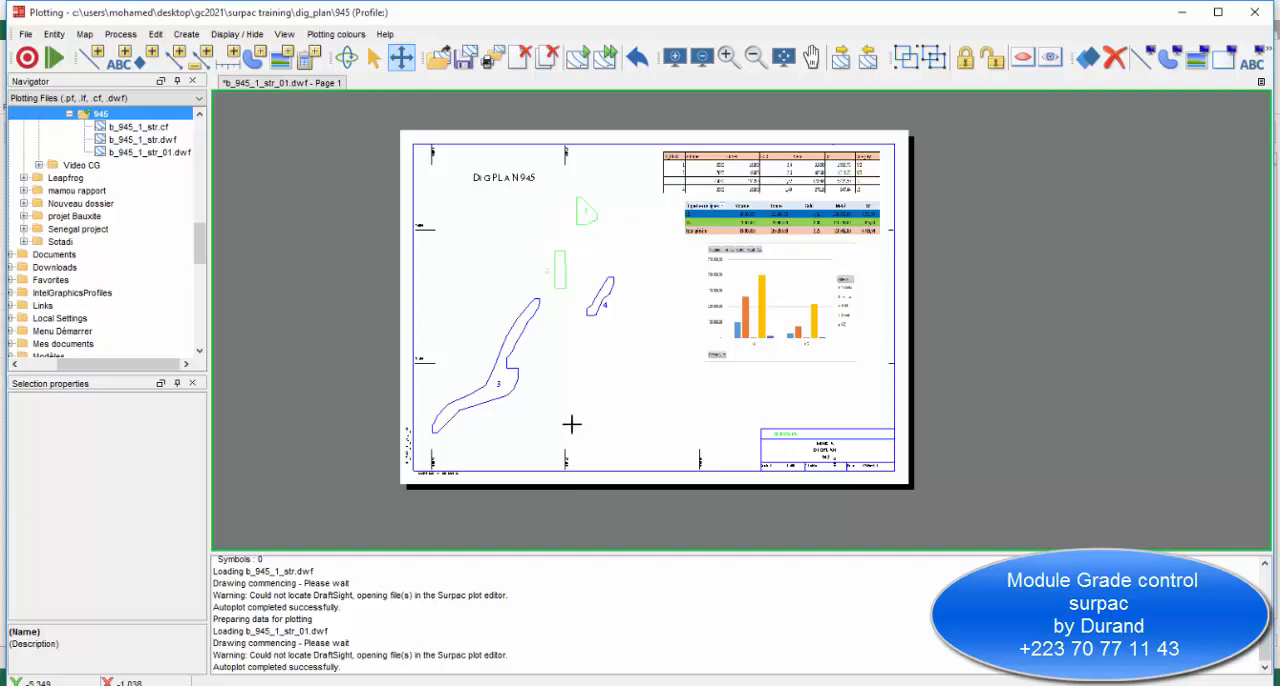
scroll(752, 345, "down", 2)
scroll(805, 323, "up", 3)
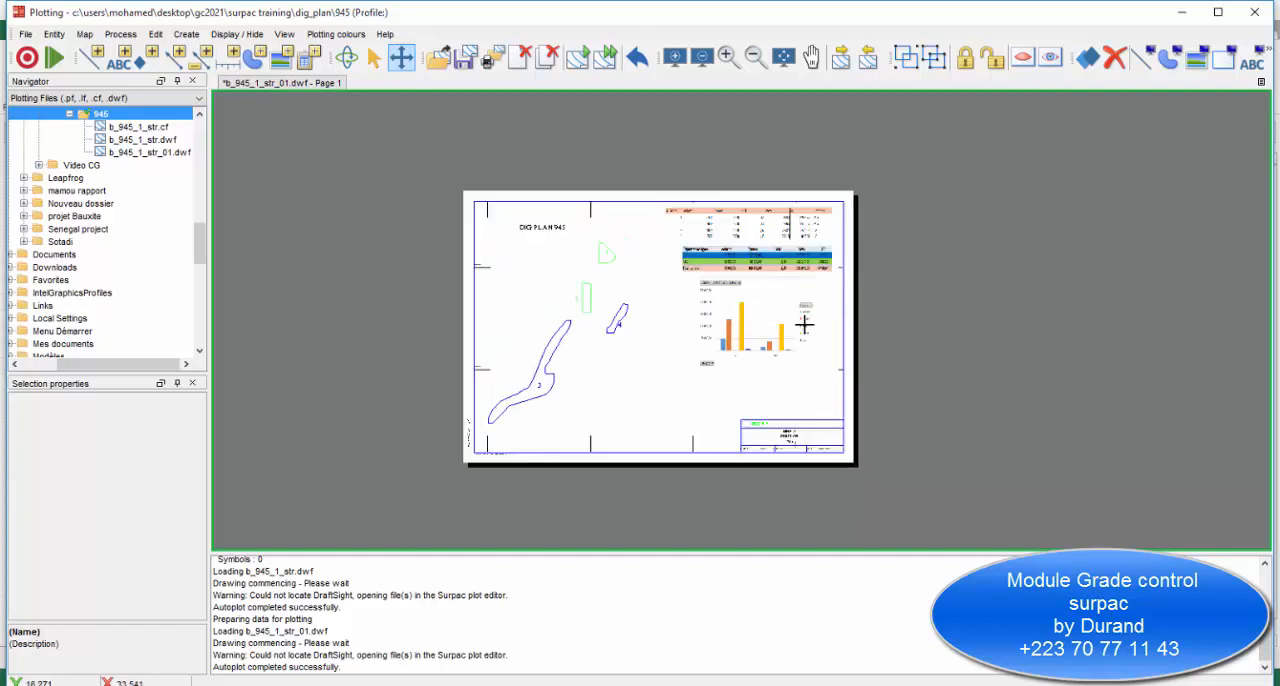
scroll(760, 339, "down", 1)
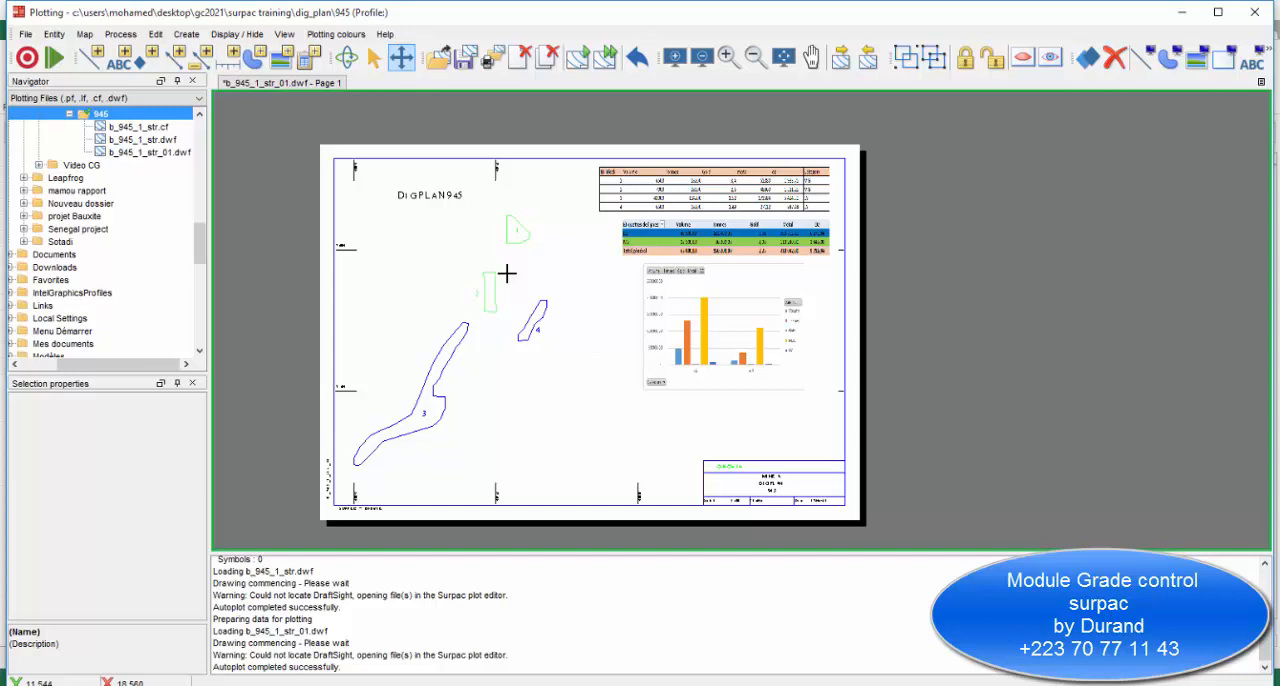
scroll(507, 273, "up", 3)
scroll(674, 280, "down", 4)
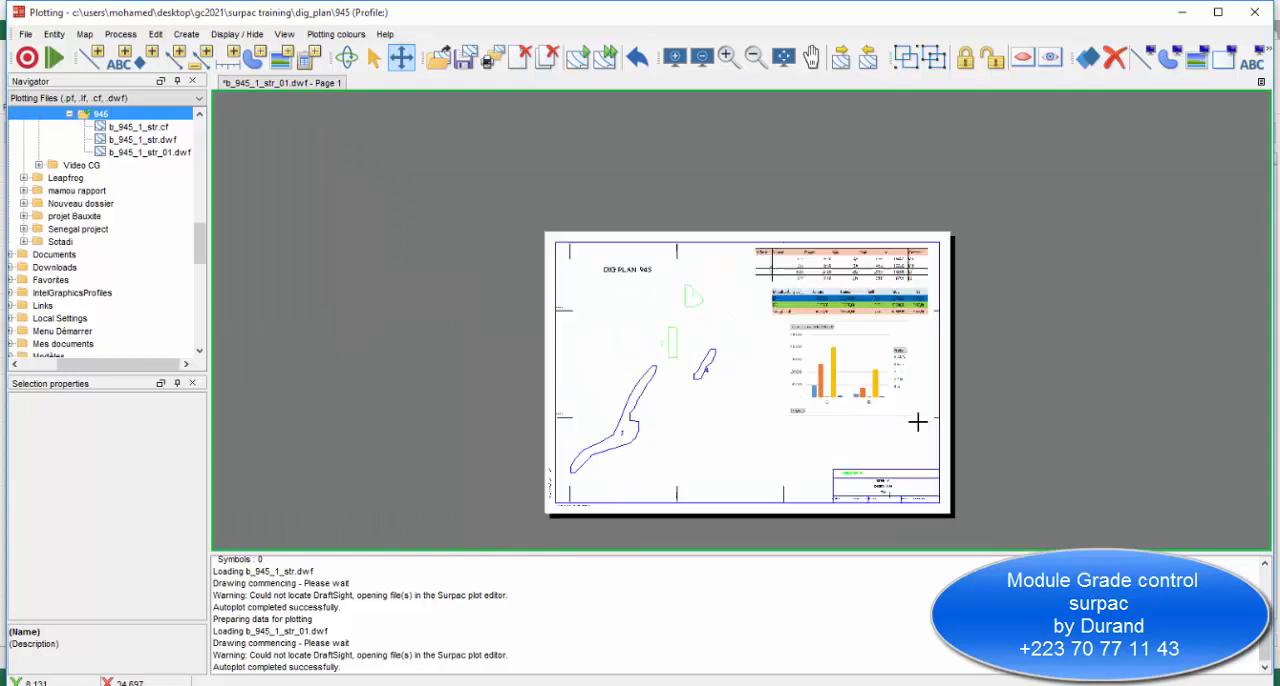
scroll(915, 422, "up", 2)
scroll(849, 407, "down", 1)
scroll(886, 398, "up", 1)
scroll(758, 325, "up", 1)
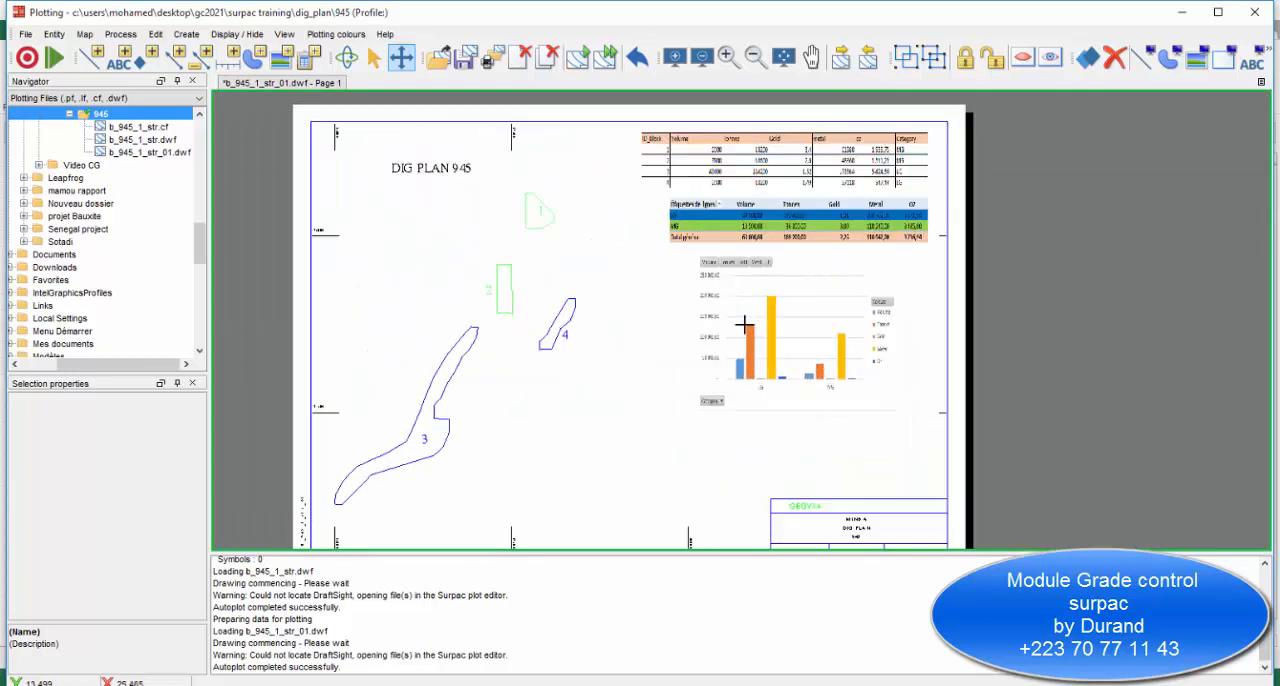
scroll(744, 325, "down", 1)
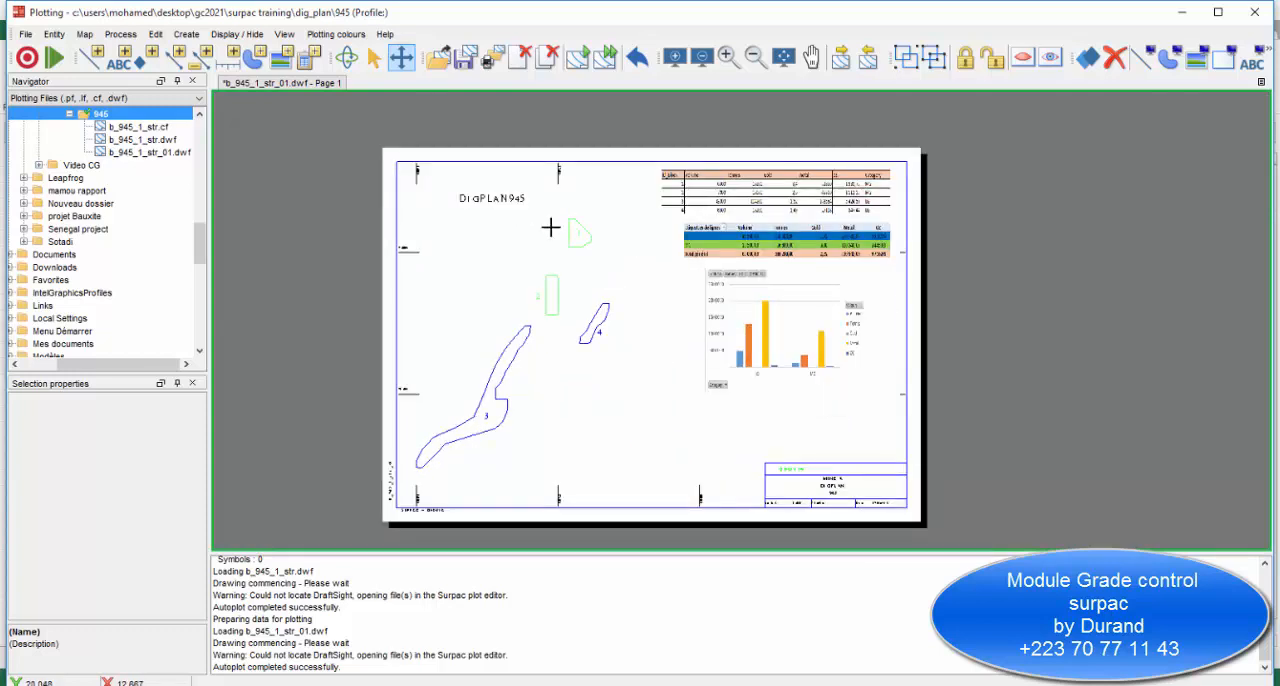
Start printing the viewport, saving the modified plot as b_945_.
left_click(20, 35)
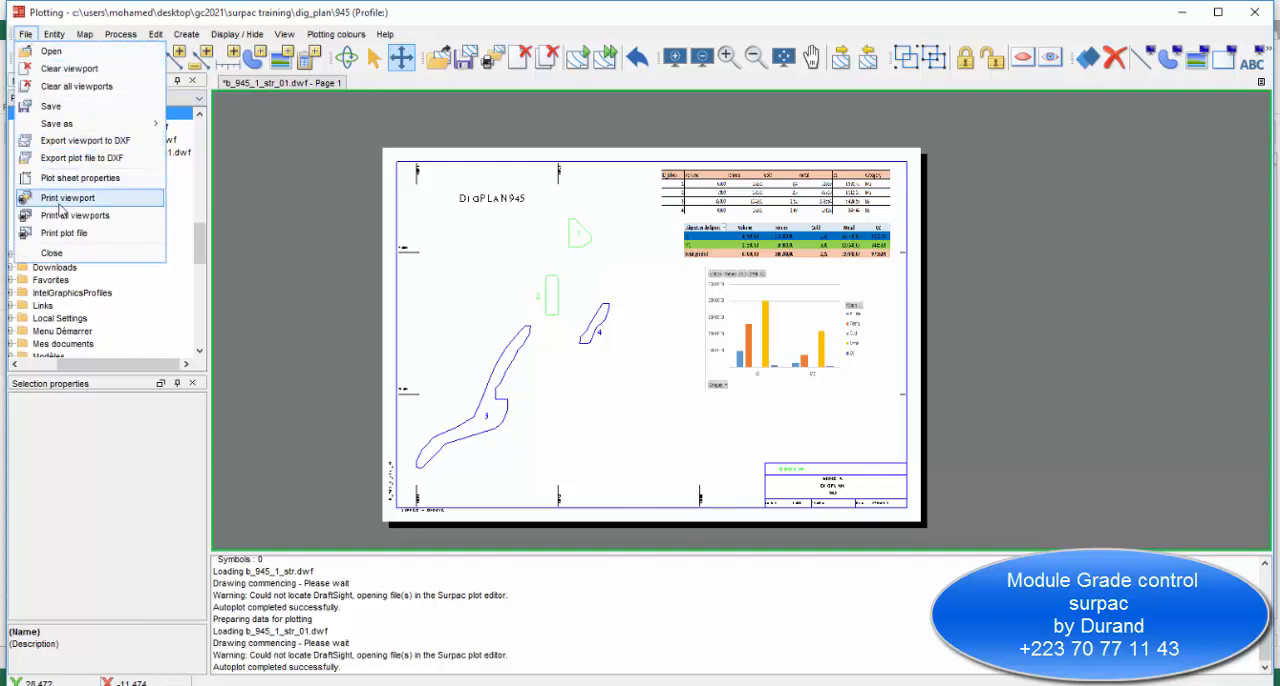
left_click(61, 204)
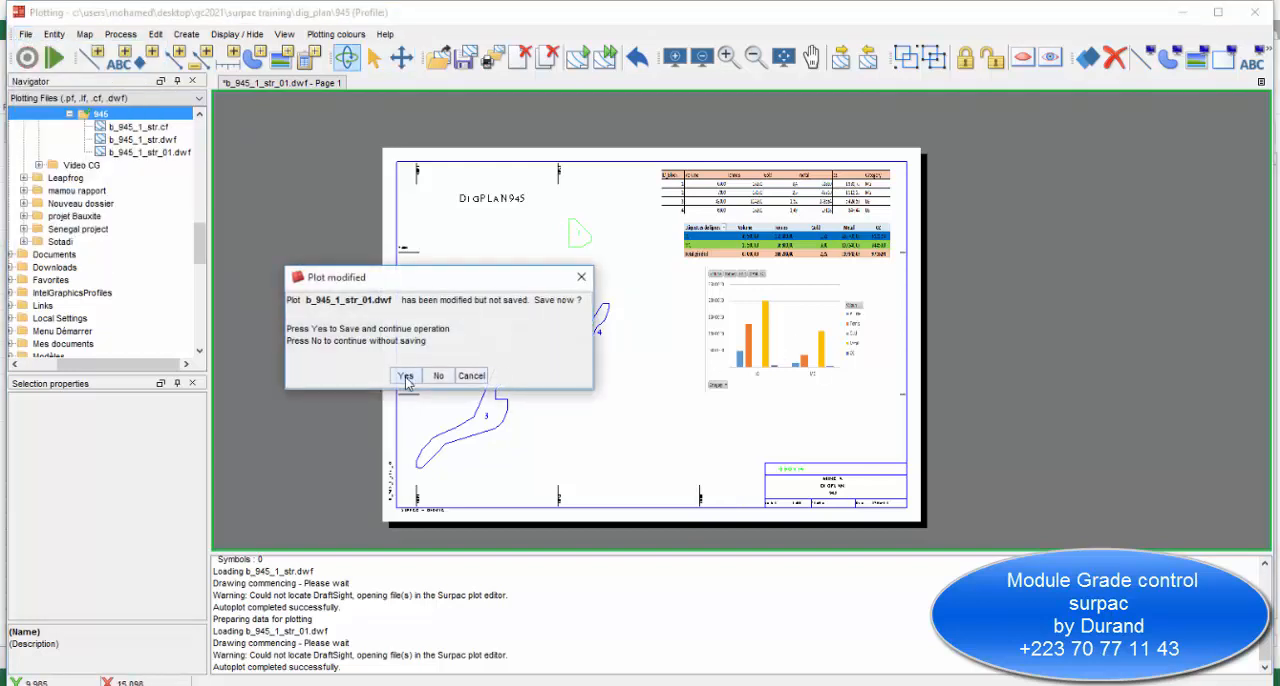
left_click(406, 377)
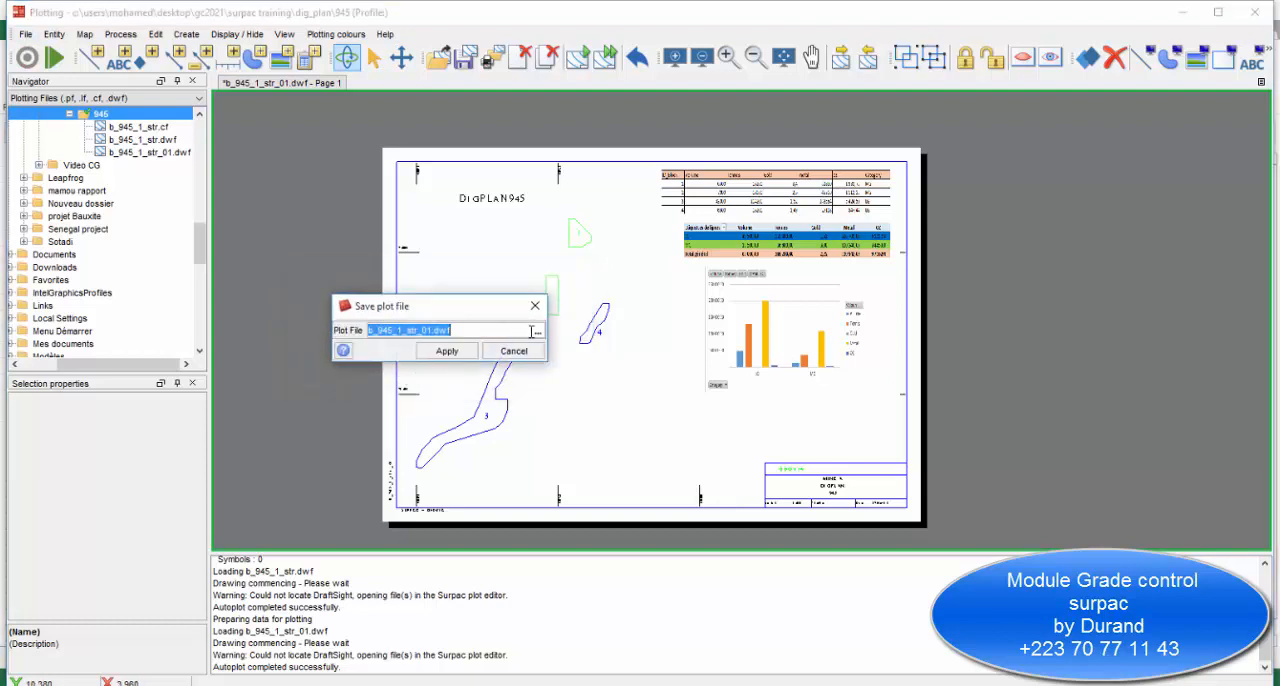
left_click(458, 334)
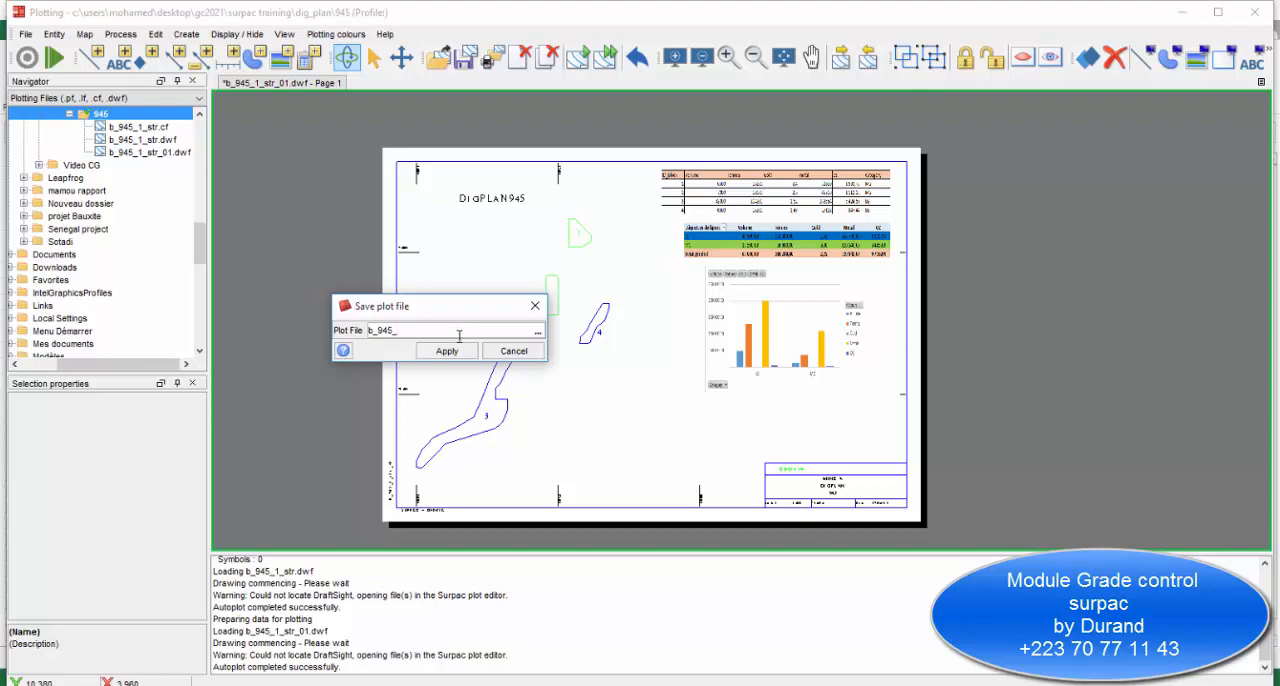
left_click(447, 351)
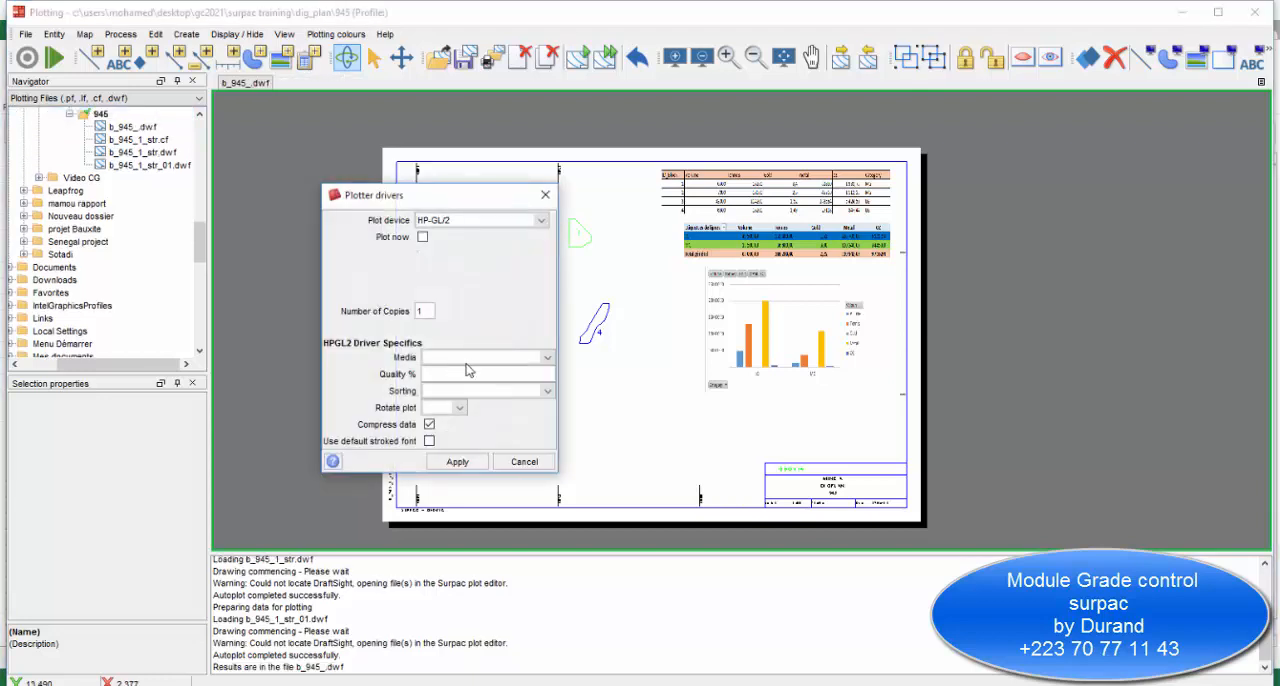
Set the plot device to WINDOWS and choose Microsoft Print to PDF as the printer.
left_click(541, 220)
left_click(464, 250)
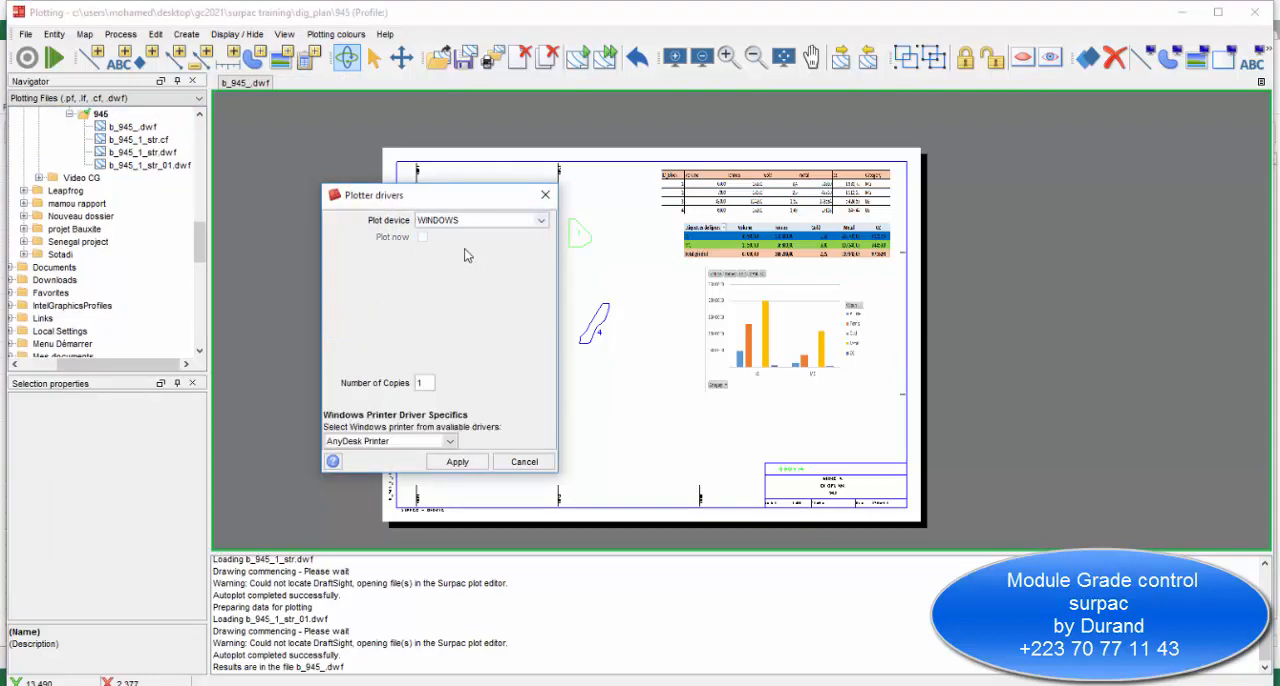
left_click(450, 441)
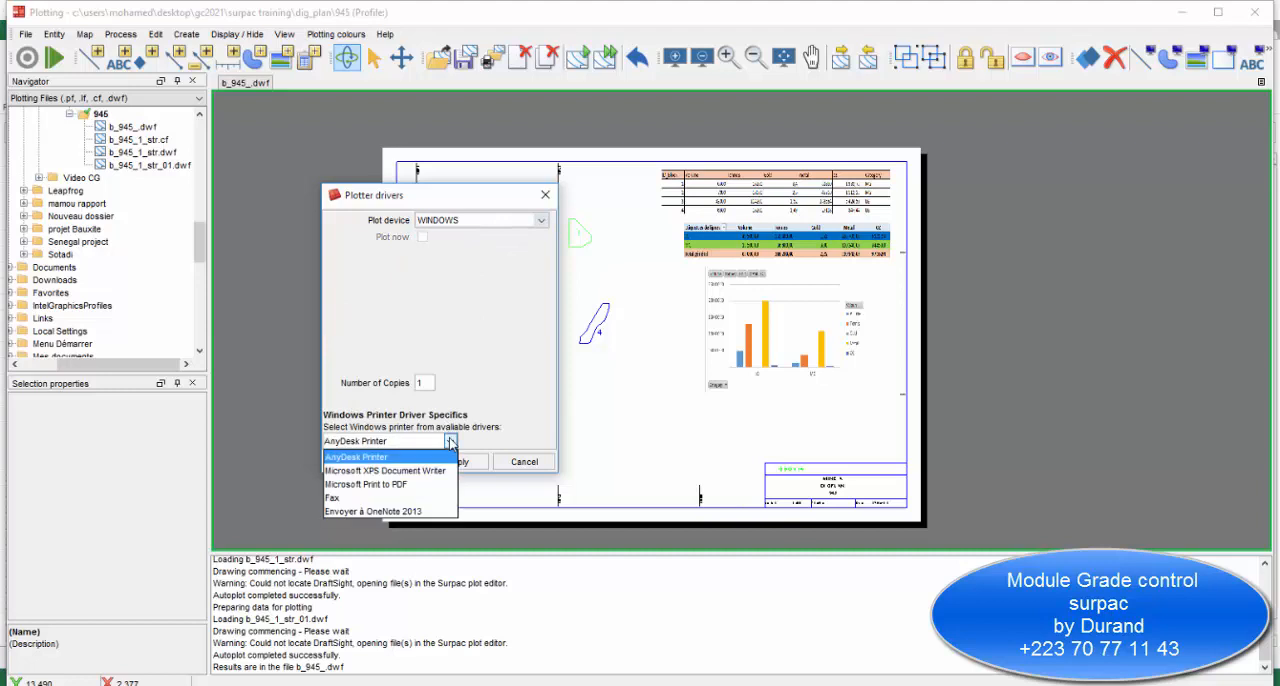
left_click(388, 485)
left_click(452, 461)
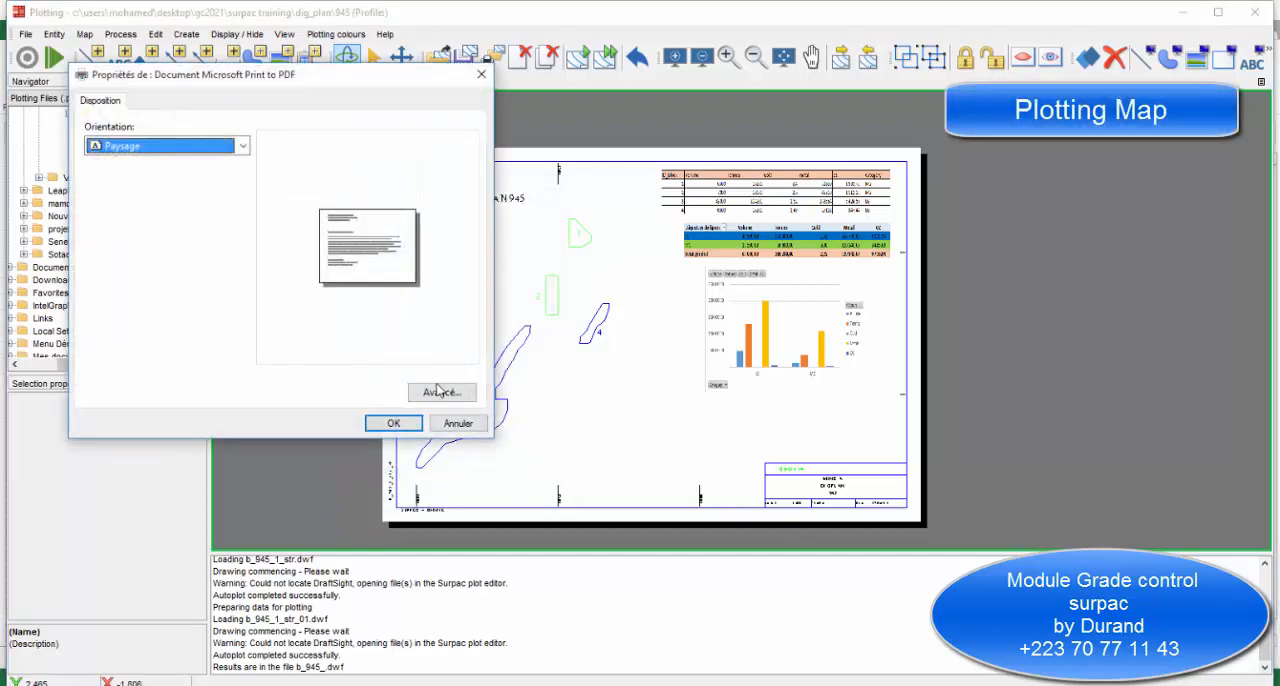
Set the PDF paper format to A3 and accept the landscape print properties.
left_click(437, 389)
left_click(366, 178)
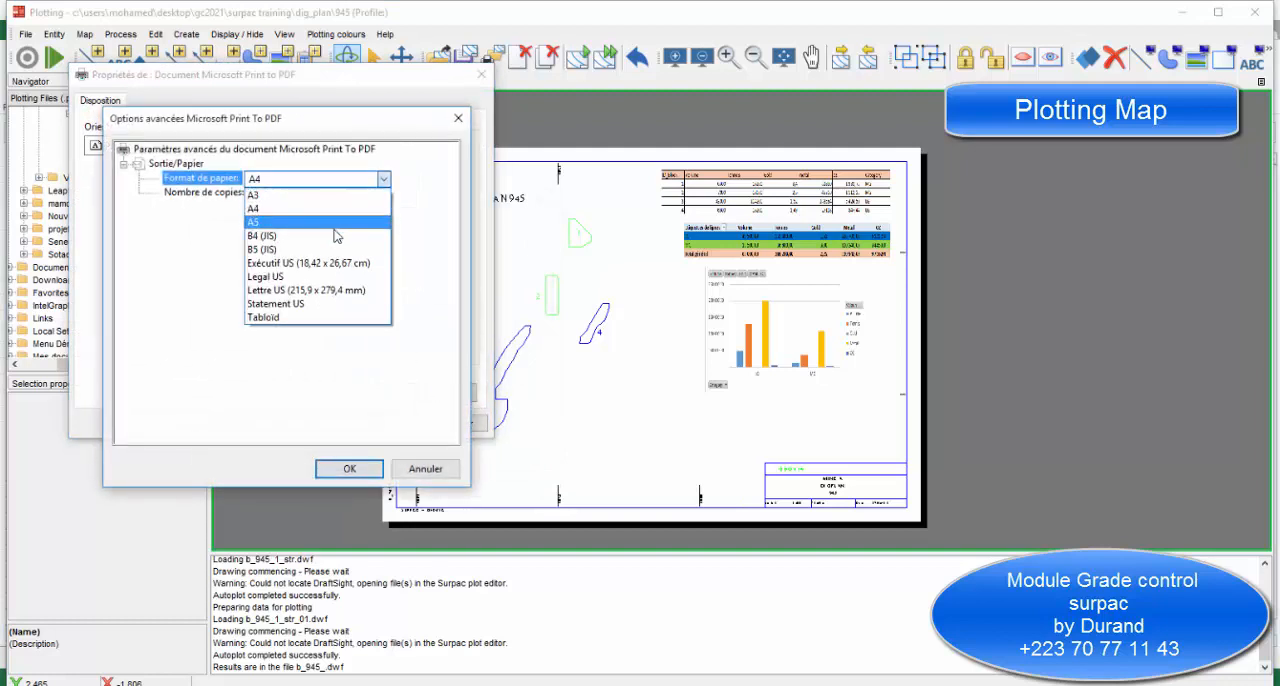
left_click(330, 201)
left_click(349, 468)
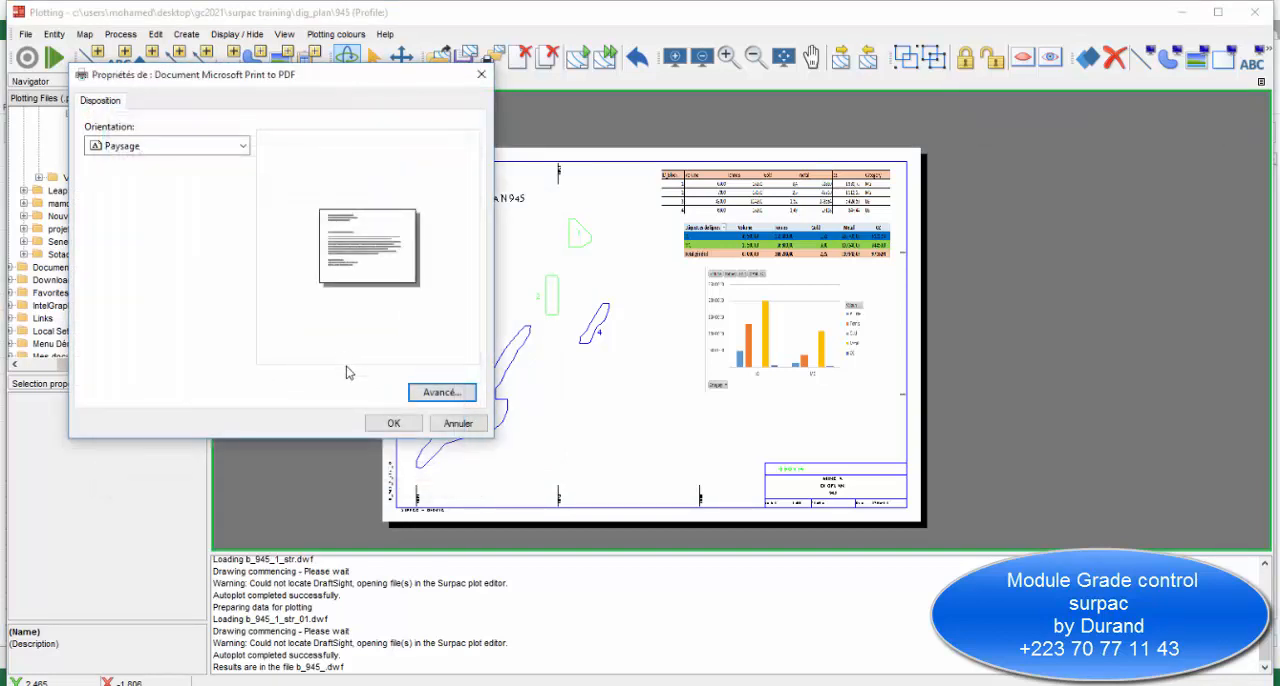
left_click(397, 421)
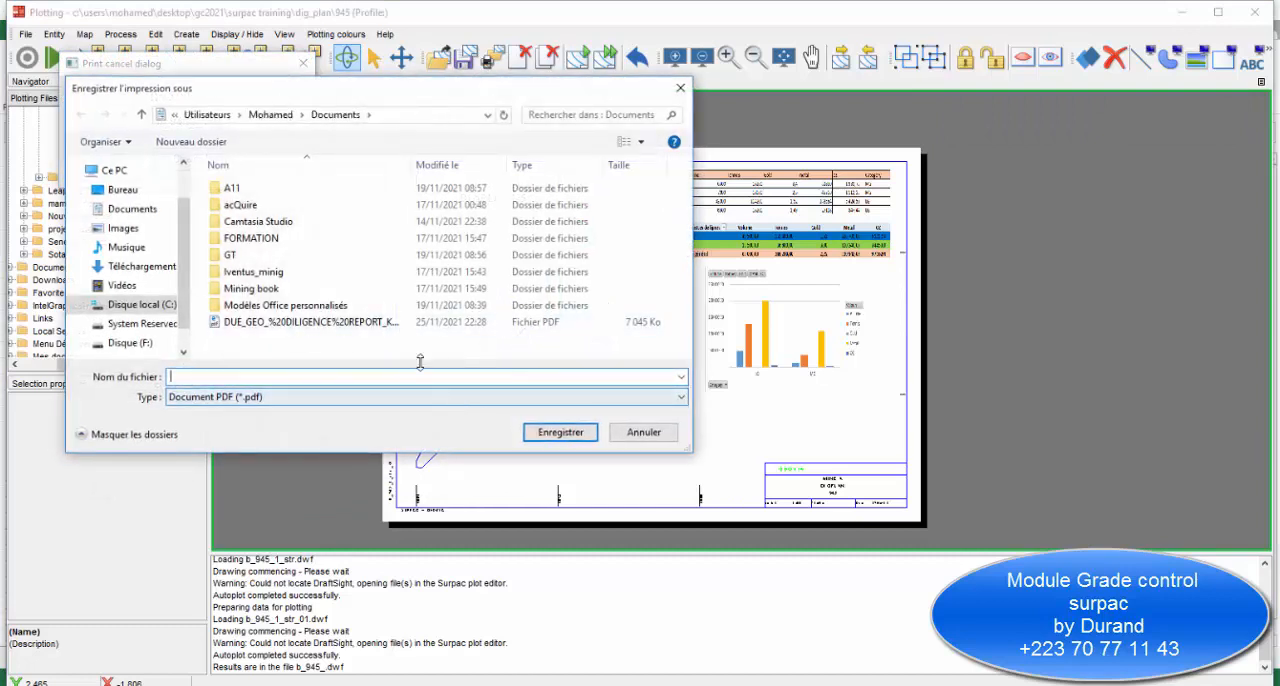
Save the PDF printout as B945 in the desktop's GC2021 > Video CG folder.
left_click(123, 190)
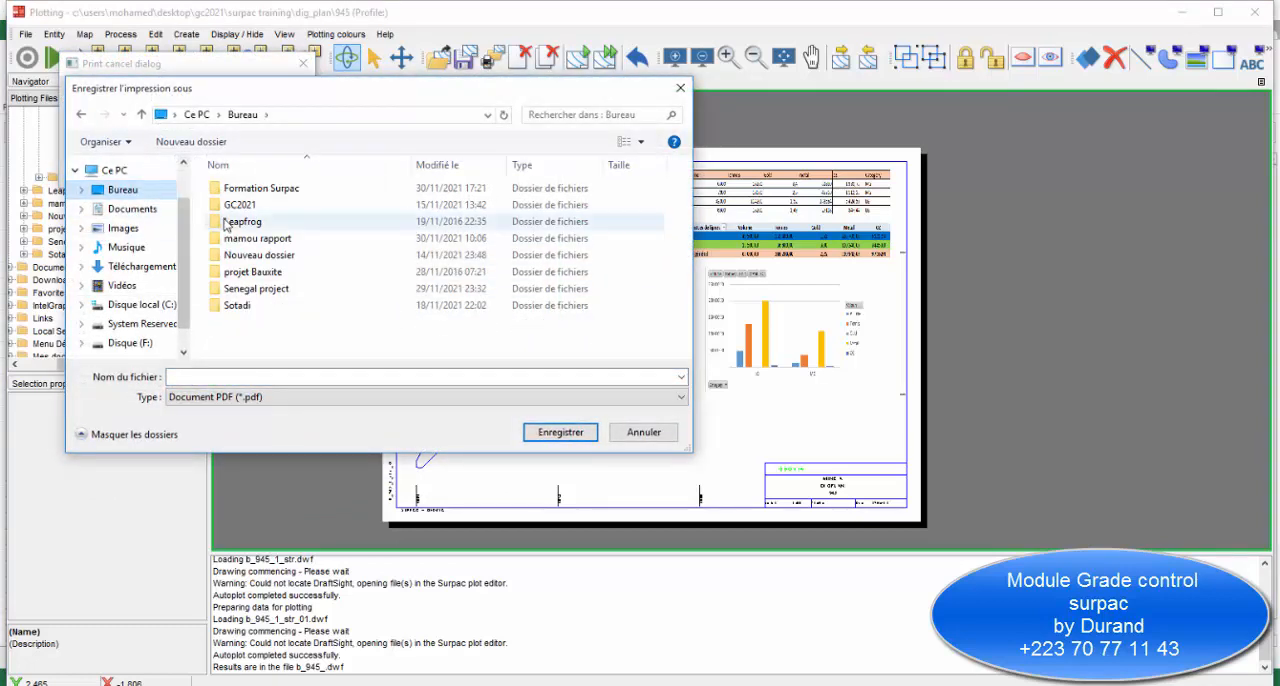
double_click(232, 205)
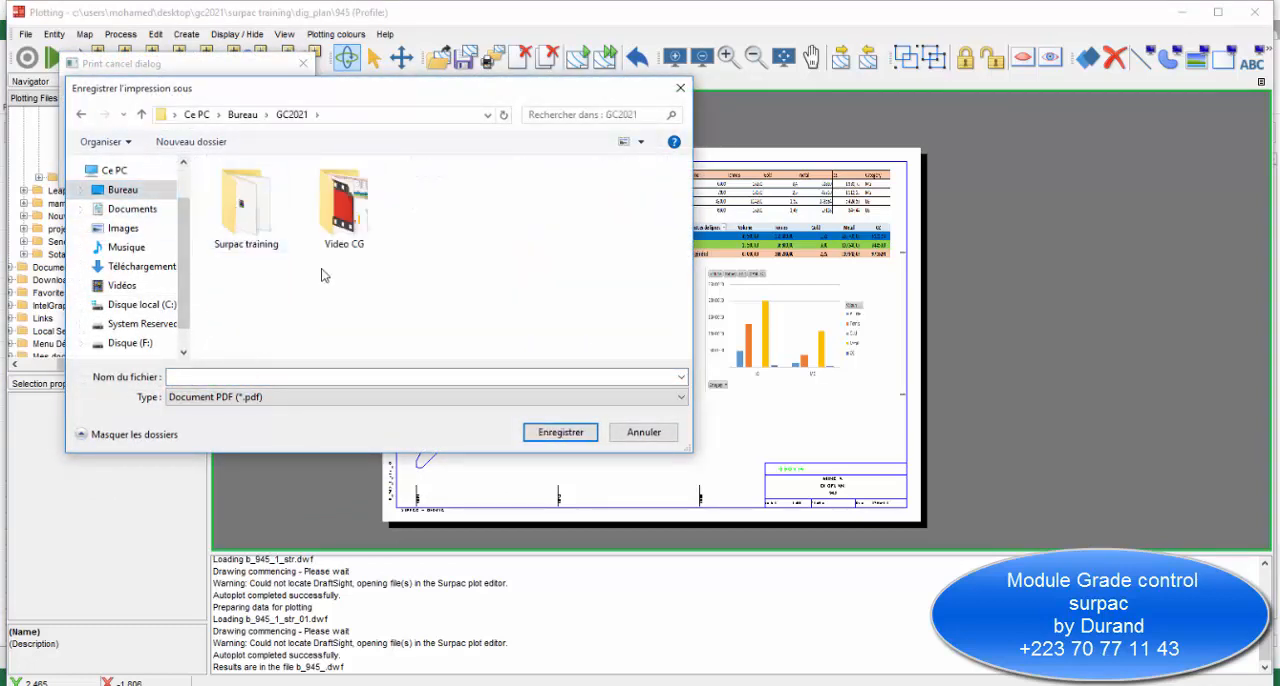
double_click(336, 232)
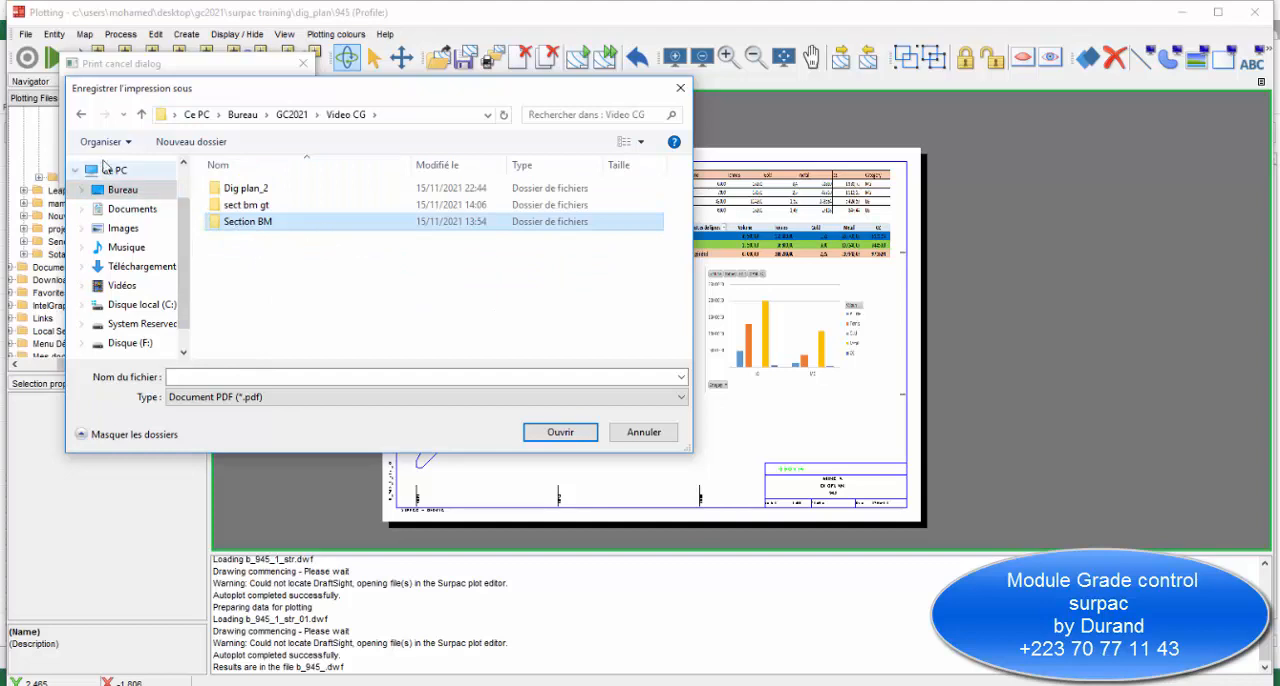
left_click(243, 377)
type("B")
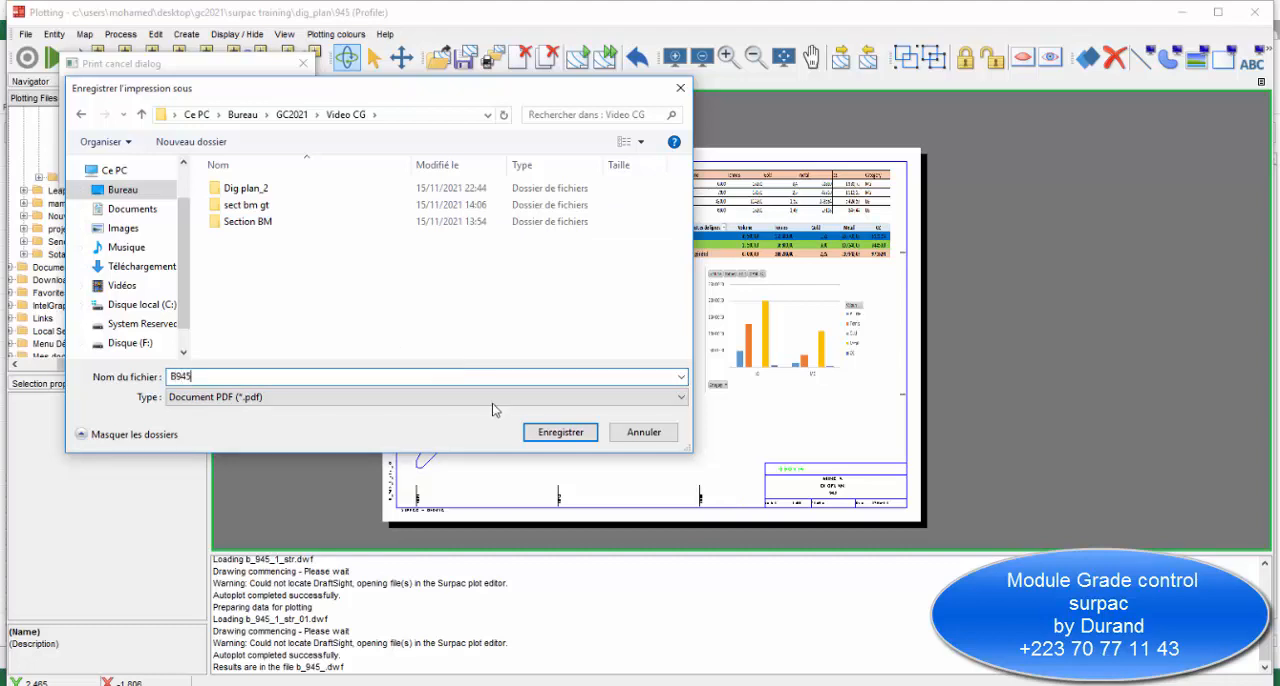
type("945")
left_click(534, 433)
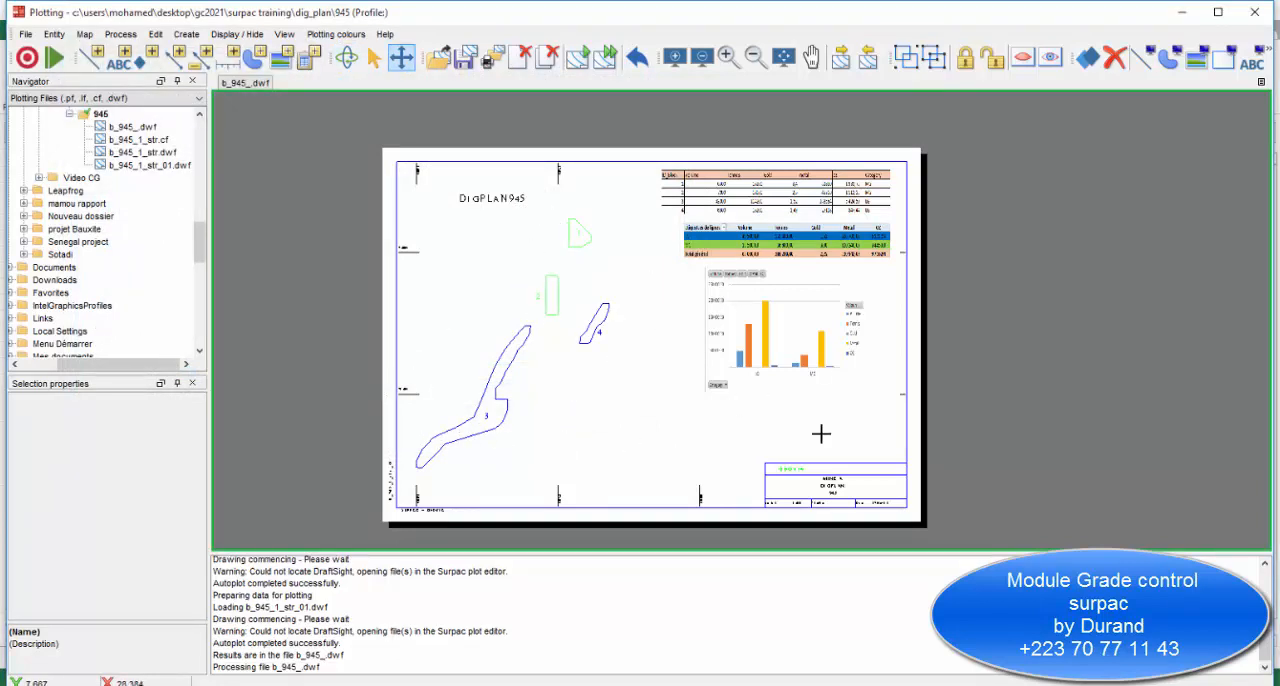
Inspect the finished dig plan's ore blocks, report tables and chart up close and as a whole sheet.
scroll(646, 334, "down", 1)
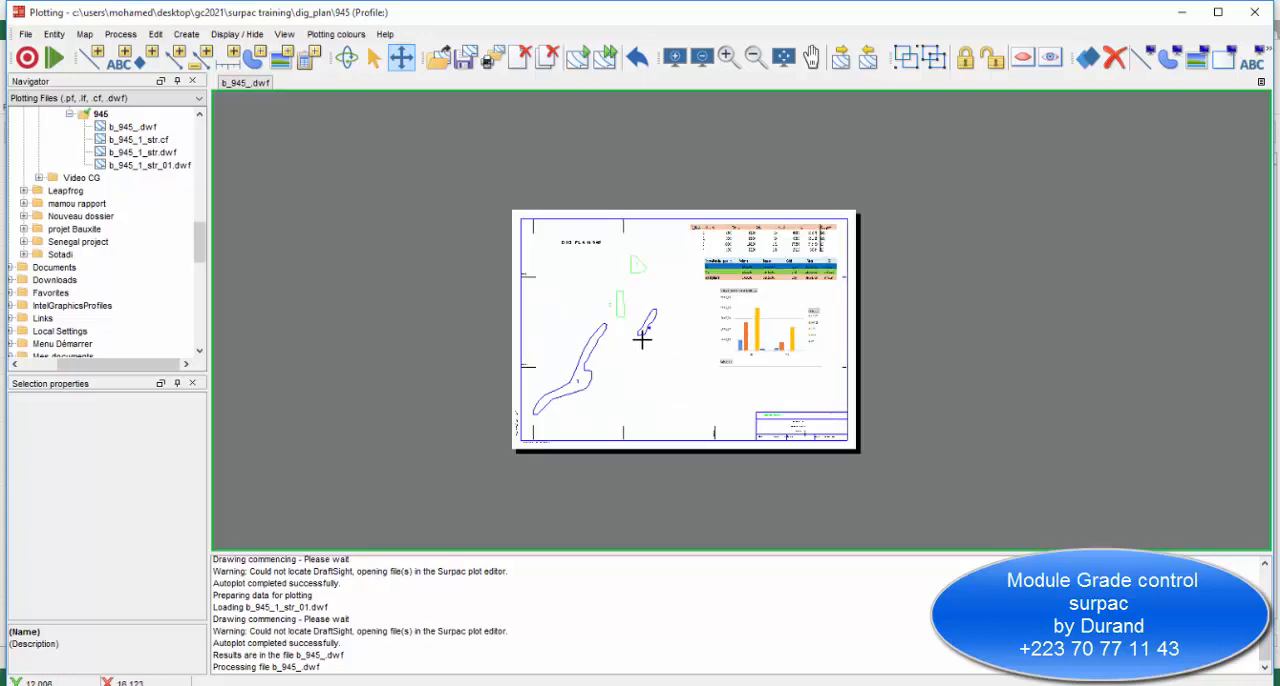
scroll(823, 267, "up", 2)
scroll(823, 265, "up", 3)
scroll(823, 265, "down", 3)
scroll(789, 334, "up", 3)
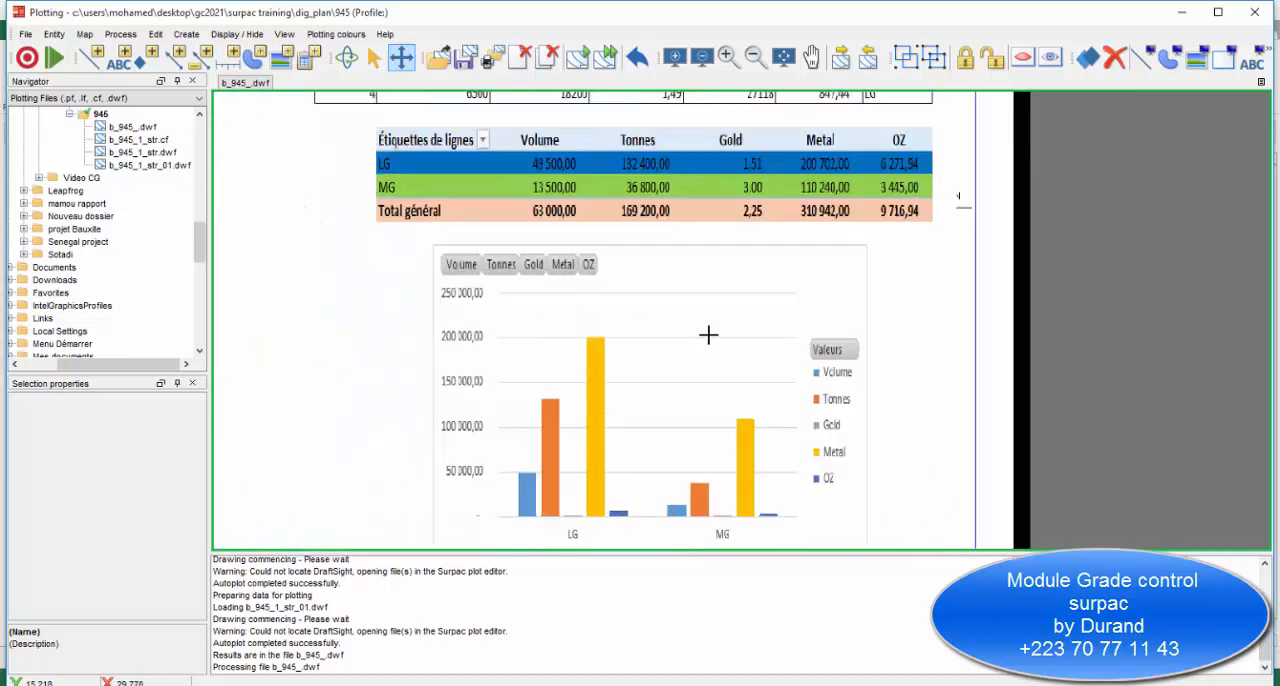
scroll(537, 327, "up", 1)
scroll(600, 260, "down", 2)
scroll(709, 197, "up", 1)
scroll(700, 200, "down", 2)
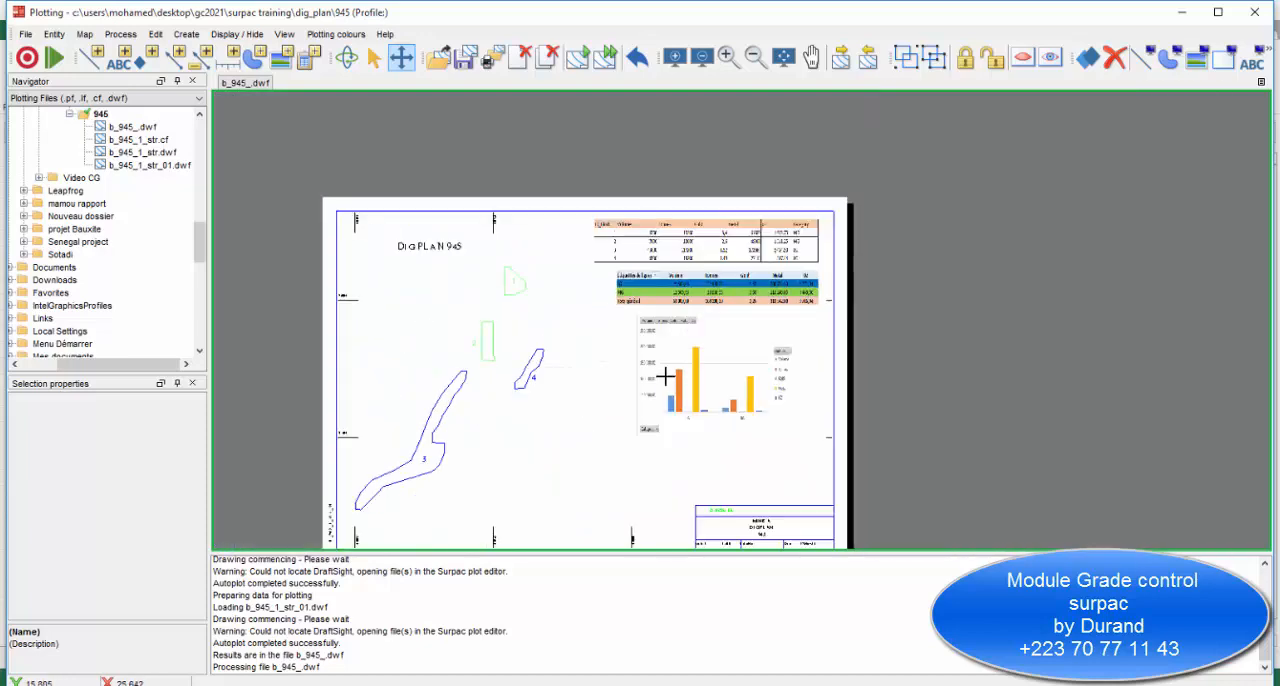
scroll(631, 364, "up", 1)
scroll(693, 308, "down", 2)
scroll(707, 334, "down", 1)
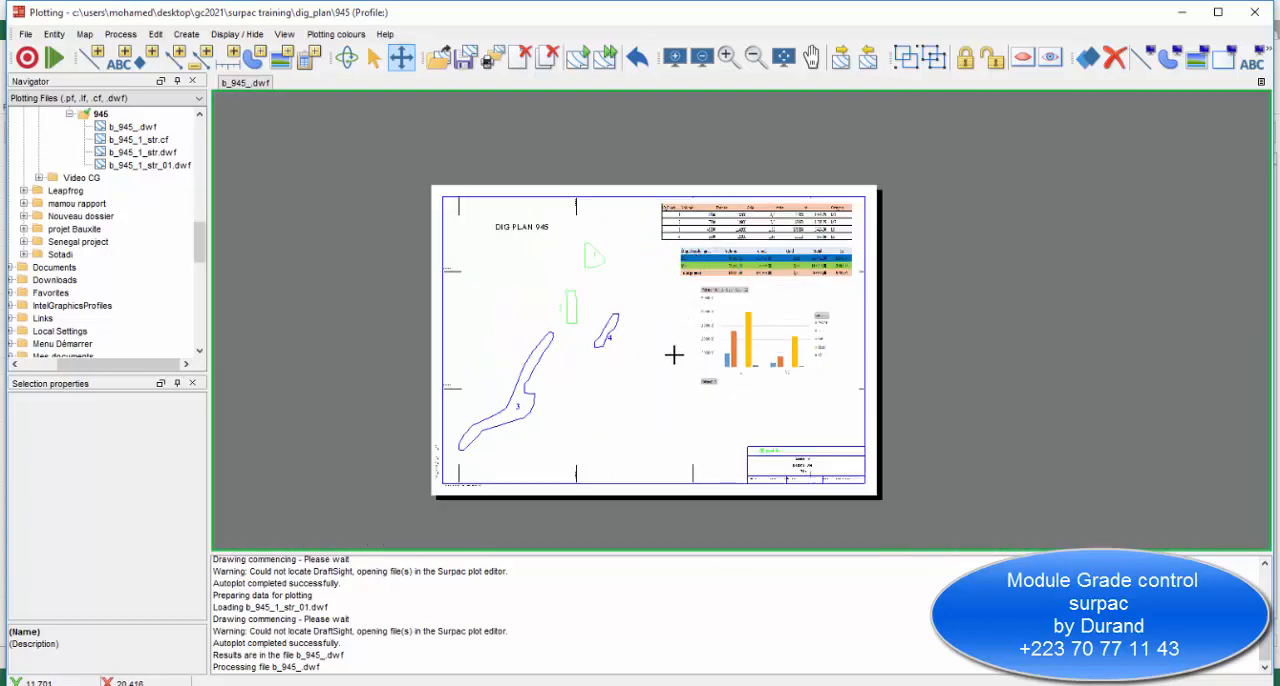
scroll(673, 354, "up", 1)
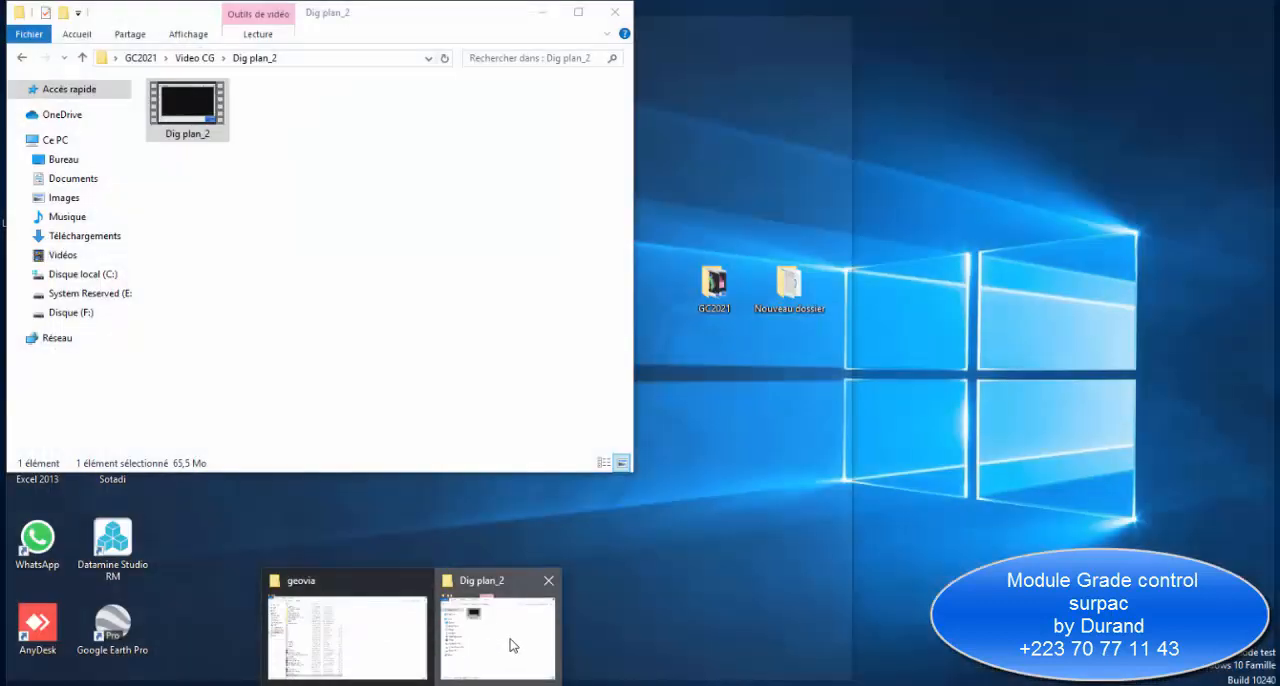
Open the B945 PDF from the Video CG folder and examine the printed dig plan's ore blocks, tables, chart and title block.
left_click(514, 640)
left_click(180, 59)
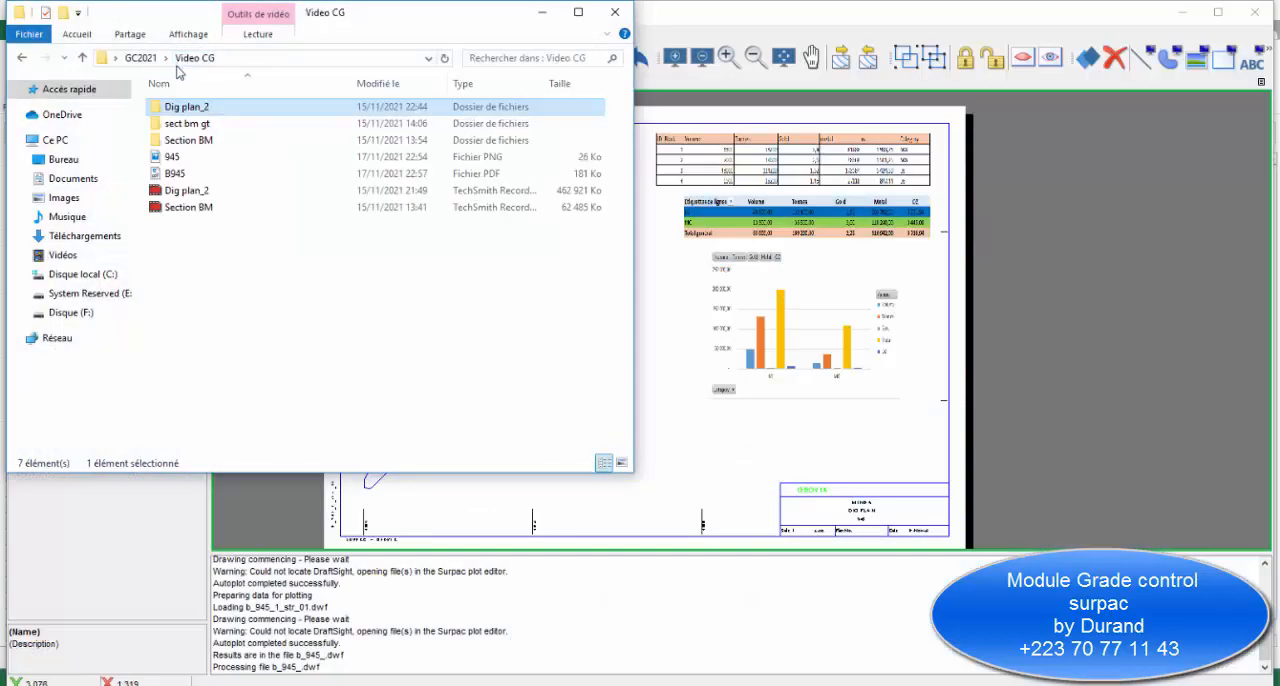
double_click(175, 180)
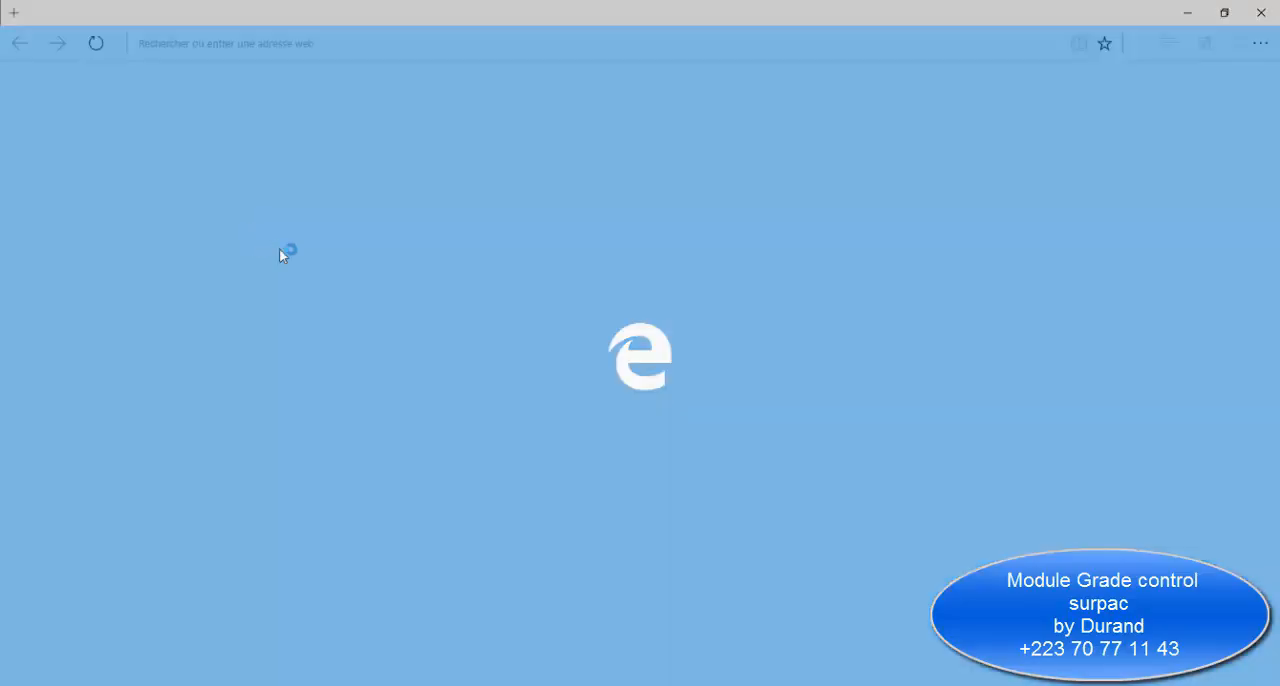
scroll(548, 292, "down", 3)
scroll(530, 300, "up", 3)
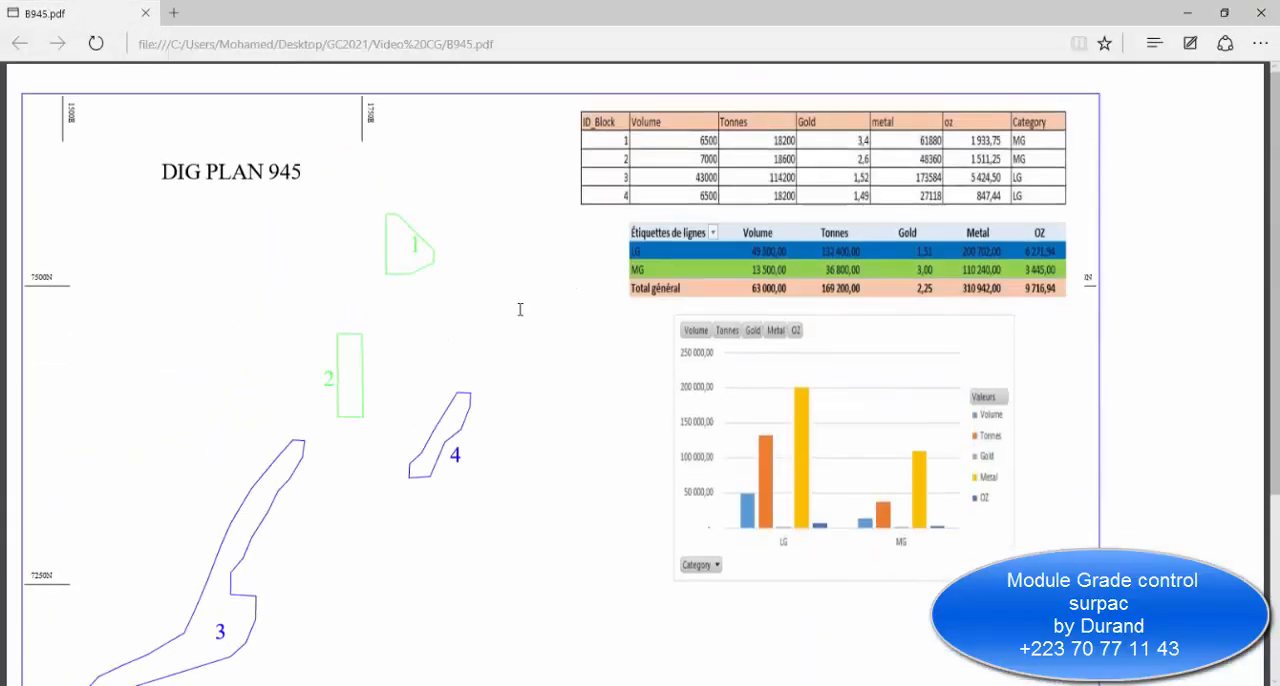
scroll(540, 263, "down", 3)
scroll(525, 270, "up", 2)
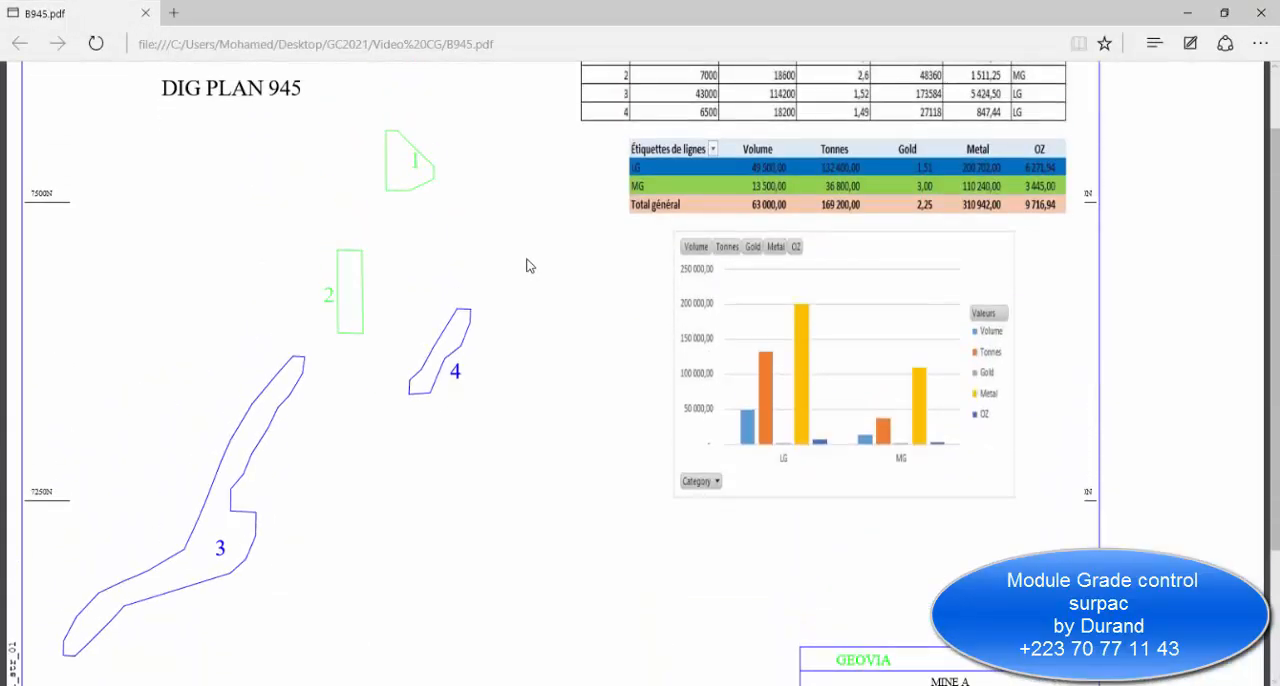
scroll(522, 260, "down", 3, "ctrl")
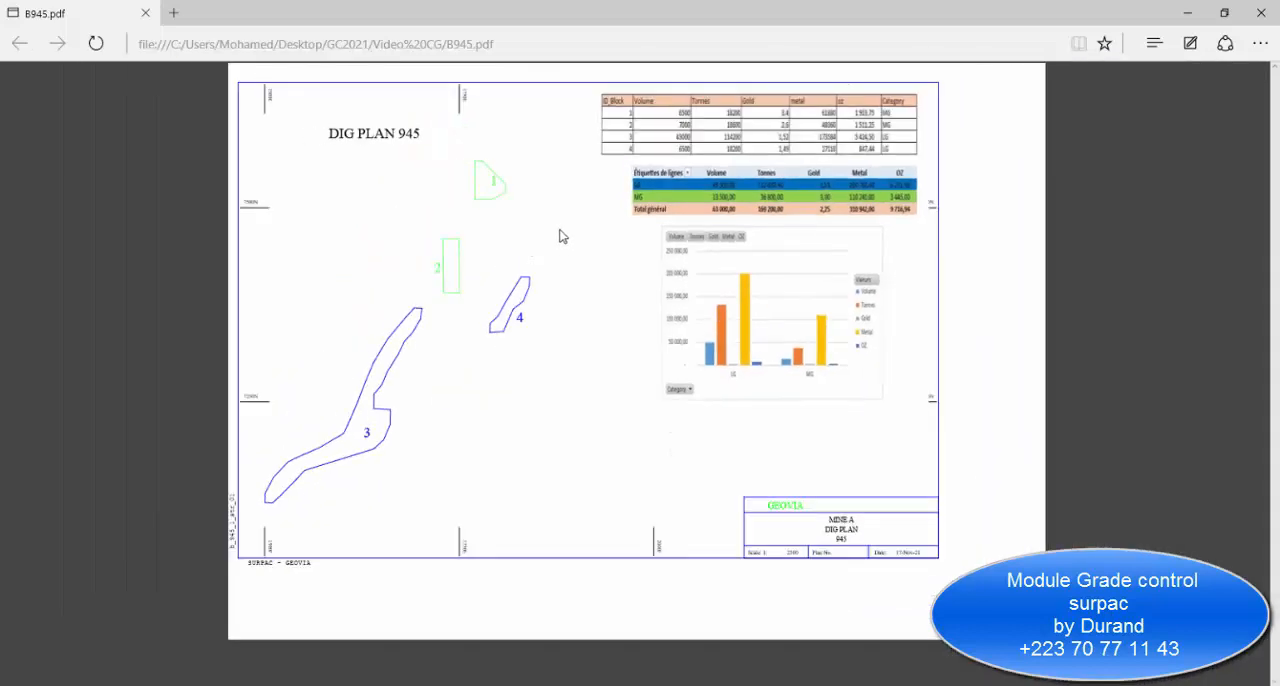
scroll(612, 366, "up", 2, "ctrl")
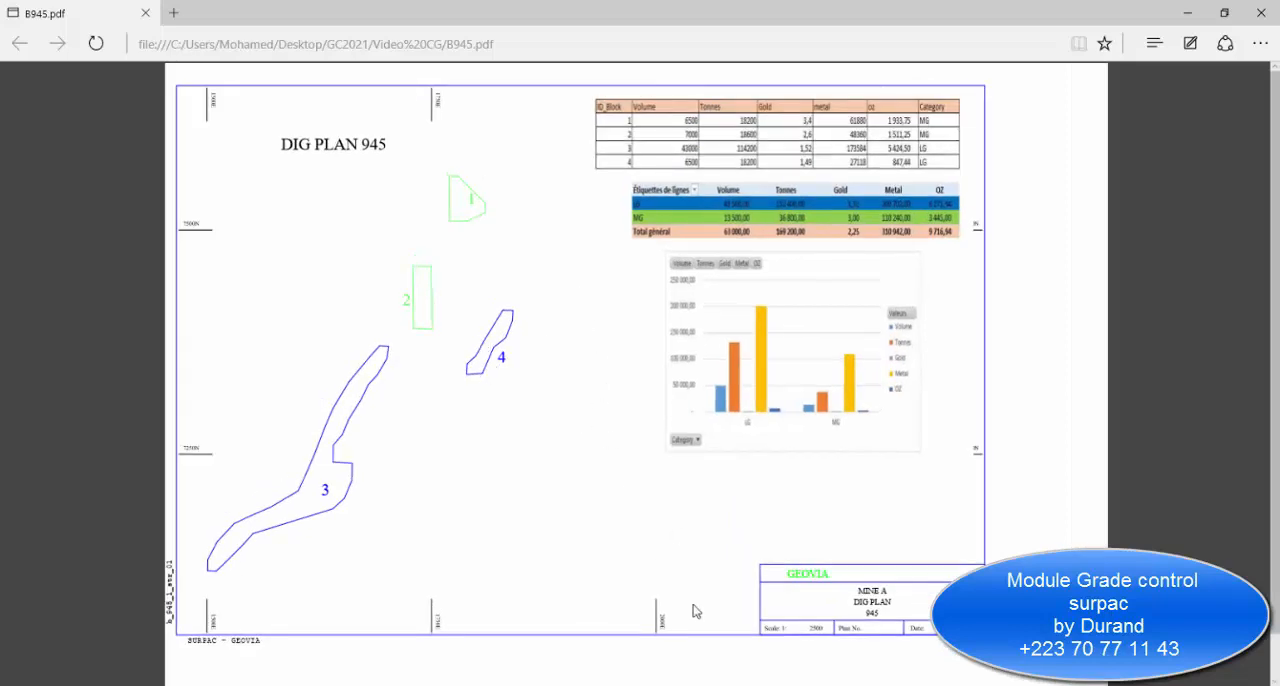
Switch back to the Surpac plotting window, ungroup the title block and delete its green GEOVIA text.
mouse_move(789, 662)
left_click(800, 640)
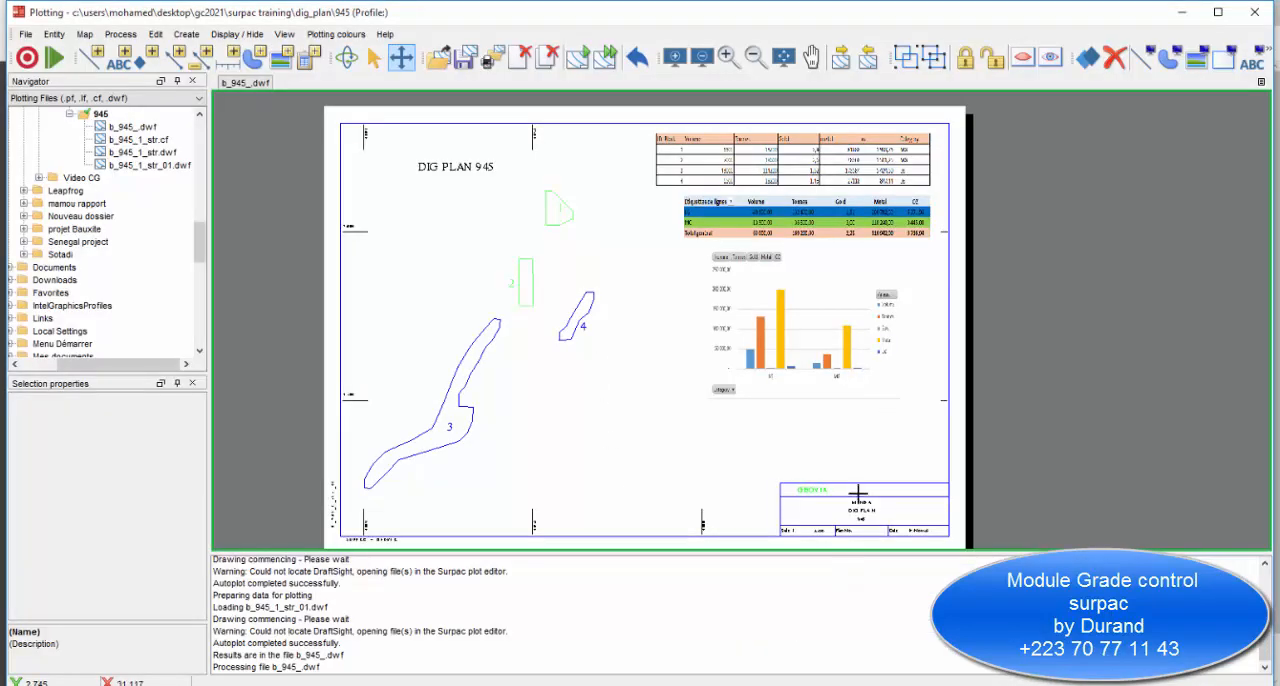
scroll(765, 507, "up", 5)
scroll(765, 507, "down", 4)
scroll(765, 369, "up", 3)
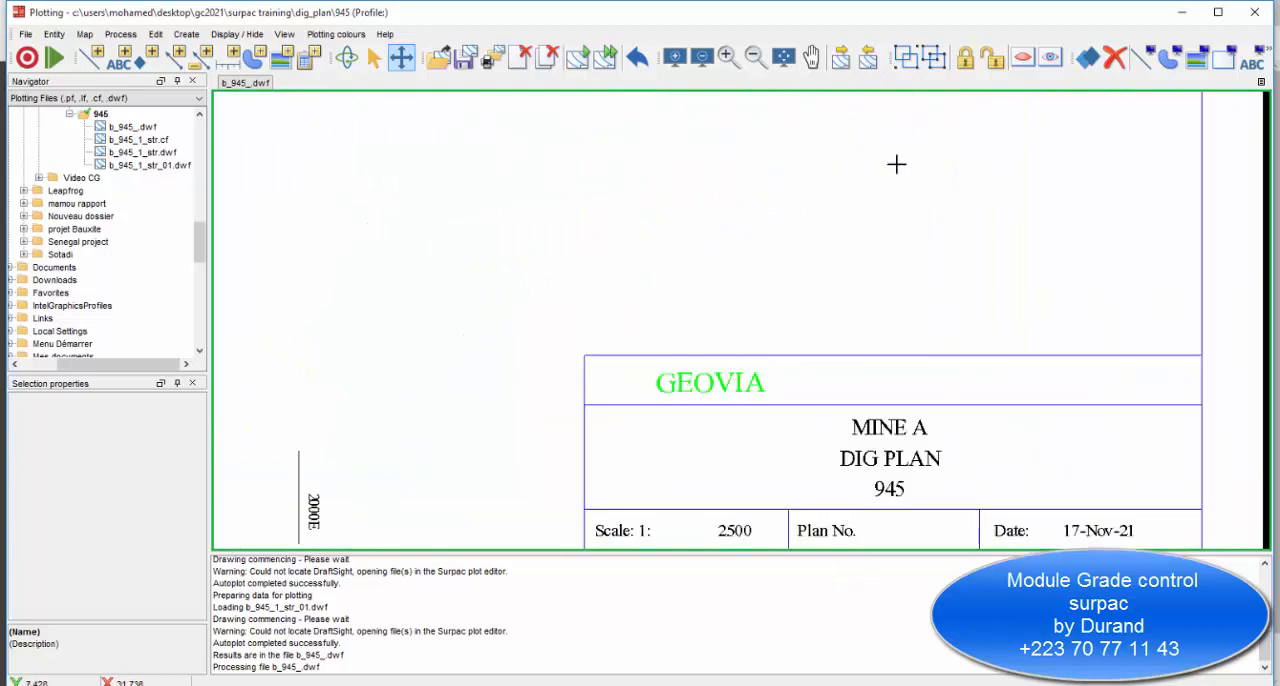
left_click(785, 349)
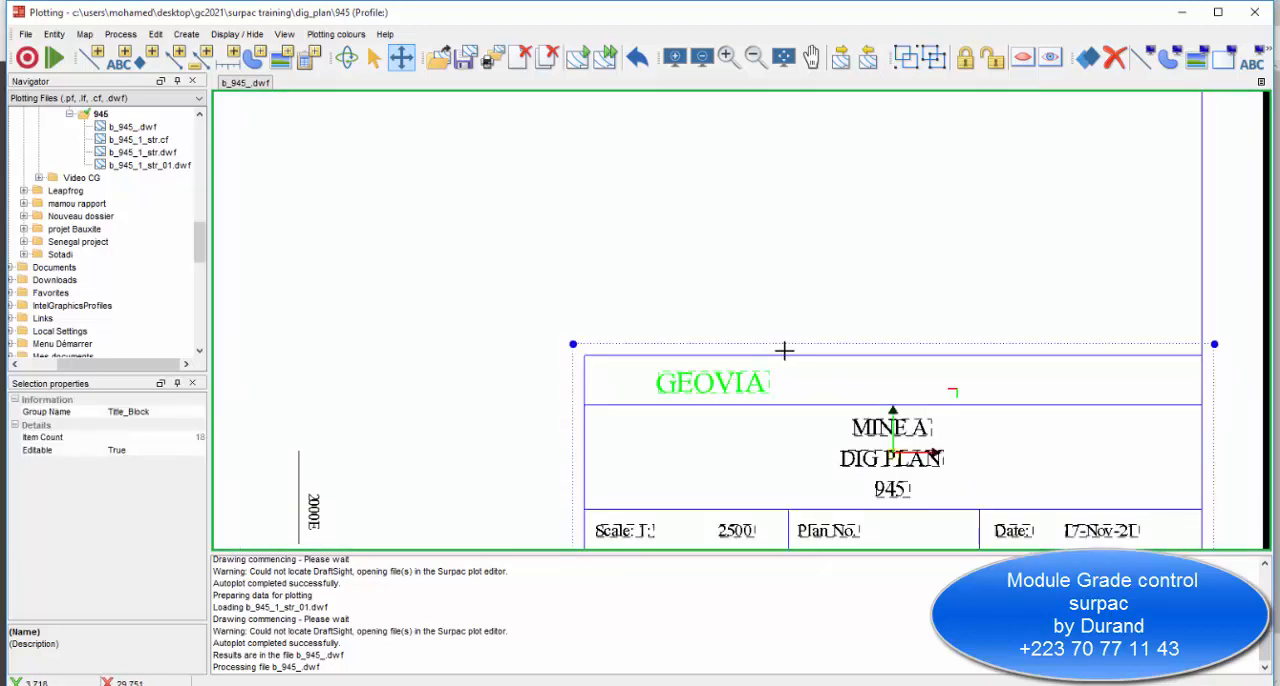
left_click(932, 57)
left_click(707, 380)
key("Delete")
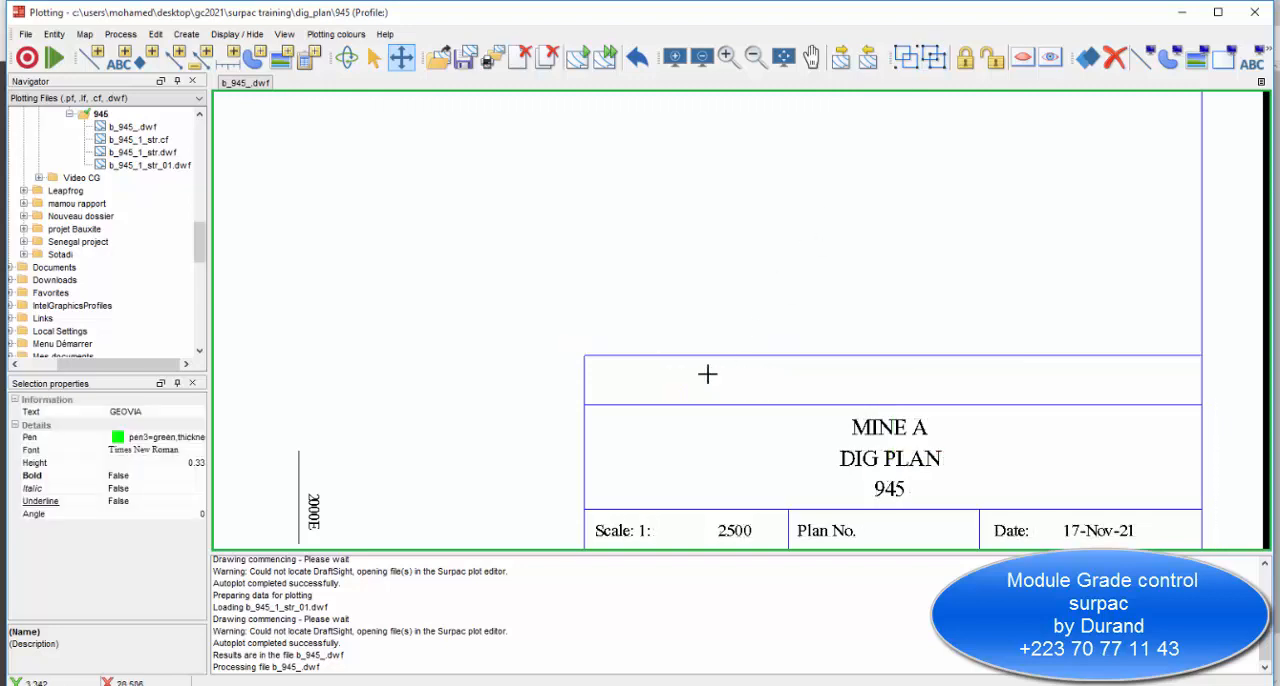
left_click(705, 375)
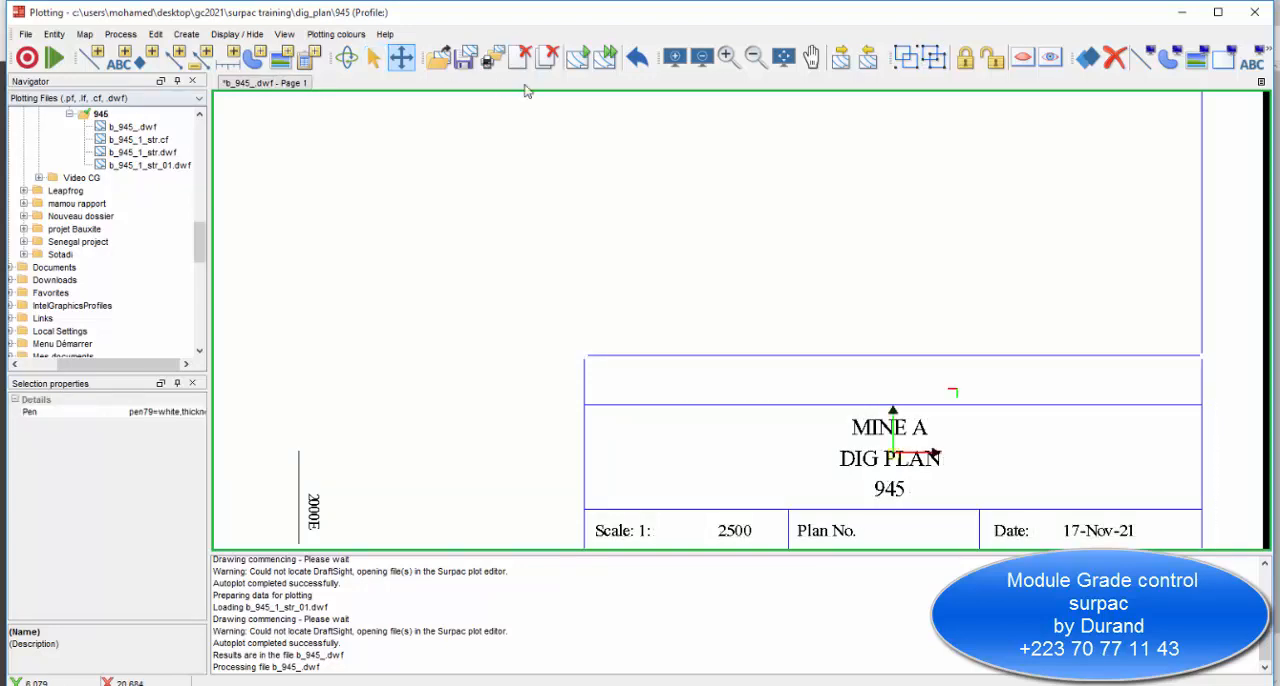
Insert the text GEOTRAINING in the title block's empty top row, using the pen9 yellow 0.25 colour.
left_click(119, 57)
left_click(654, 384)
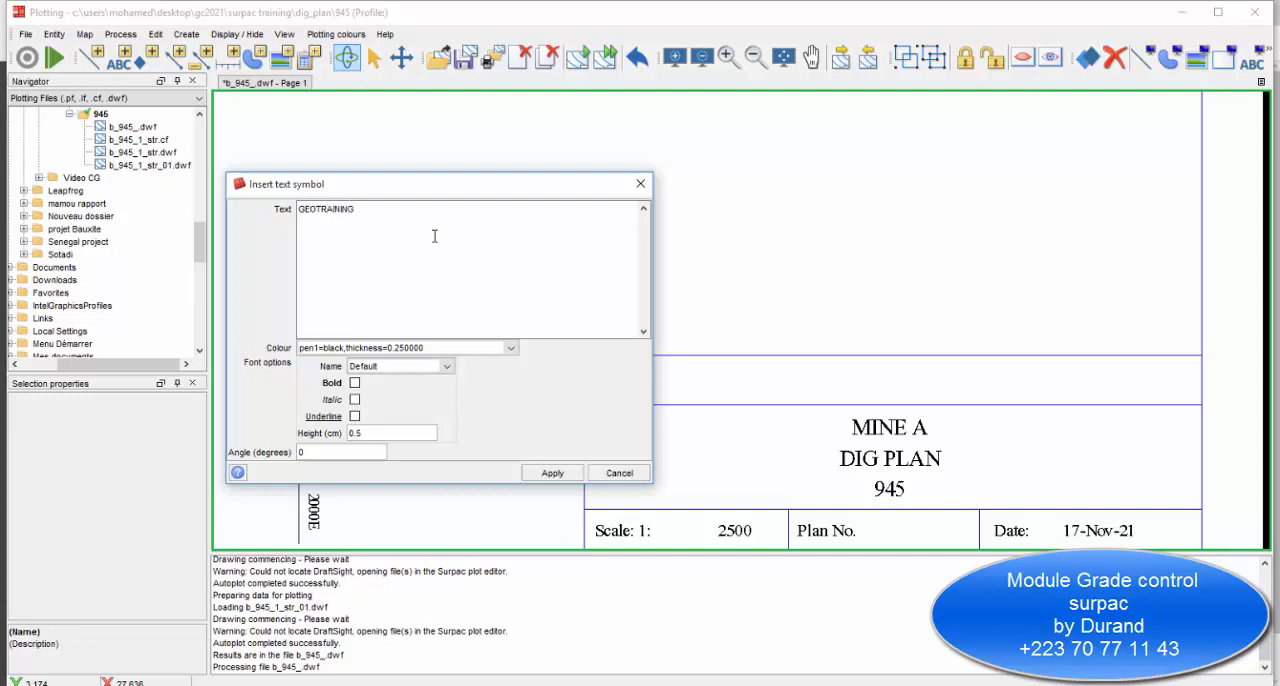
left_click(510, 347)
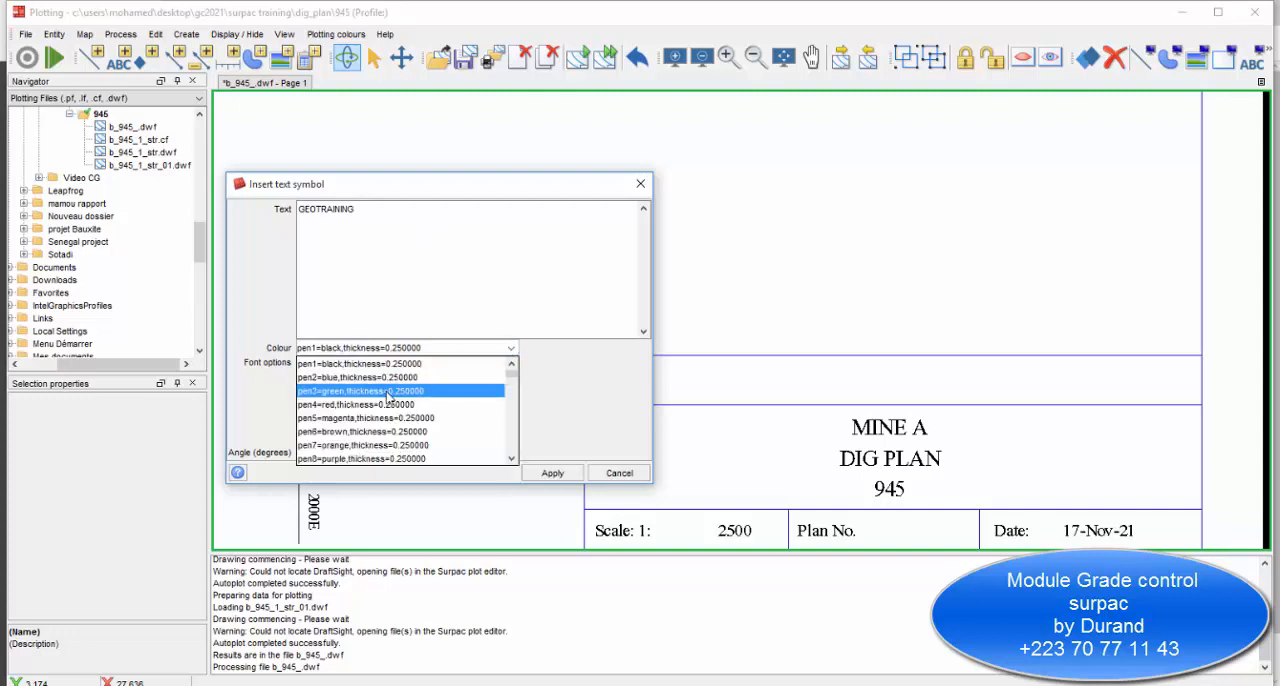
scroll(392, 428, "down", 1)
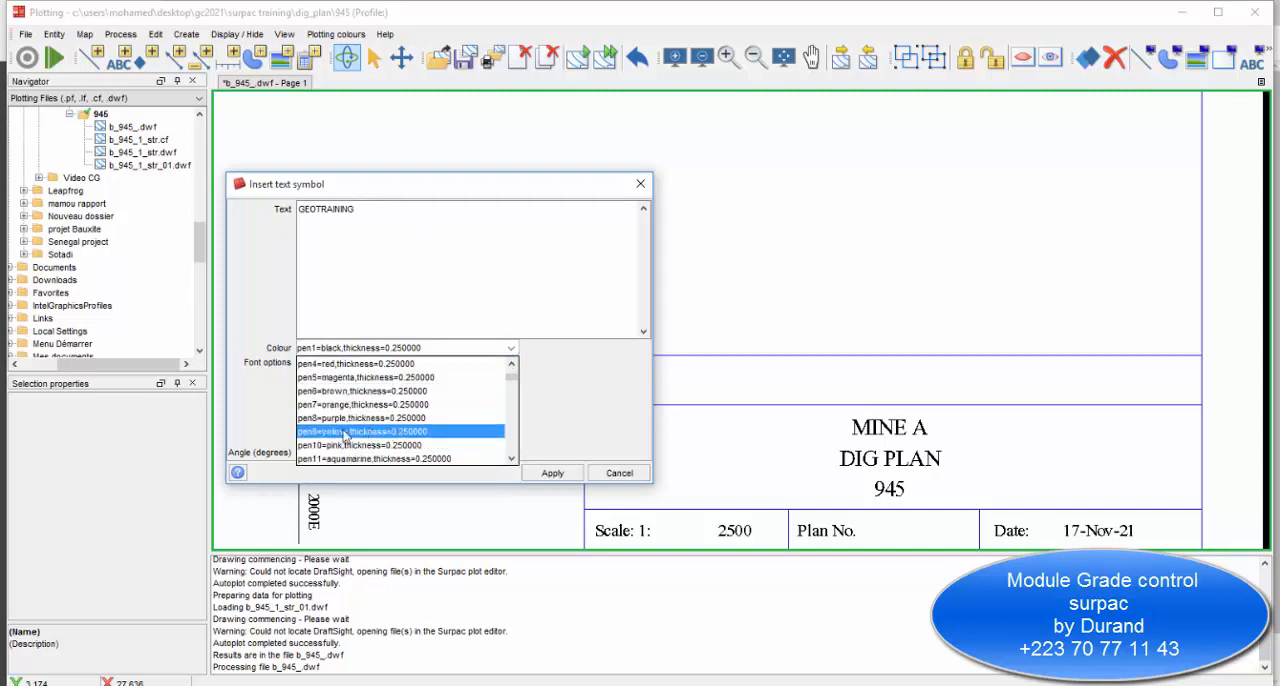
scroll(400, 440, "down", 1)
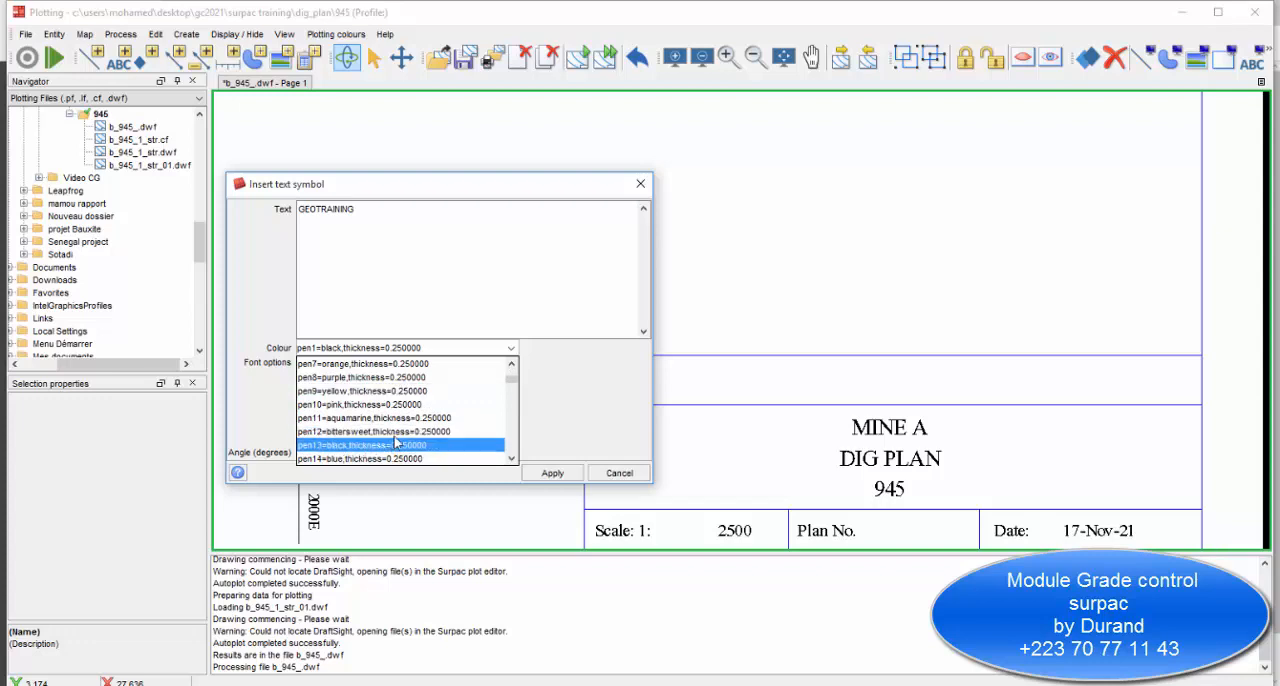
left_click(375, 392)
left_click(548, 473)
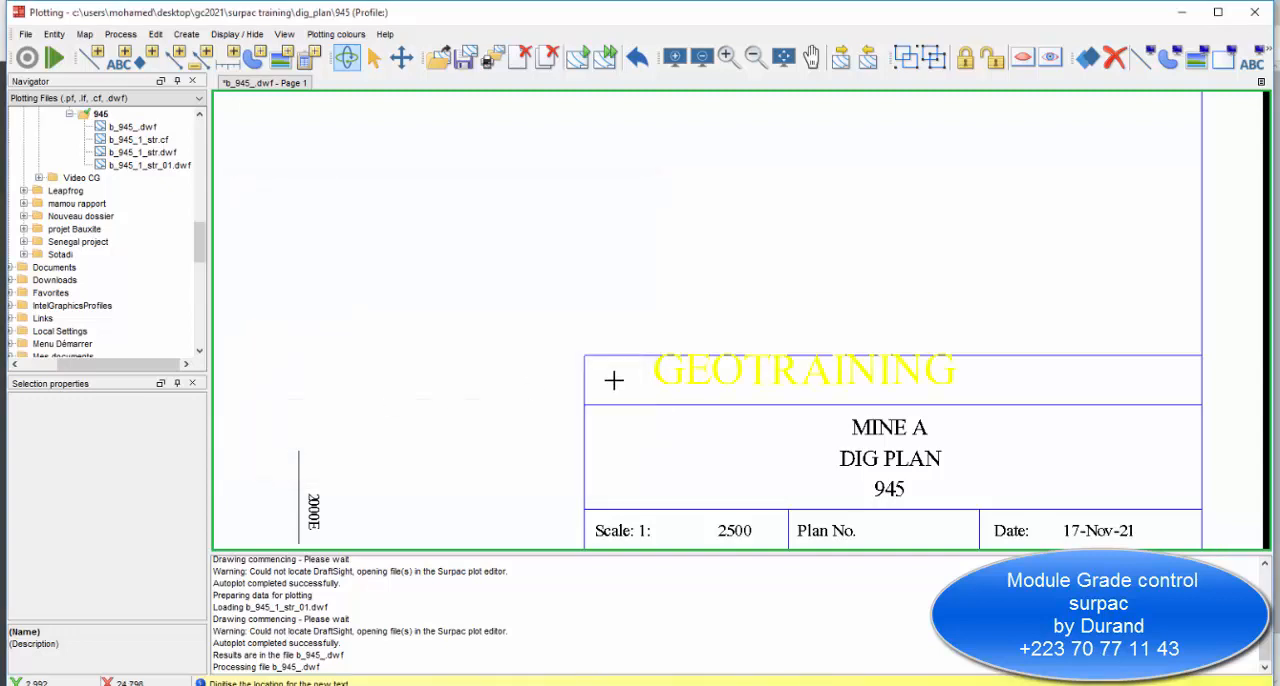
left_click(688, 378)
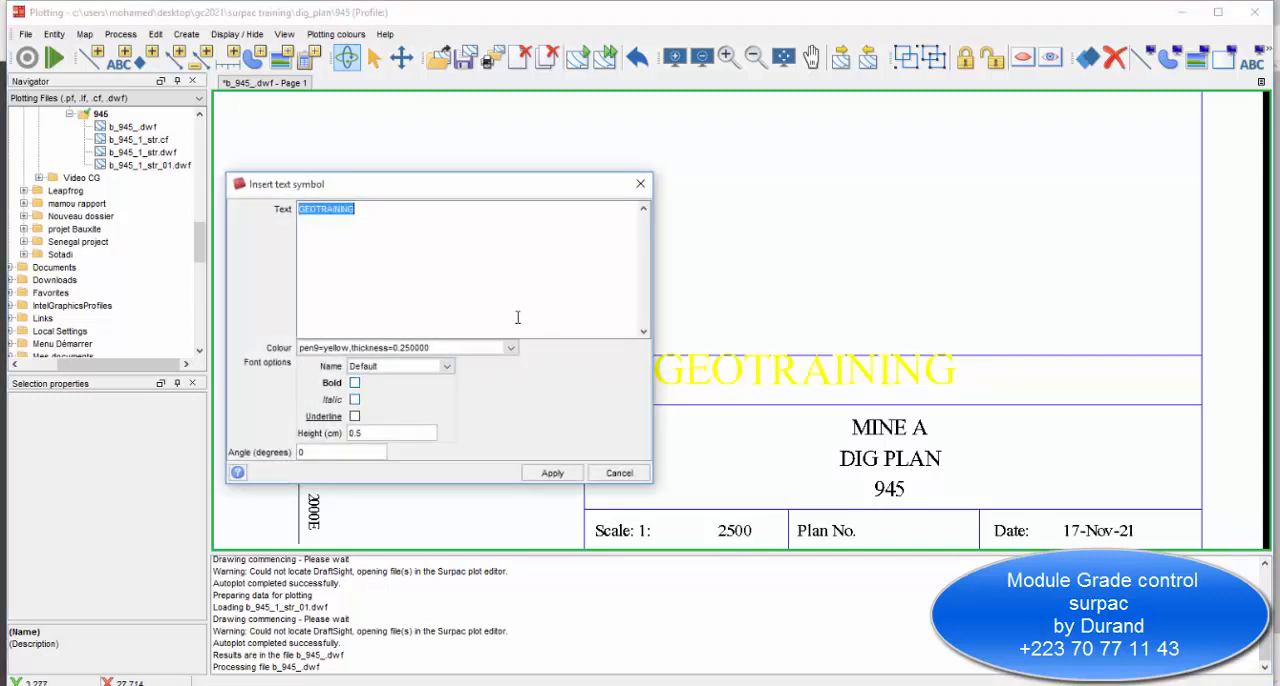
left_click(640, 184)
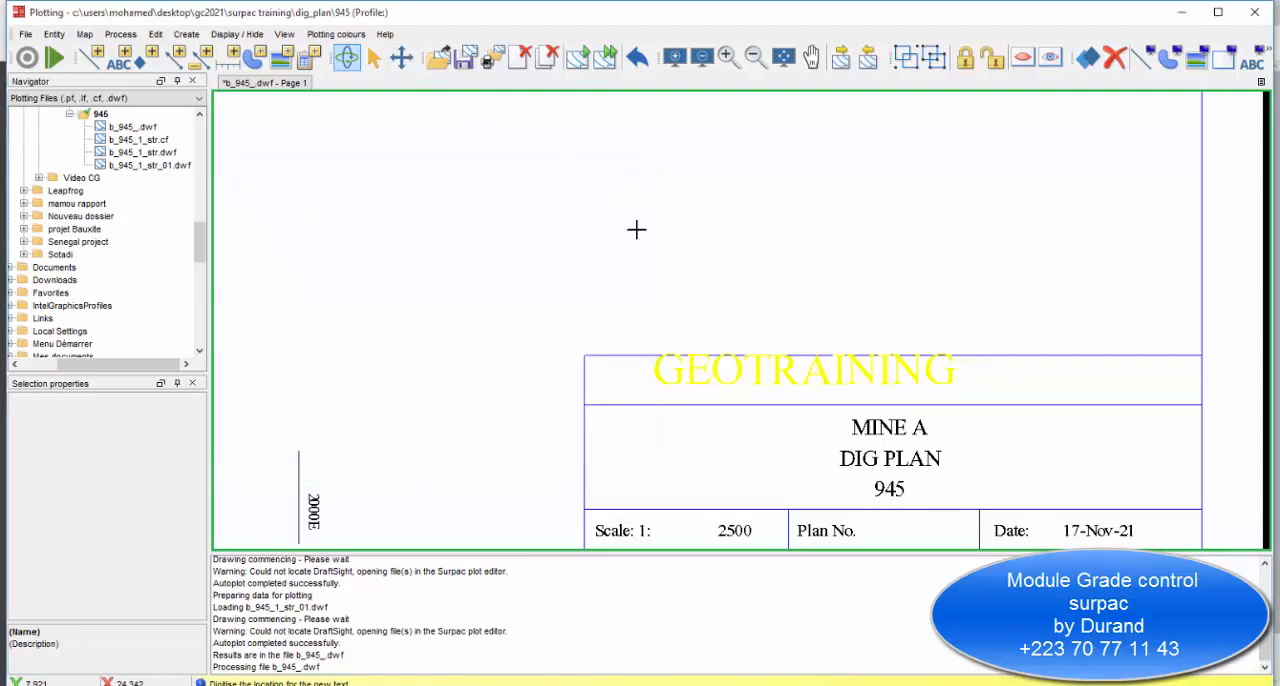
Move the GEOTRAINING text slightly down and left within the title block's top row and check its pen and height properties.
left_click(737, 371)
left_click_drag(738, 371, 708, 380)
left_click(186, 442)
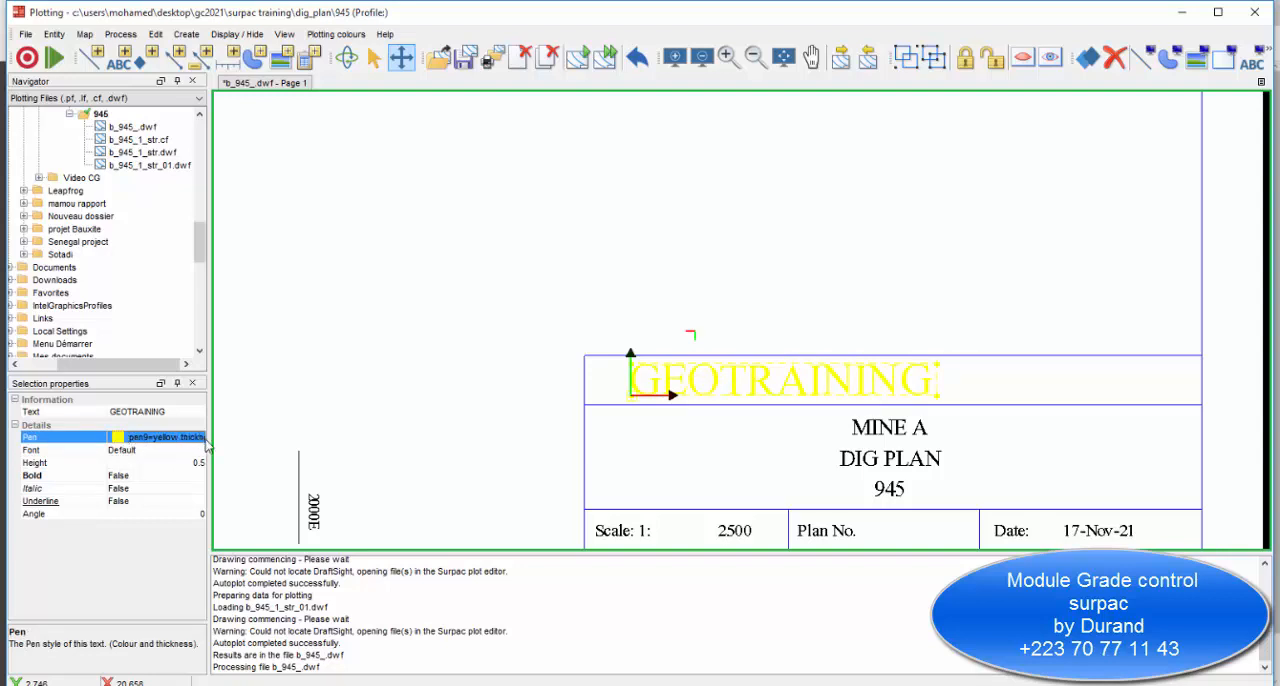
left_click_drag(207, 442, 230, 443)
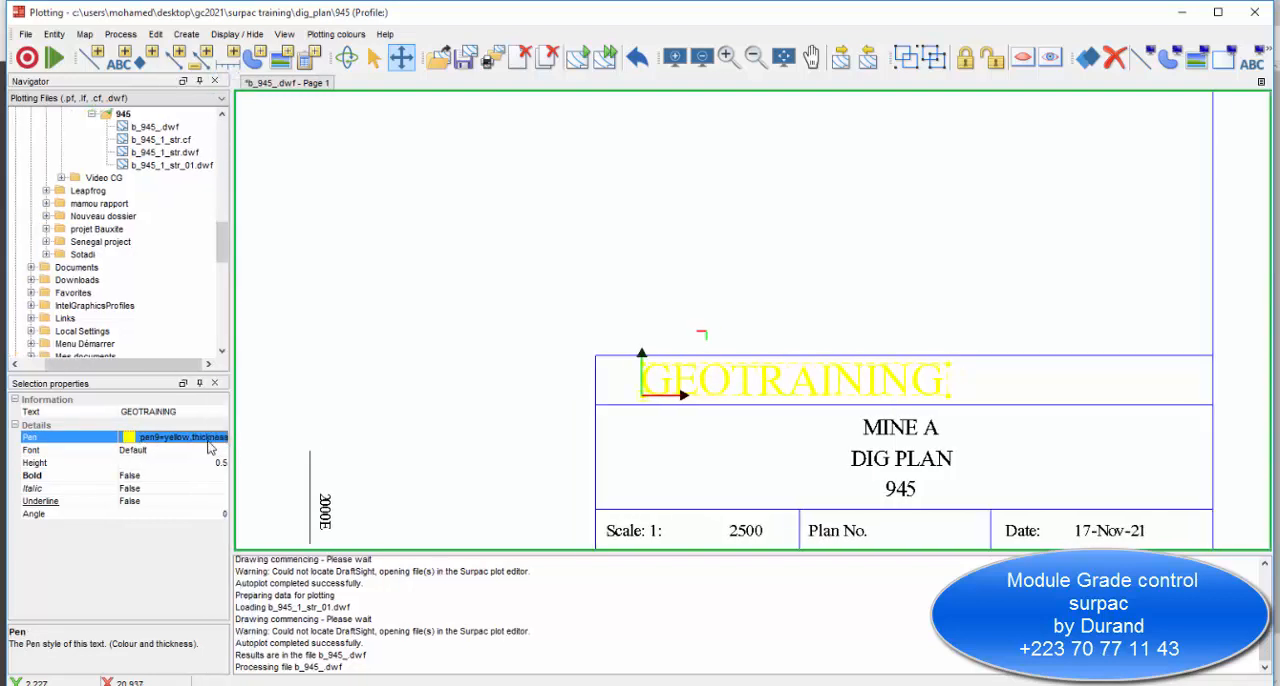
left_click(209, 461)
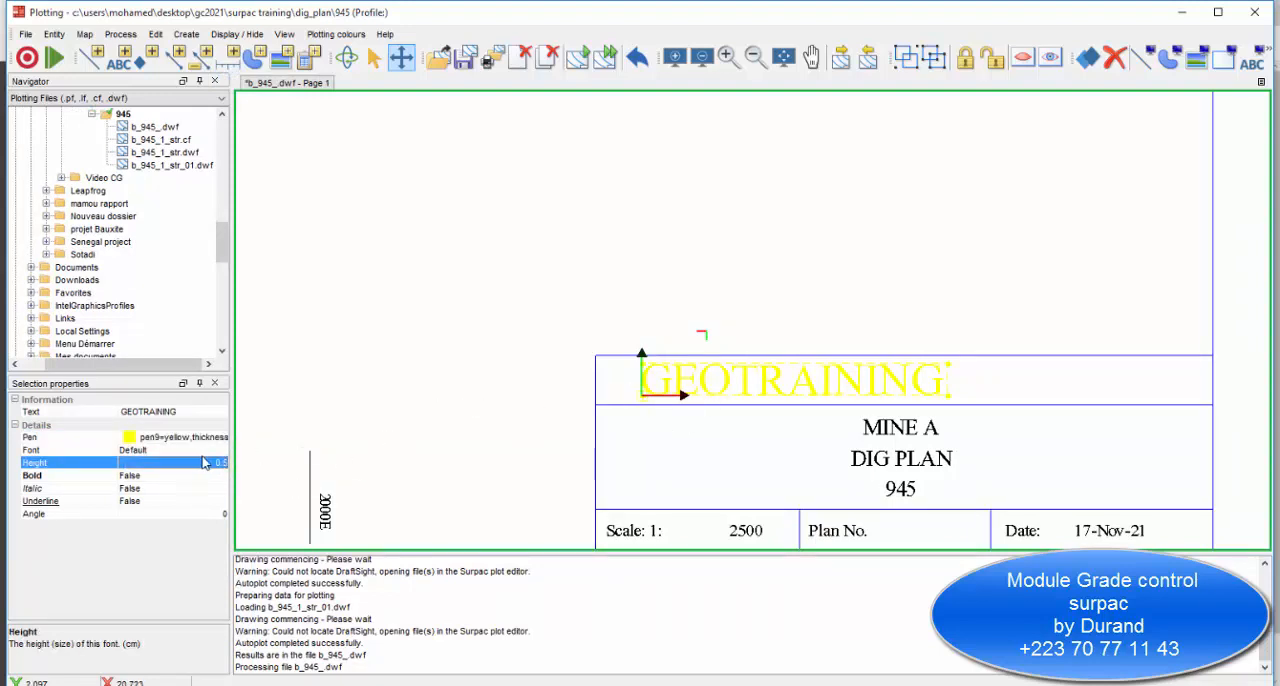
left_click(363, 434)
Examine the complete dig plan sheet with its ore blocks, report tables, chart and edited title block.
scroll(800, 394, "down", 3)
scroll(800, 345, "down", 3)
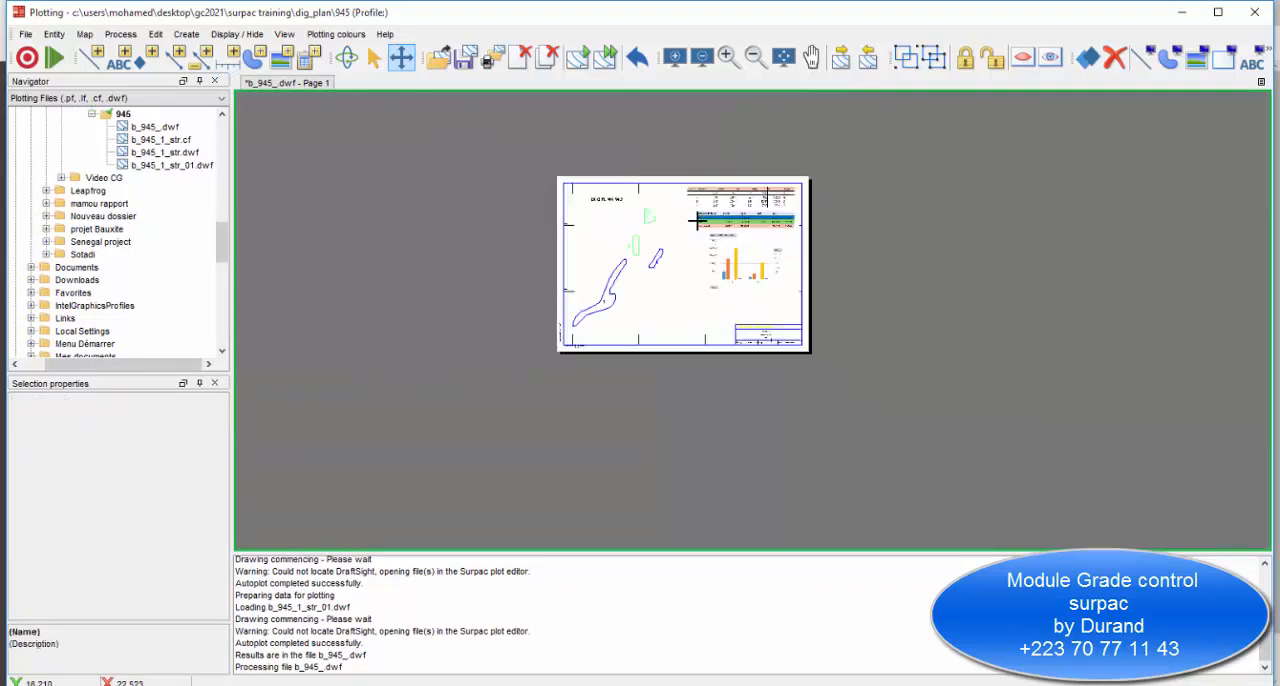
scroll(680, 240, "up", 4)
scroll(700, 330, "down", 2)
scroll(721, 407, "up", 3)
scroll(717, 394, "down", 4)
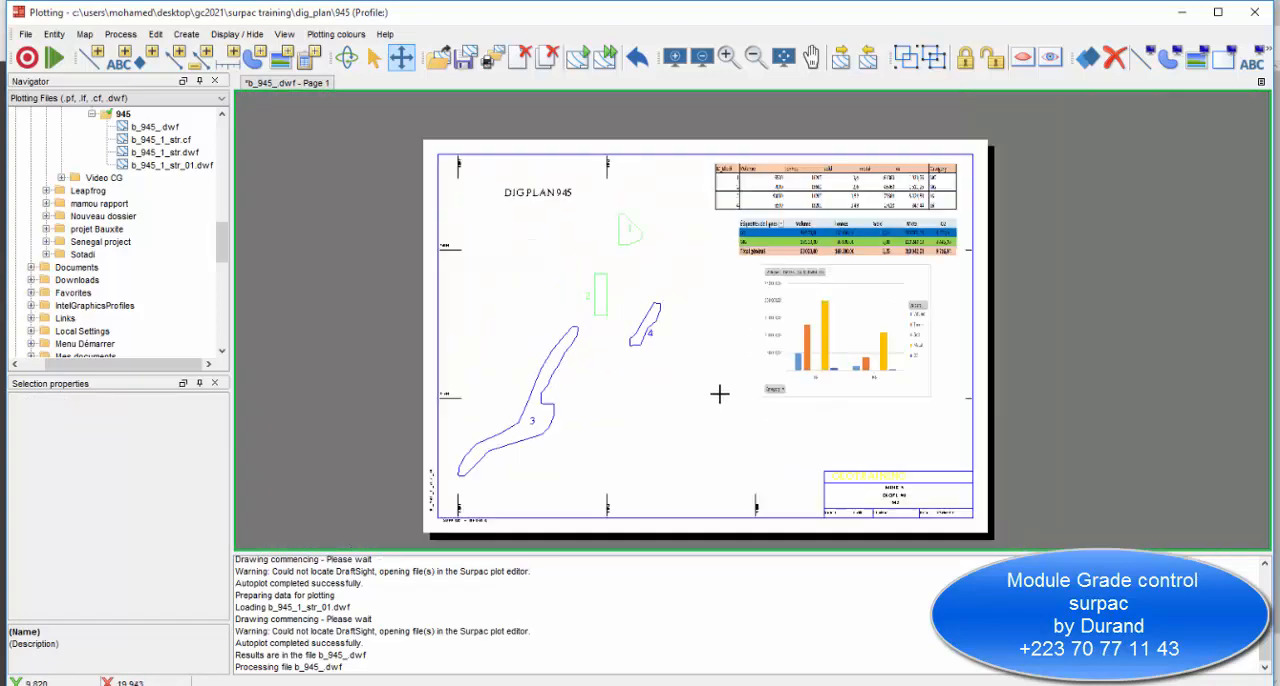
scroll(790, 400, "up", 1)
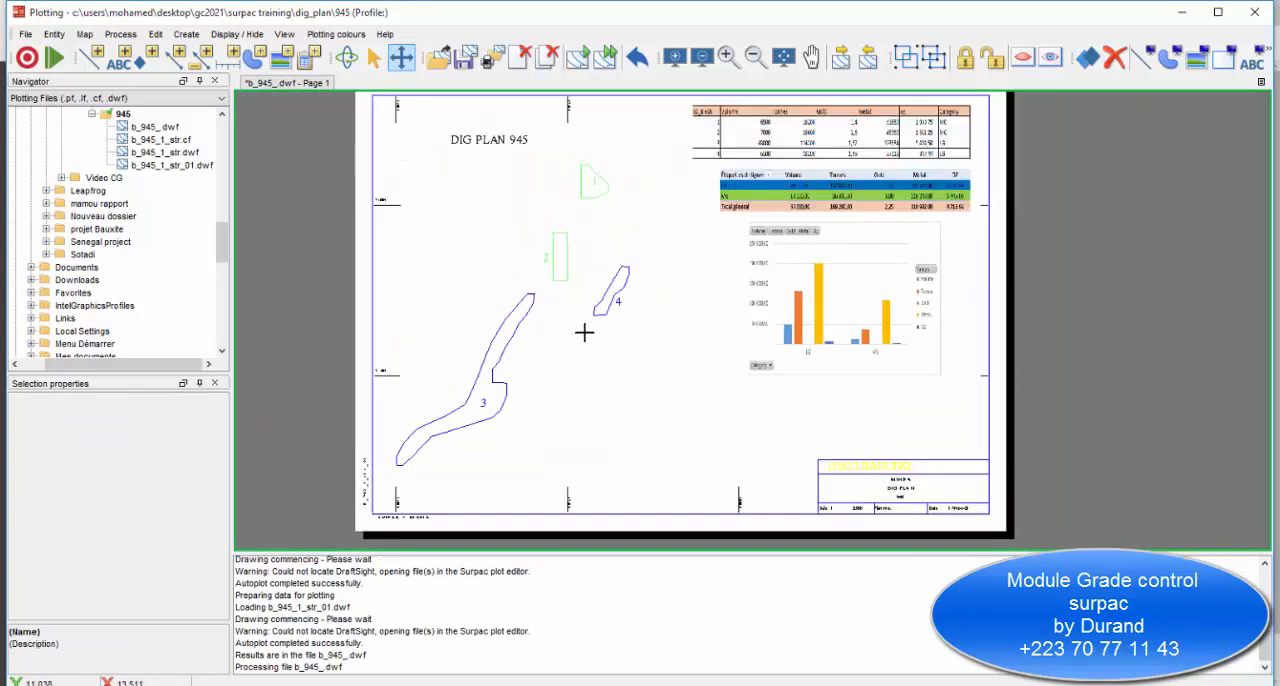
scroll(603, 263, "down", 2)
scroll(666, 249, "up", 1)
scroll(1017, 320, "down", 1)
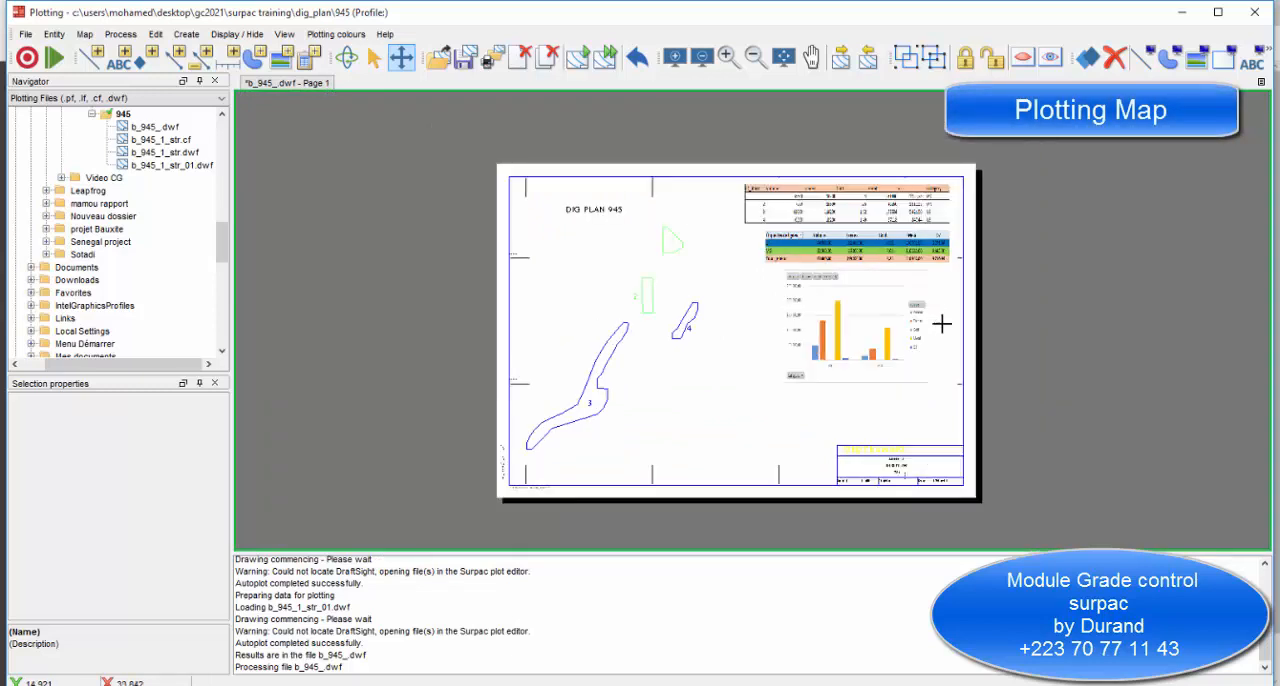
scroll(957, 394, "up", 1)
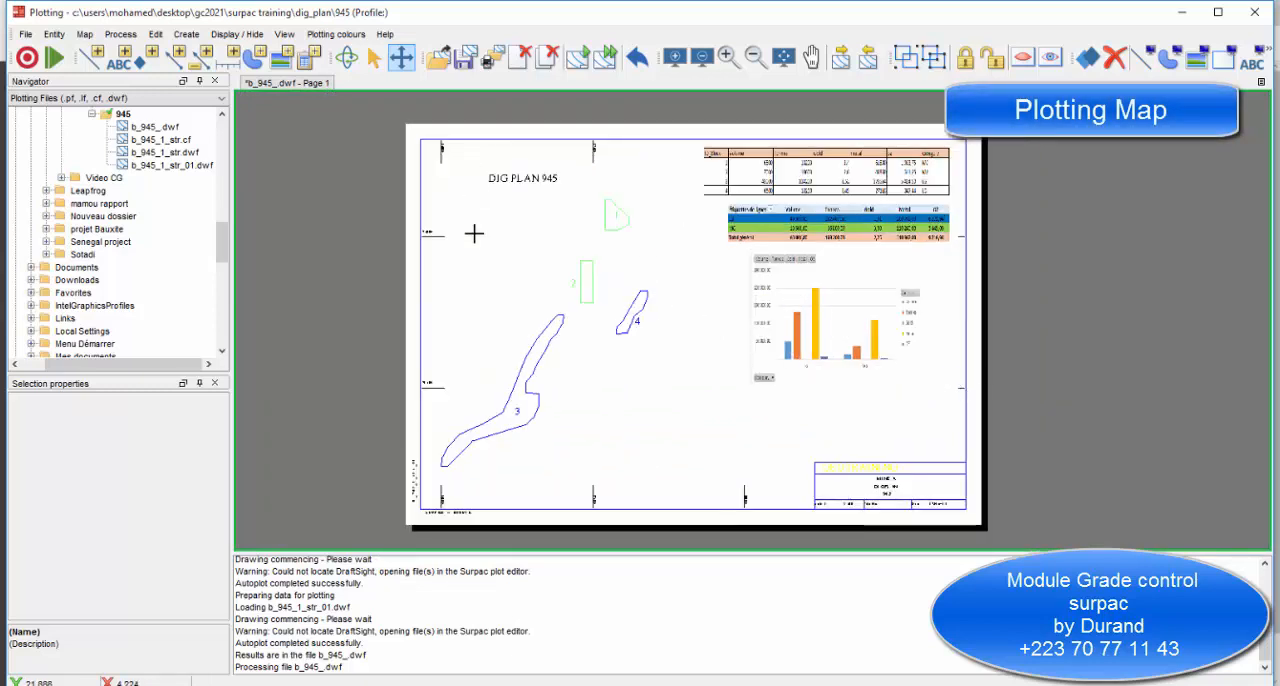
scroll(663, 243, "down", 1)
scroll(719, 259, "up", 2)
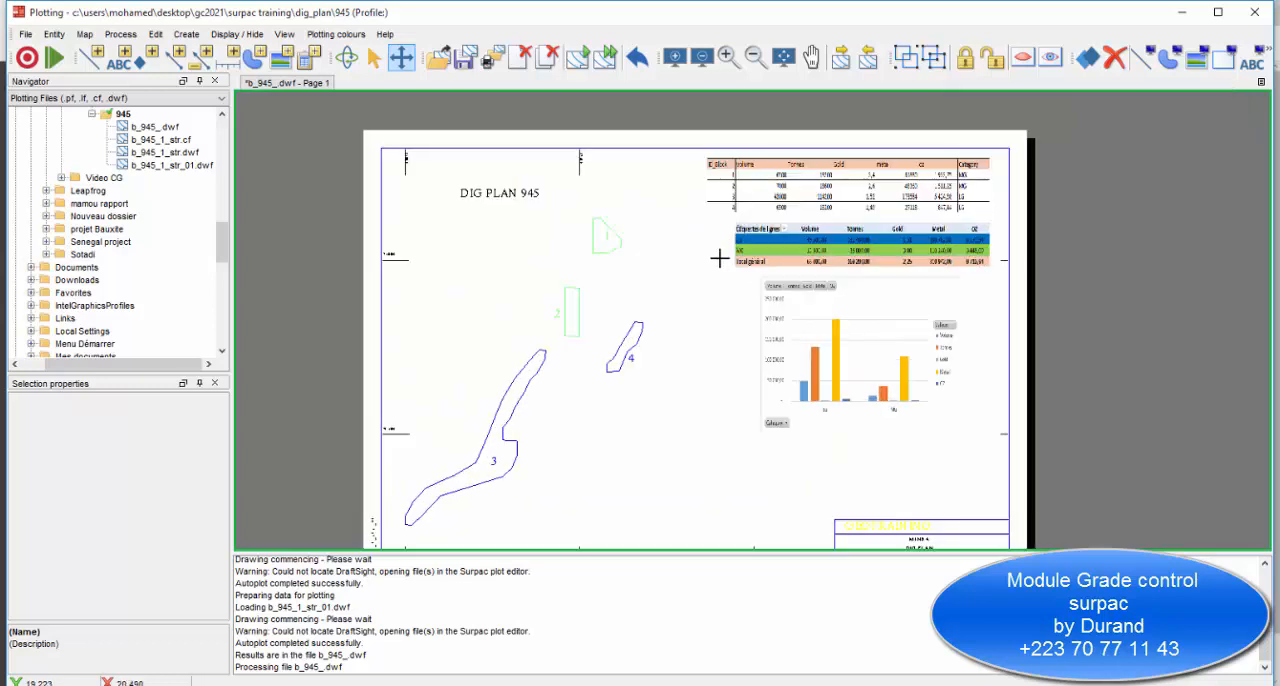